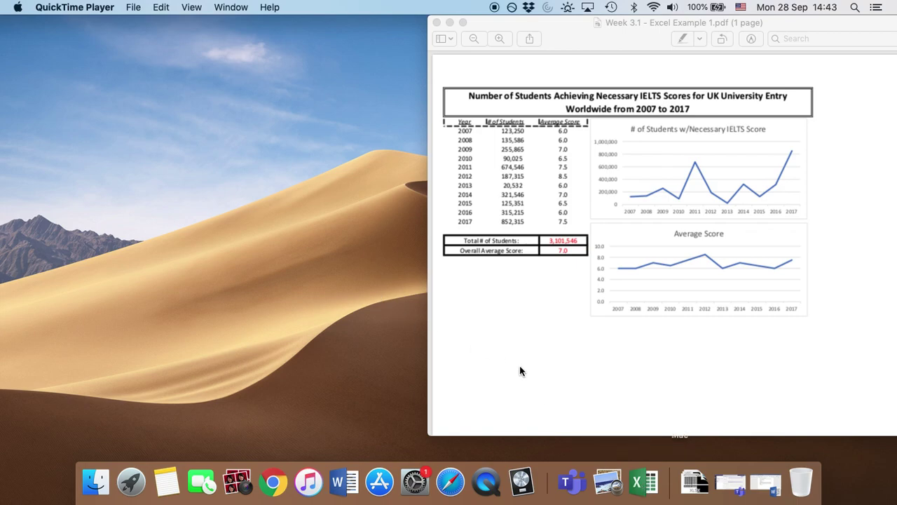
Step: Launch Excel from the Dock after reviewing the IELTS example PDF
{"action": "left_click", "coordinate": [633, 477]}
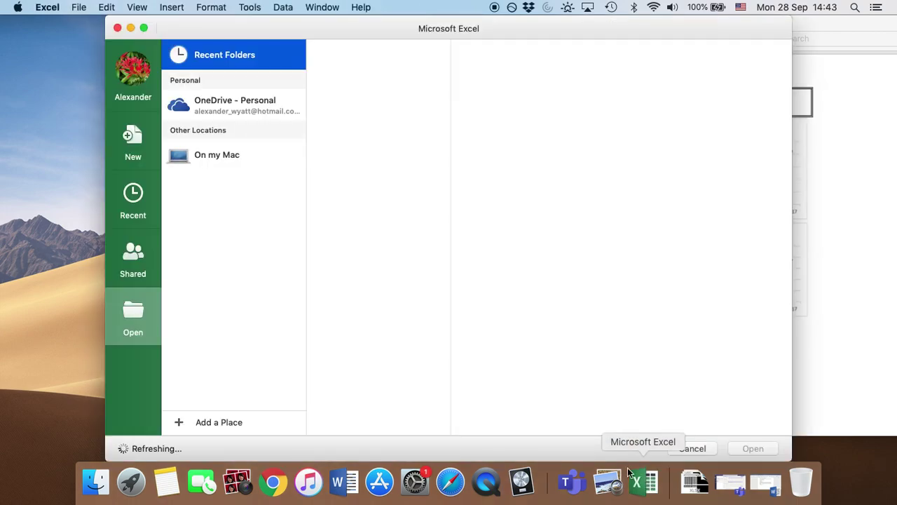
Step: Create a new blank workbook (Book2) from Excel's start window
{"action": "left_click", "coordinate": [141, 133]}
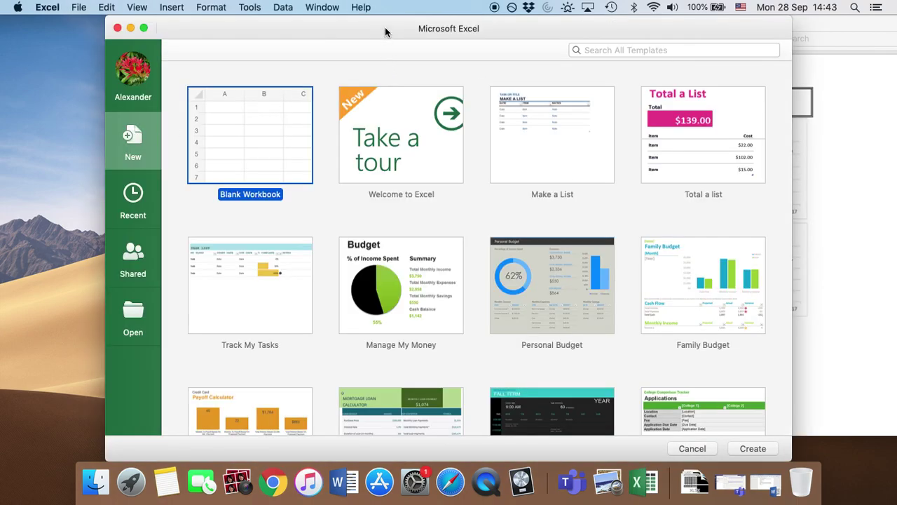
{"action": "left_click", "coordinate": [750, 449]}
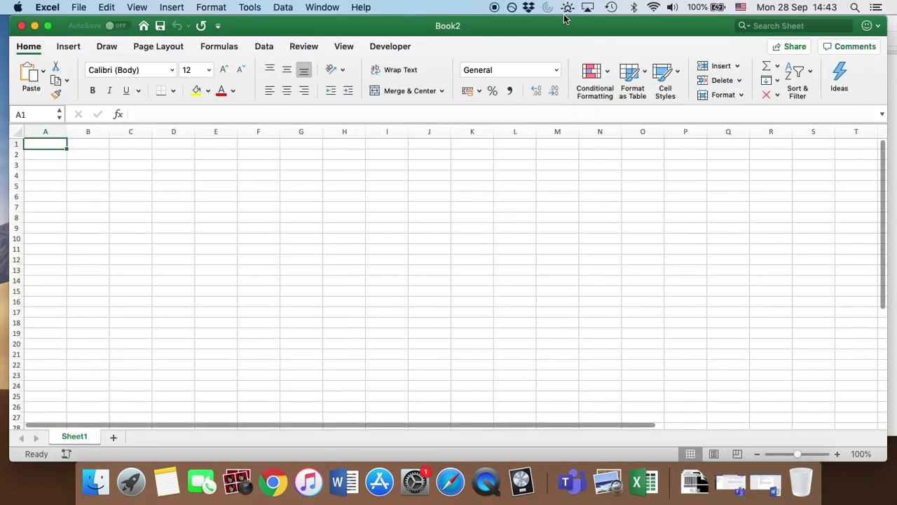
{"action": "left_click_drag", "start_coordinate": [546, 25], "coordinate": [554, 25]}
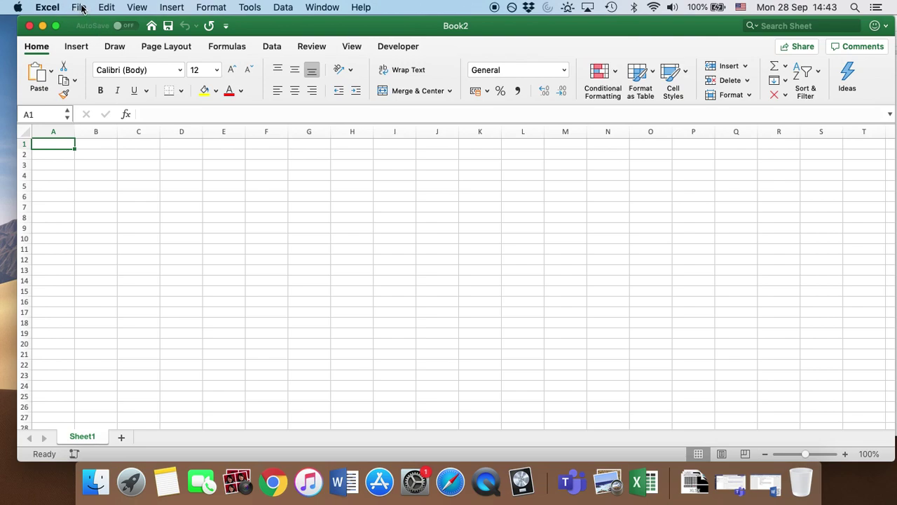
{"action": "left_click", "coordinate": [81, 8]}
Step: Save the workbook to the Mac as 'Excel Task 1 - ' followed by the student's name
{"action": "left_click", "coordinate": [103, 106]}
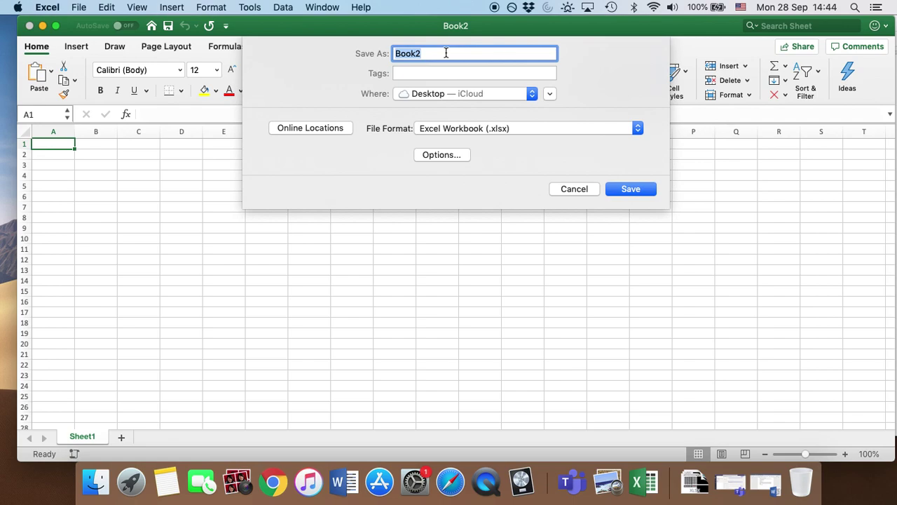
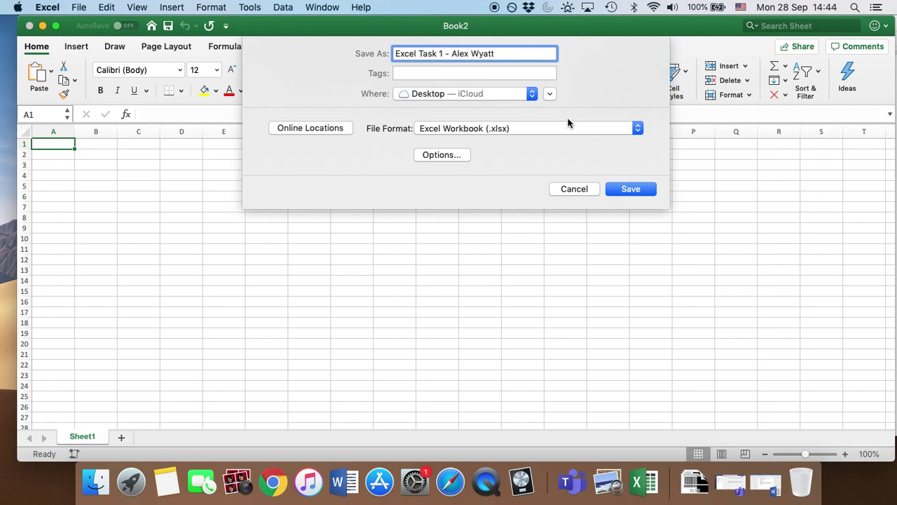
{"action": "left_click", "coordinate": [532, 94]}
{"action": "left_click", "coordinate": [631, 189]}
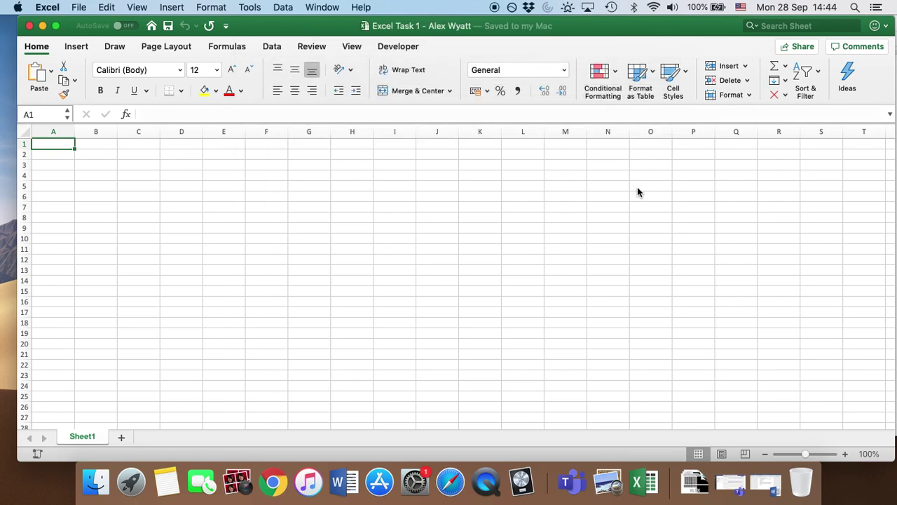
{"action": "left_click_drag", "start_coordinate": [620, 30], "coordinate": [610, 28]}
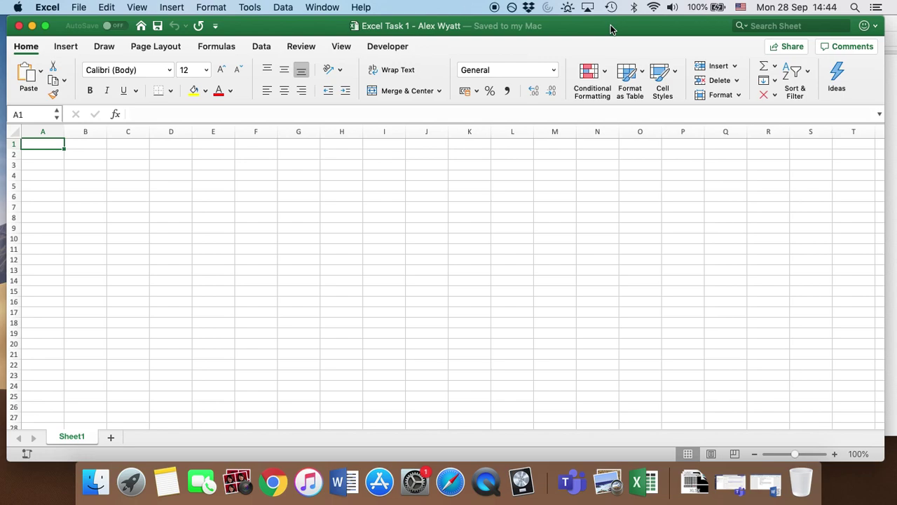
Step: Merge and centre cells A1:I3 into one title cell
{"action": "left_click", "coordinate": [890, 26]}
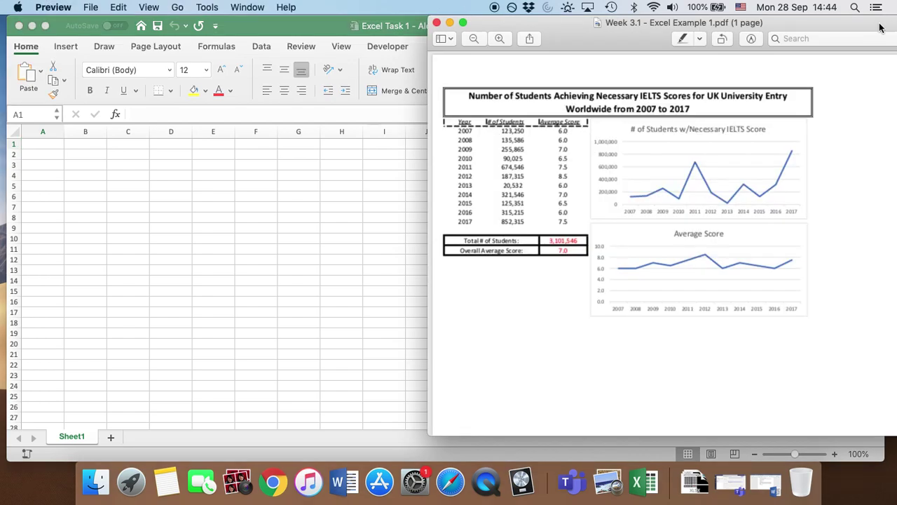
{"action": "left_click_drag", "start_coordinate": [582, 28], "coordinate": [517, 27]}
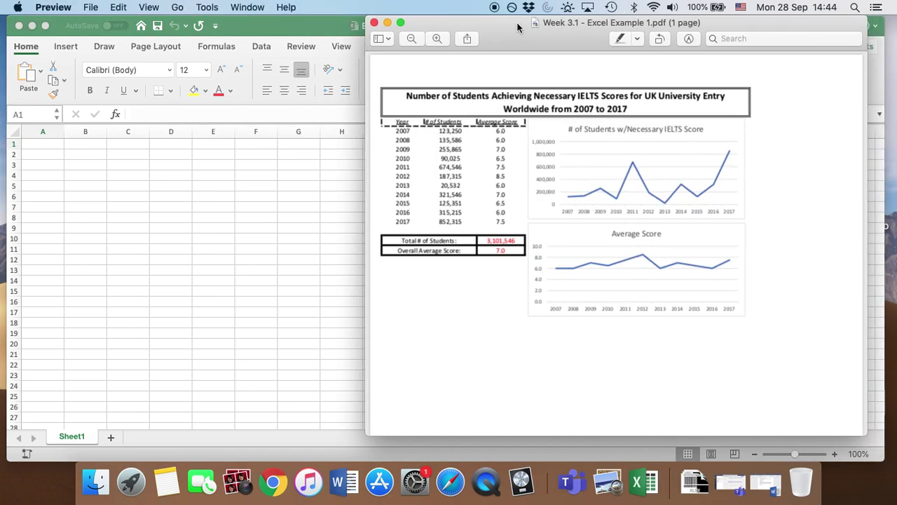
{"action": "left_click", "coordinate": [294, 26]}
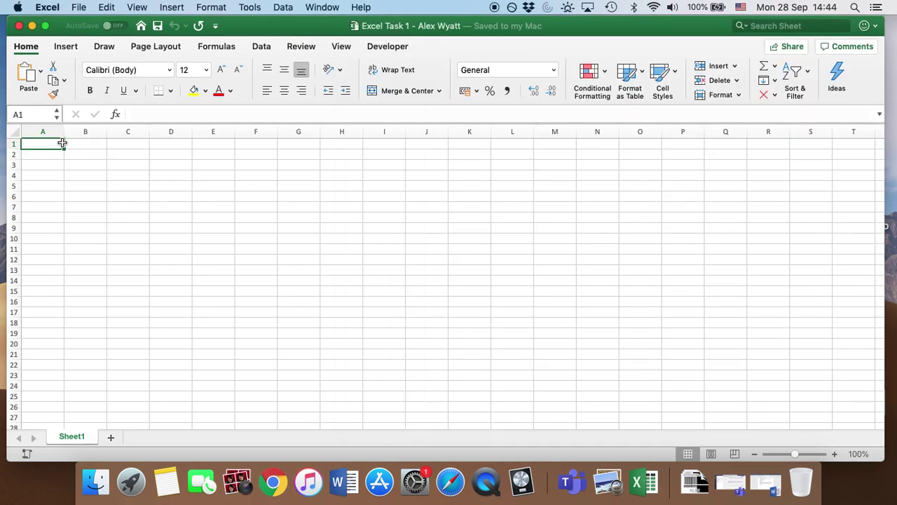
{"action": "left_click_drag", "start_coordinate": [62, 146], "coordinate": [387, 166]}
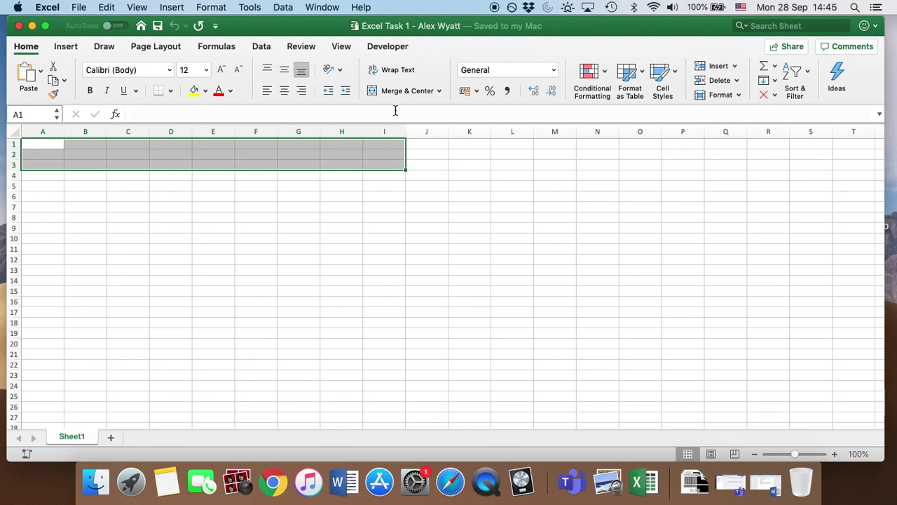
{"action": "left_click", "coordinate": [440, 90]}
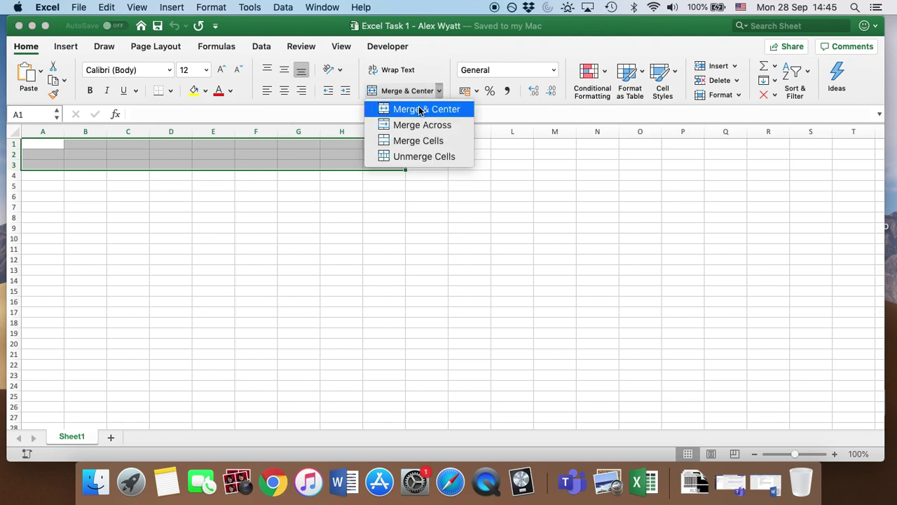
{"action": "left_click", "coordinate": [420, 110]}
{"action": "key", "text": "F2"}
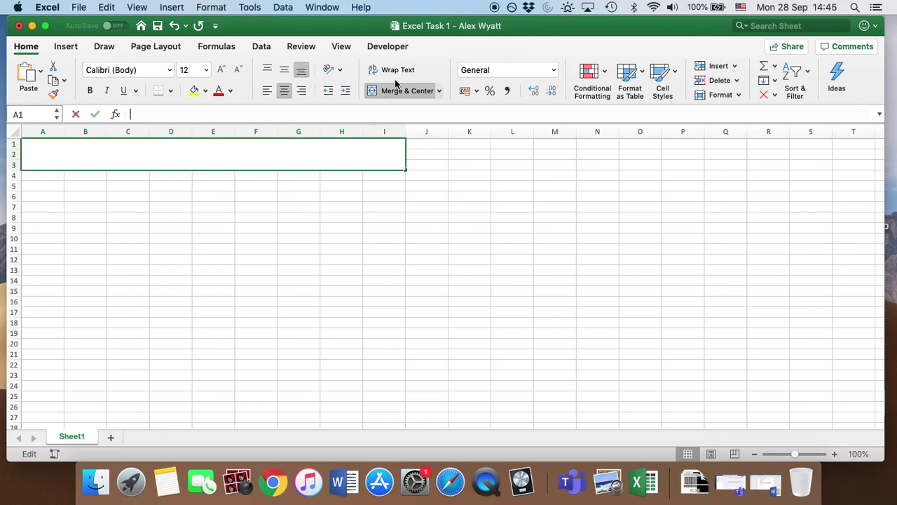
Step: Enter the title 'Number of Students Achieving Necessary IELTS Scores for UK University Entry Worldwide from 2007 to 2017'
{"action": "left_click_drag", "start_coordinate": [533, 32], "coordinate": [553, 148]}
{"action": "type", "text": "Num"}
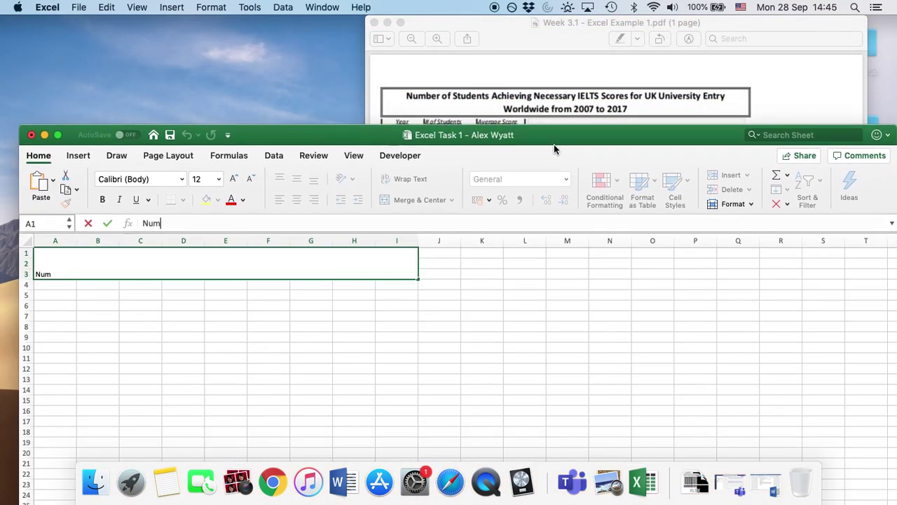
{"action": "type", "text": "ber of Students A"}
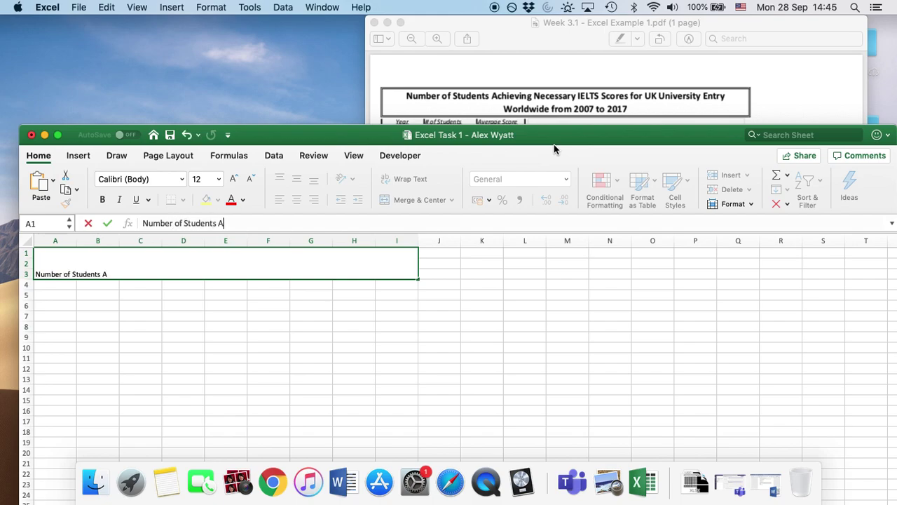
{"action": "type", "text": "chieving Necessary I"}
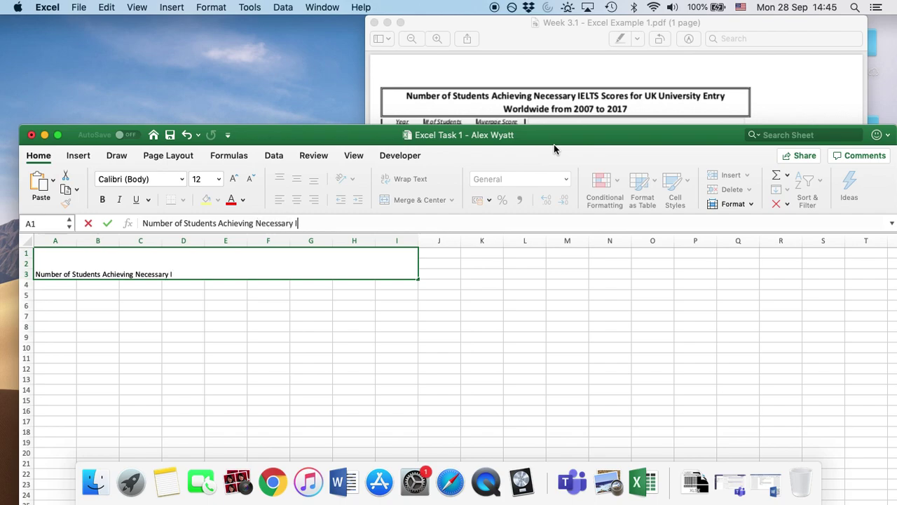
{"action": "type", "text": "ELTS S"}
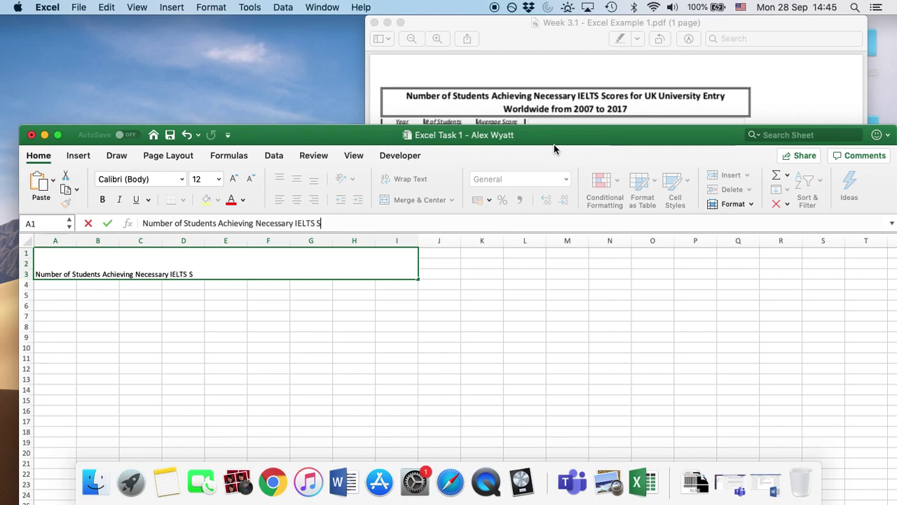
{"action": "type", "text": "cores for UK "}
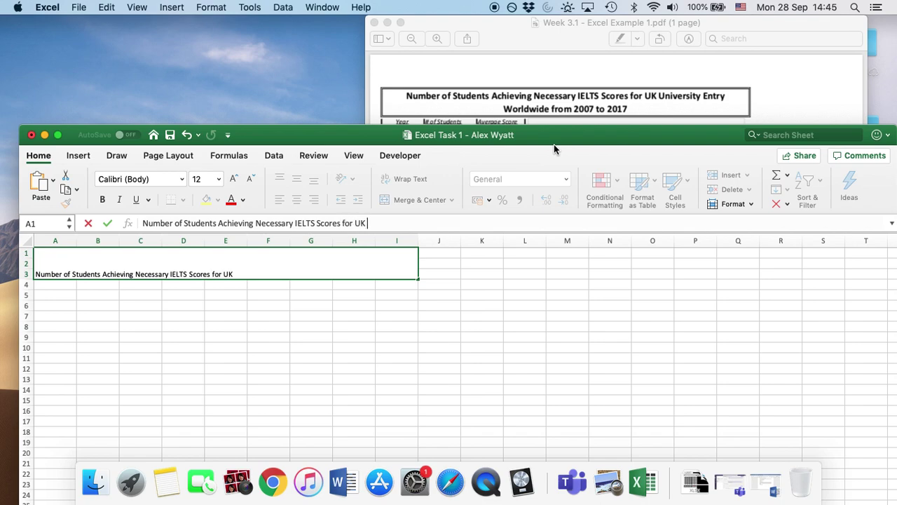
{"action": "type", "text": "University E"}
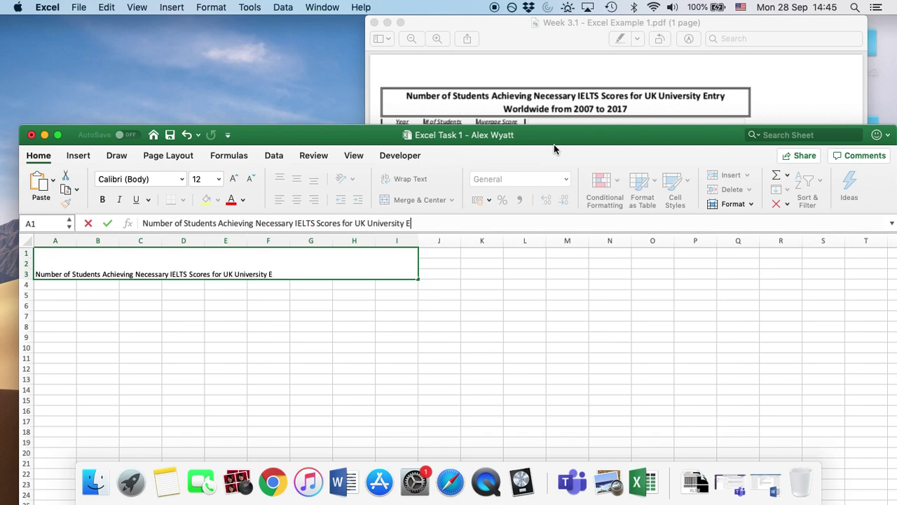
{"action": "type", "text": "ntry Worldwide "}
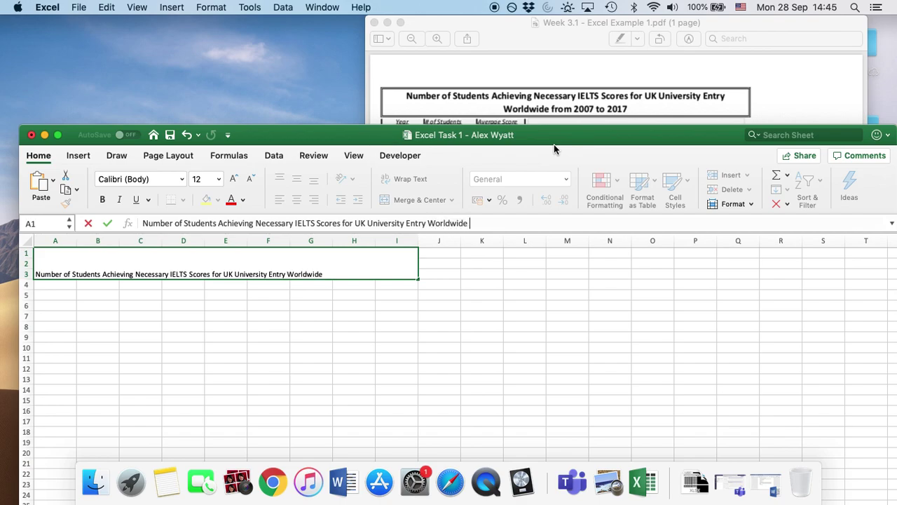
{"action": "type", "text": "from 2007 to 2017"}
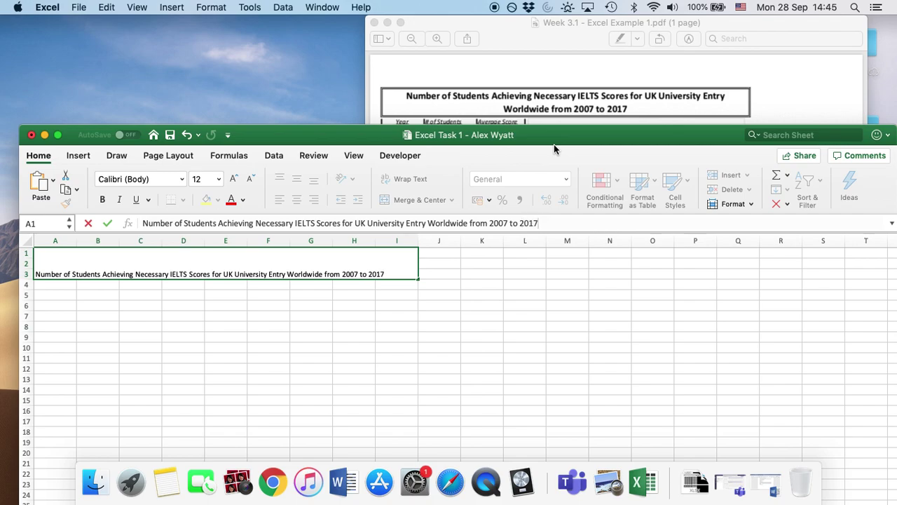
{"action": "left_click", "coordinate": [544, 319]}
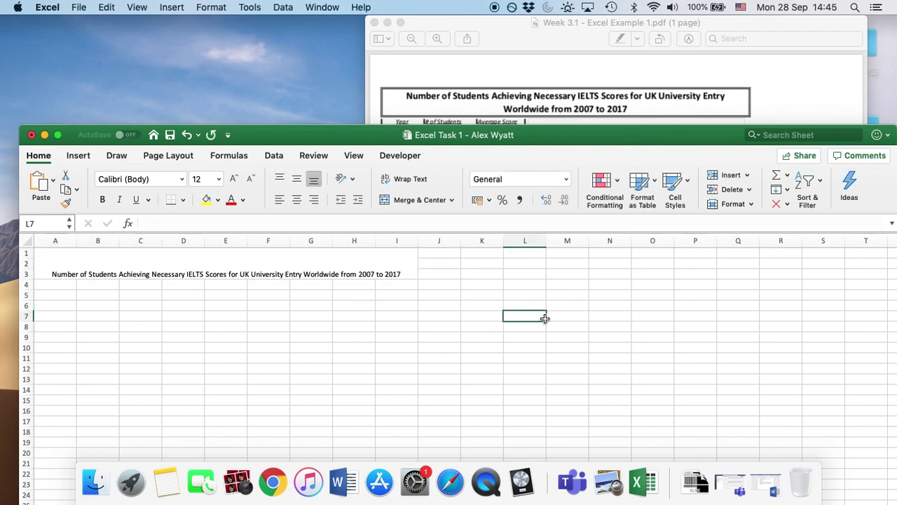
Step: Apply Middle Align and Bold to the merged A1:I3 title cell
{"action": "left_click", "coordinate": [293, 262]}
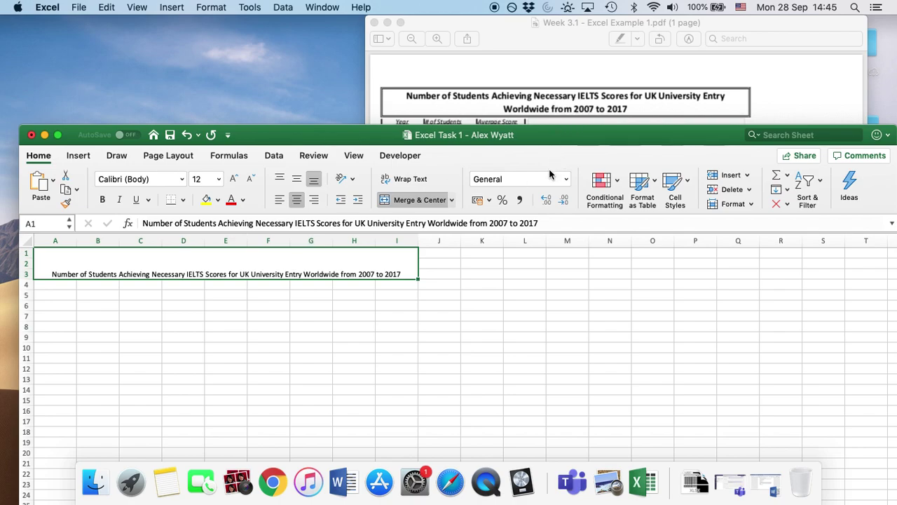
{"action": "left_click_drag", "start_coordinate": [360, 135], "coordinate": [358, 75]}
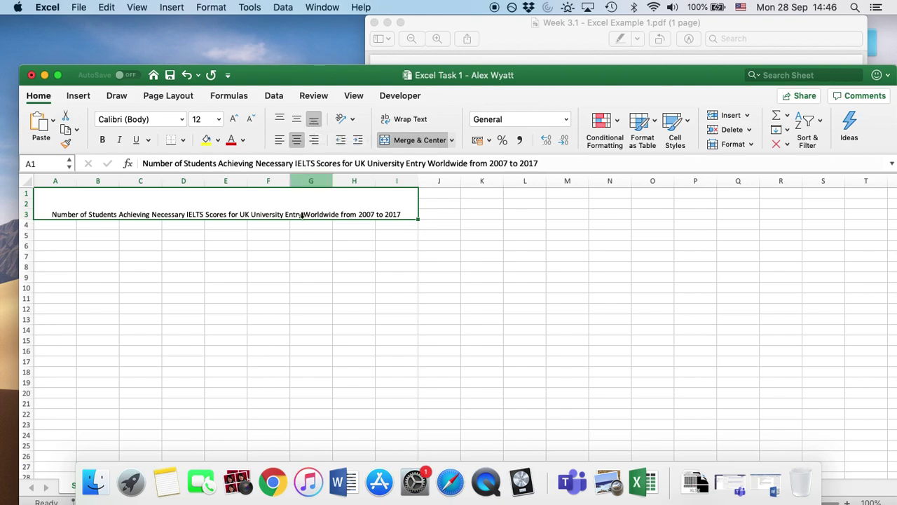
{"action": "left_click", "coordinate": [298, 121]}
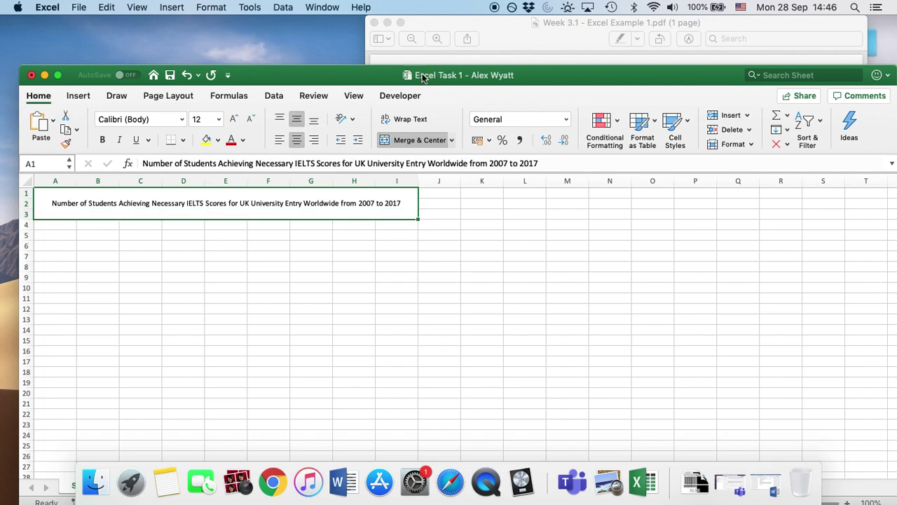
{"action": "left_click", "coordinate": [501, 35]}
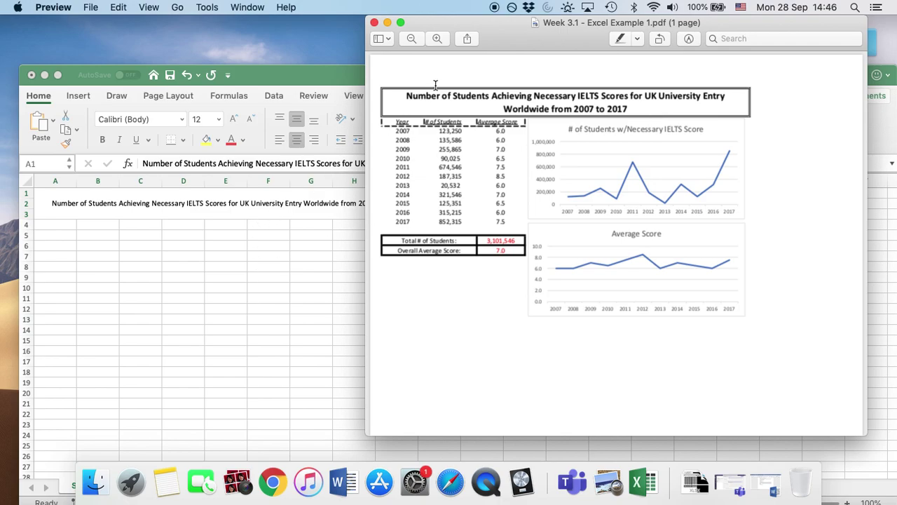
{"action": "left_click", "coordinate": [216, 310]}
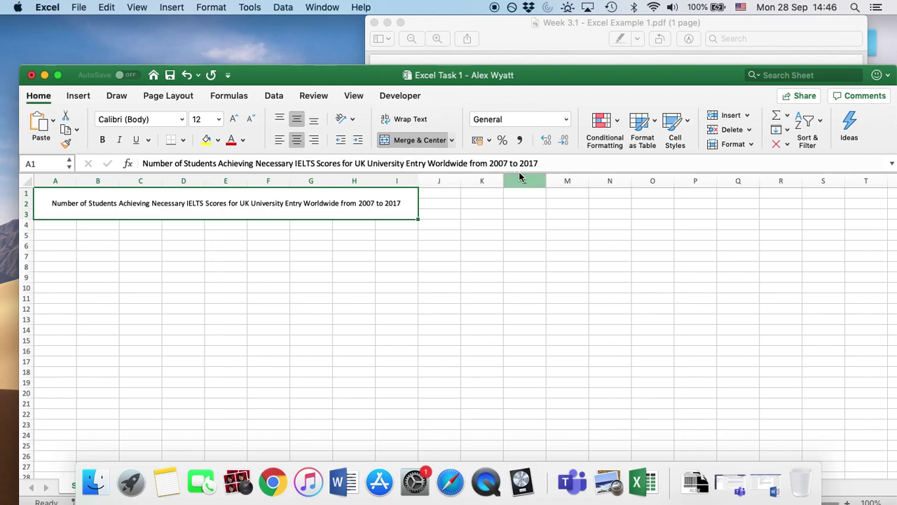
{"action": "left_click", "coordinate": [103, 141]}
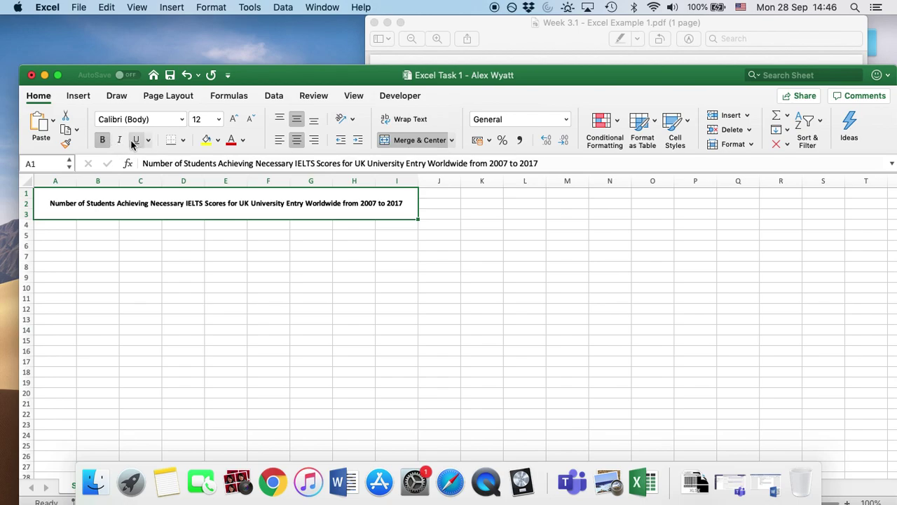
{"action": "left_click_drag", "start_coordinate": [375, 75], "coordinate": [385, 33]}
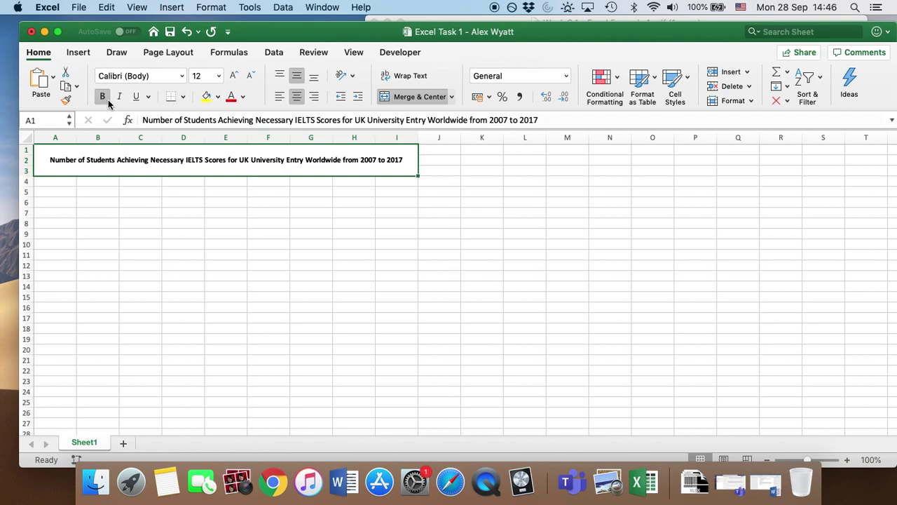
Step: Give the merged A1:I3 title a double-line outline border through More Borders
{"action": "left_click", "coordinate": [185, 101]}
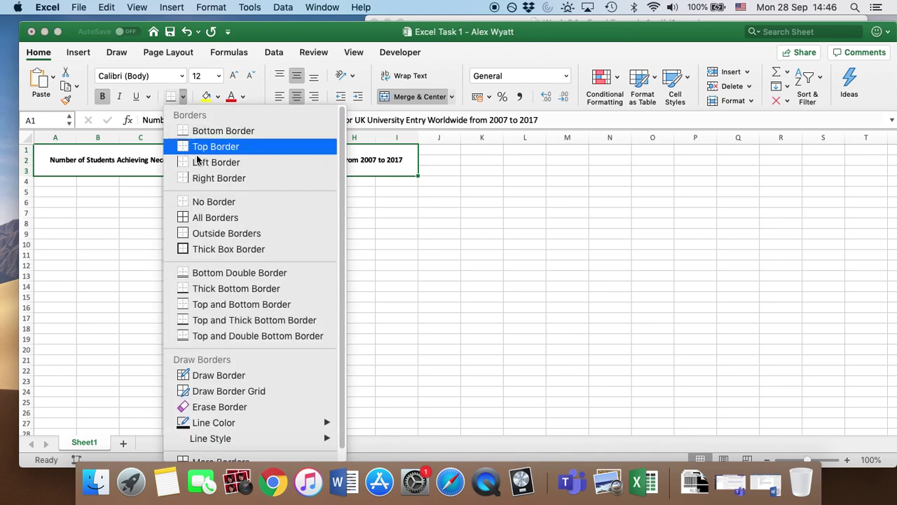
{"action": "scroll", "coordinate": [212, 242], "scroll_direction": "down", "scroll_amount": 1}
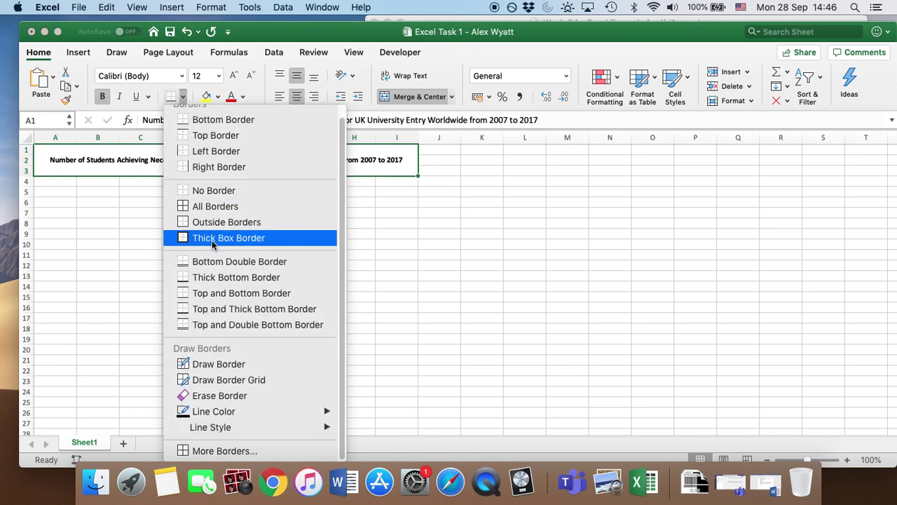
{"action": "left_click", "coordinate": [214, 450]}
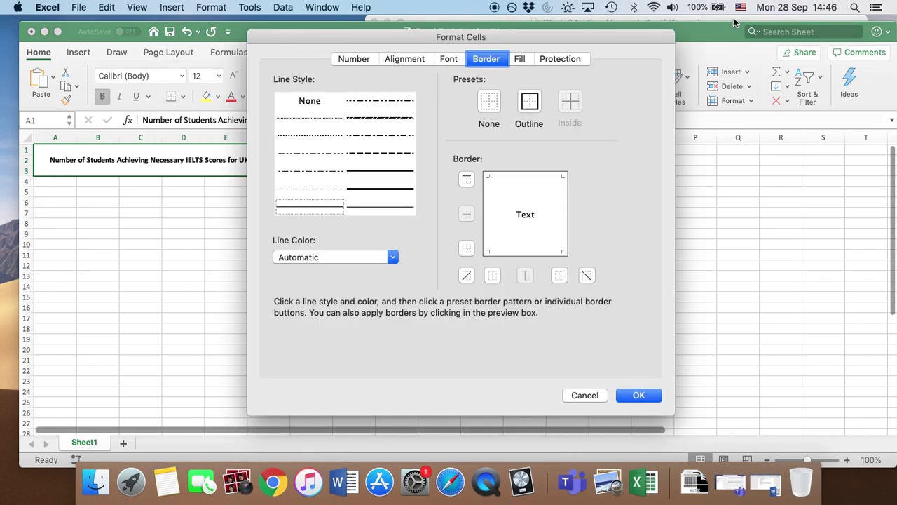
{"action": "key", "text": "super+Tab"}
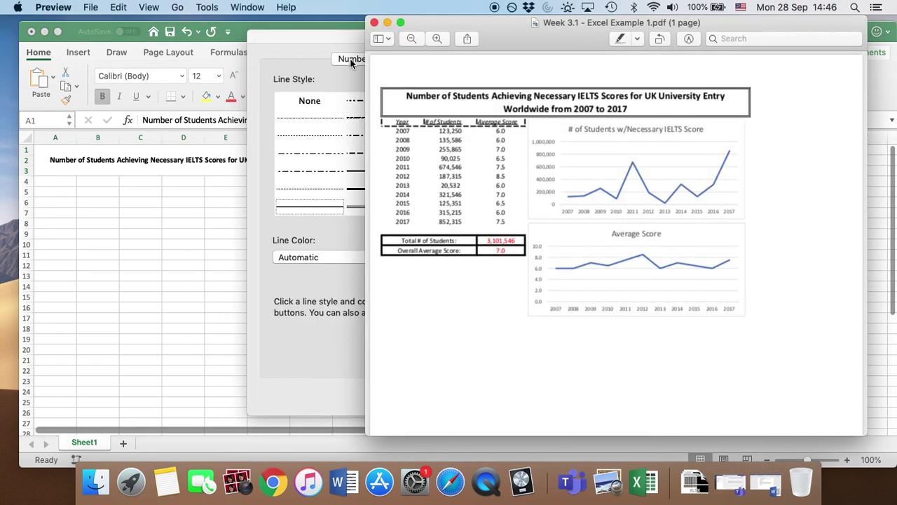
{"action": "left_click", "coordinate": [333, 36]}
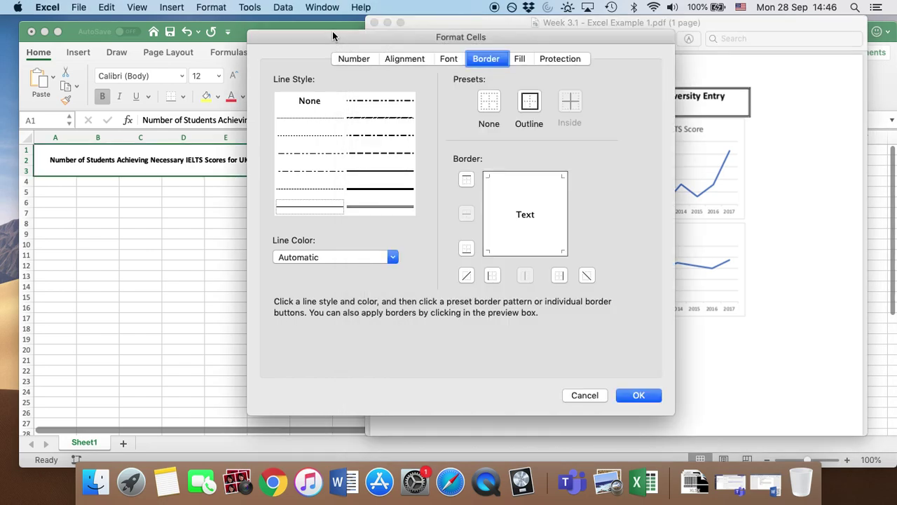
{"action": "left_click", "coordinate": [378, 206]}
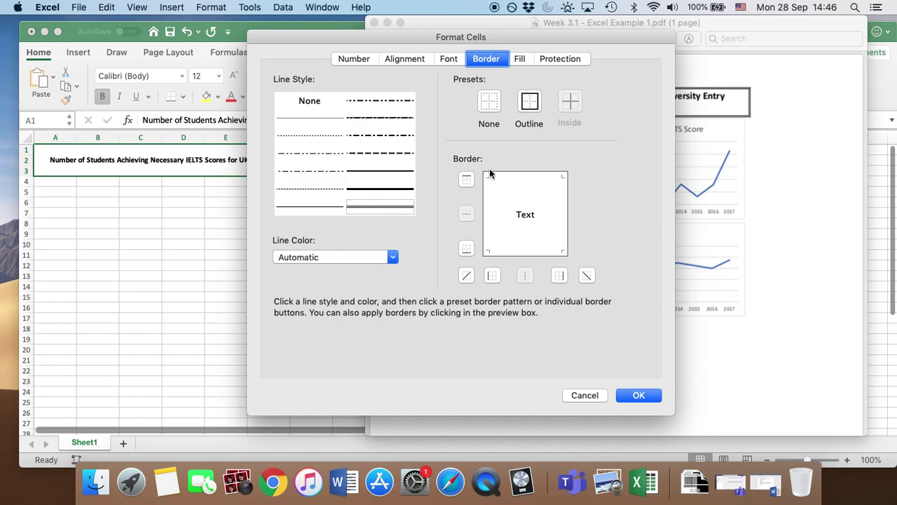
{"action": "left_click", "coordinate": [531, 103]}
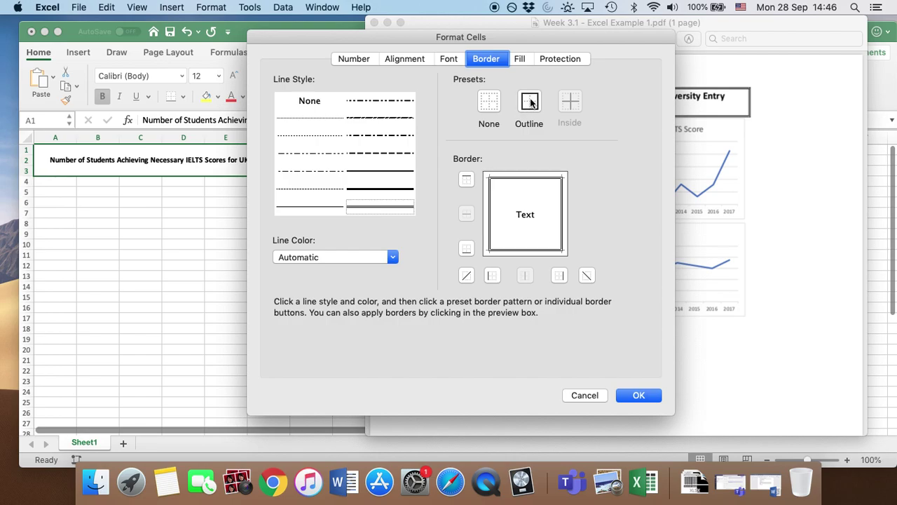
{"action": "left_click", "coordinate": [633, 394]}
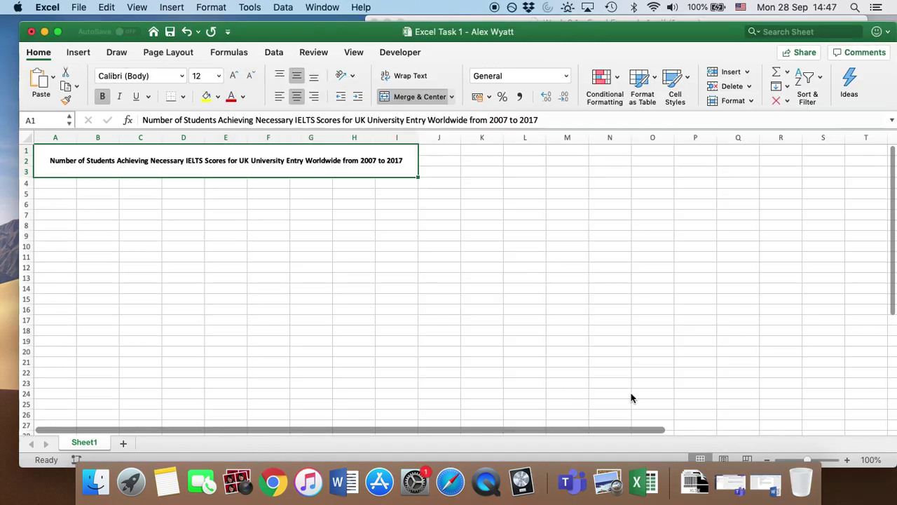
{"action": "left_click", "coordinate": [246, 206]}
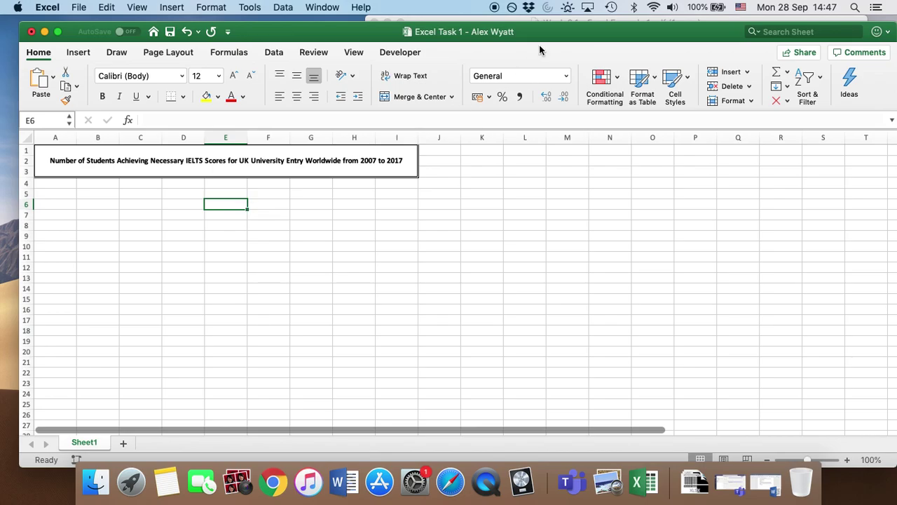
Step: Enter headers Year in A4 and Number of Students in B4, widening column B
{"action": "left_click_drag", "start_coordinate": [547, 39], "coordinate": [539, 61]}
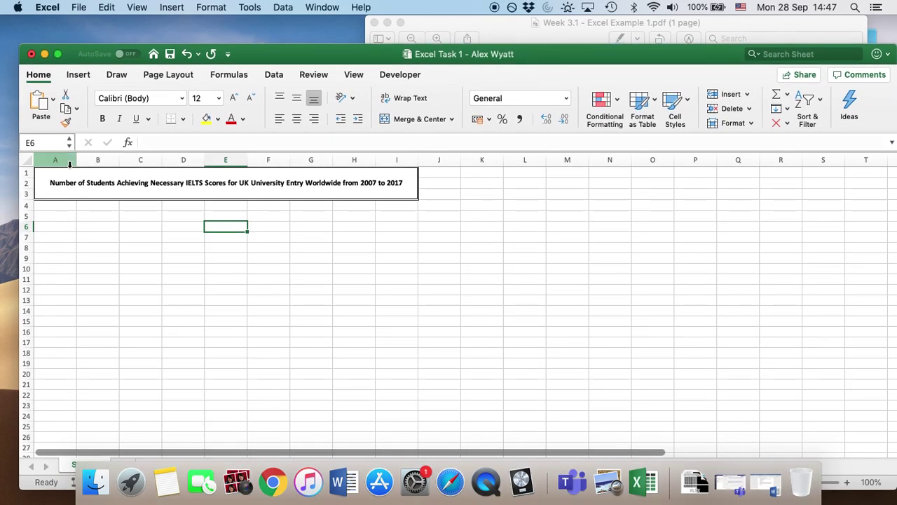
{"action": "left_click", "coordinate": [57, 208]}
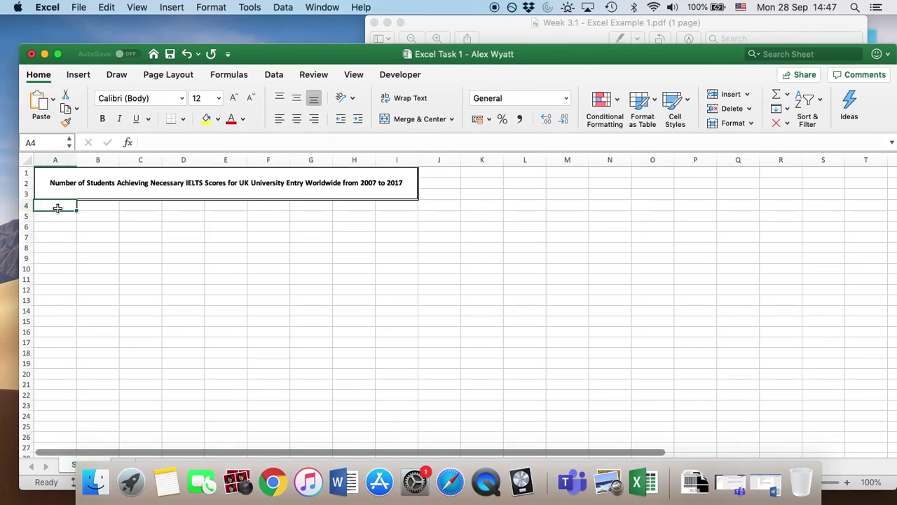
{"action": "type", "text": "Year"}
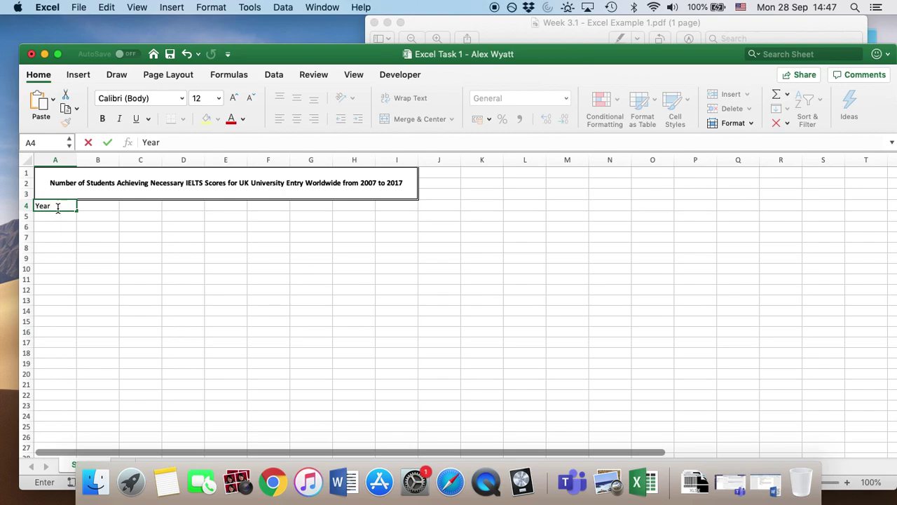
{"action": "left_click", "coordinate": [105, 208]}
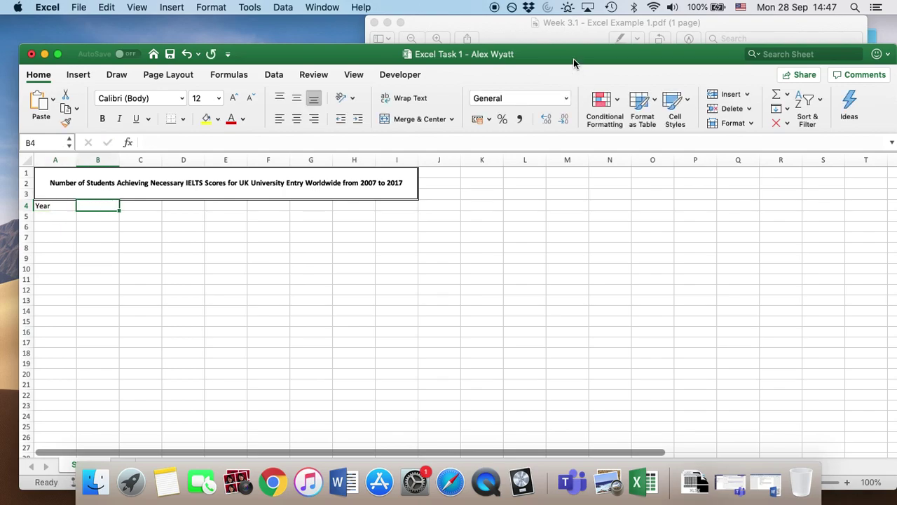
{"action": "left_click_drag", "start_coordinate": [574, 63], "coordinate": [590, 40]}
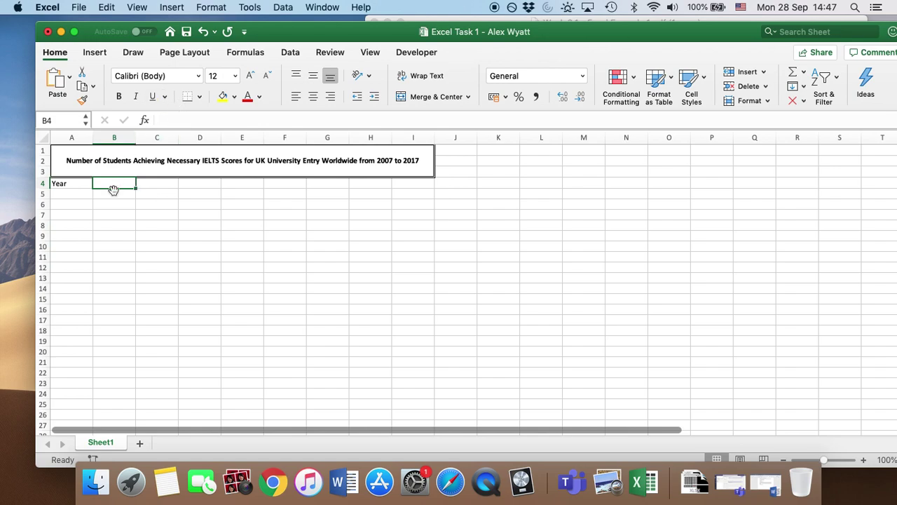
{"action": "left_click", "coordinate": [180, 120]}
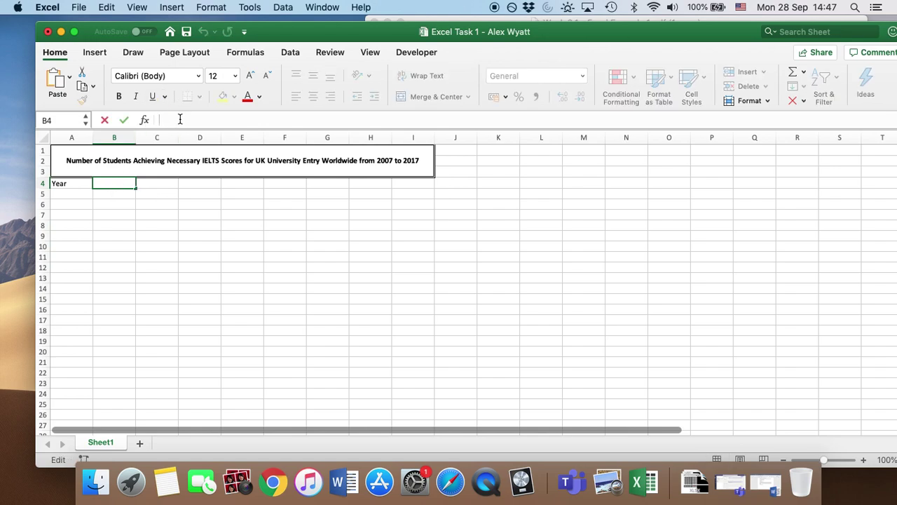
{"action": "type", "text": "Number of Students"}
{"action": "left_click", "coordinate": [110, 245]}
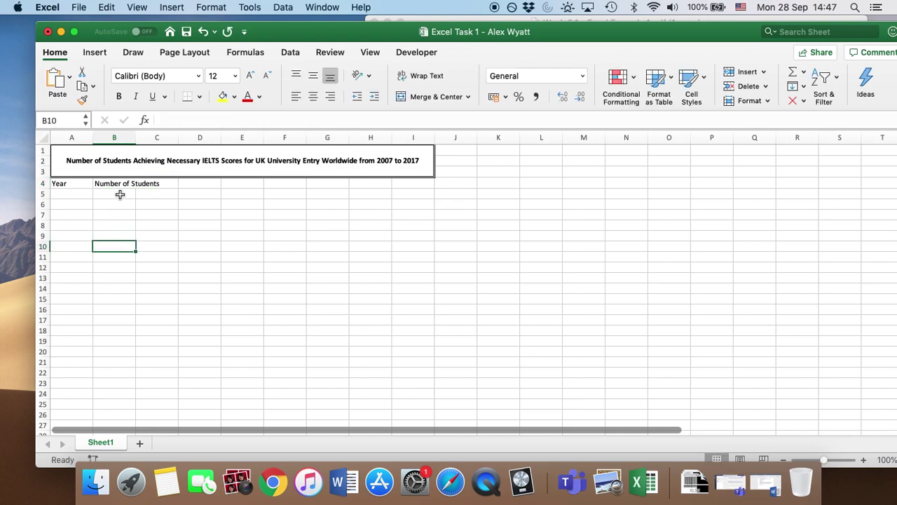
{"action": "left_click", "coordinate": [120, 183]}
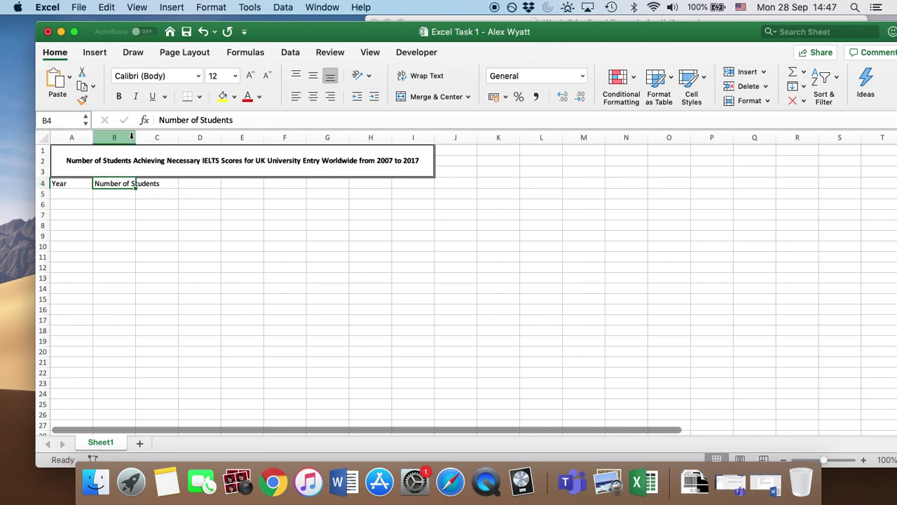
{"action": "left_click_drag", "start_coordinate": [136, 137], "coordinate": [175, 137]}
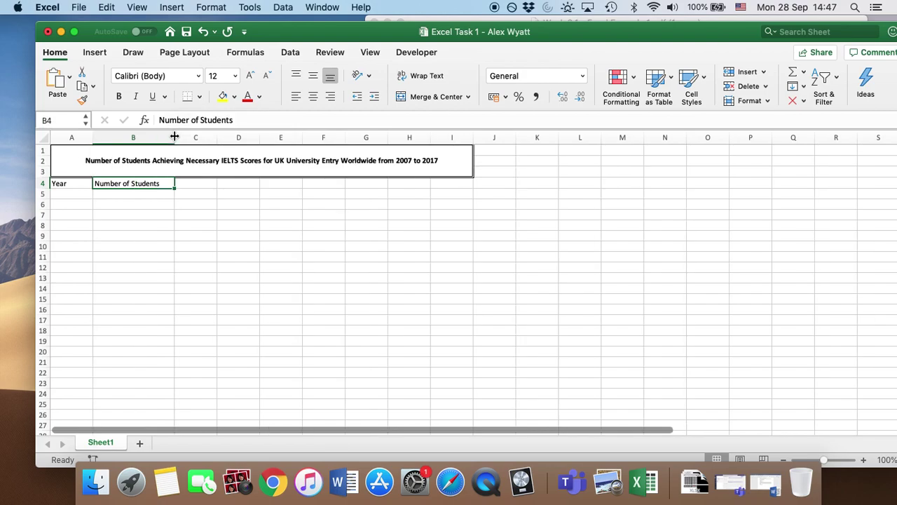
Step: Enter Average Score in C4 and widen column C to fit it
{"action": "left_click_drag", "start_coordinate": [581, 32], "coordinate": [577, 157]}
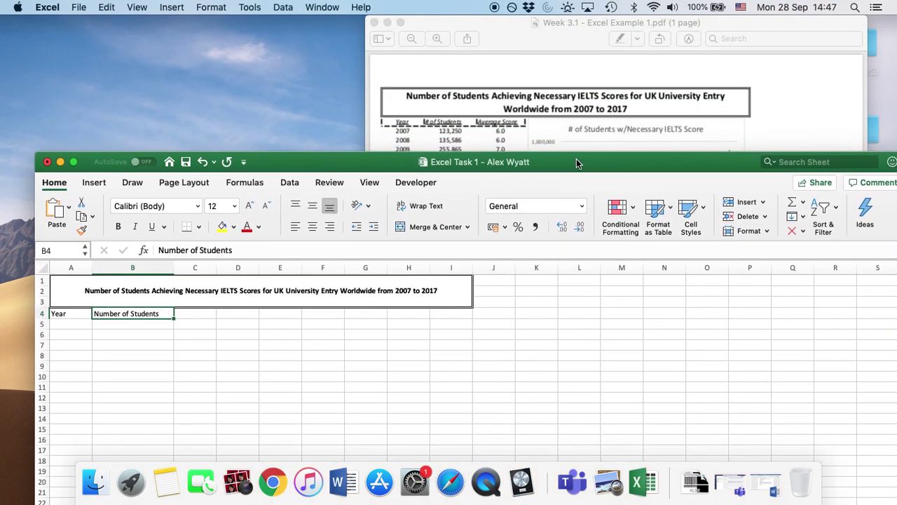
{"action": "double_click", "coordinate": [576, 158]}
{"action": "left_click", "coordinate": [197, 209]}
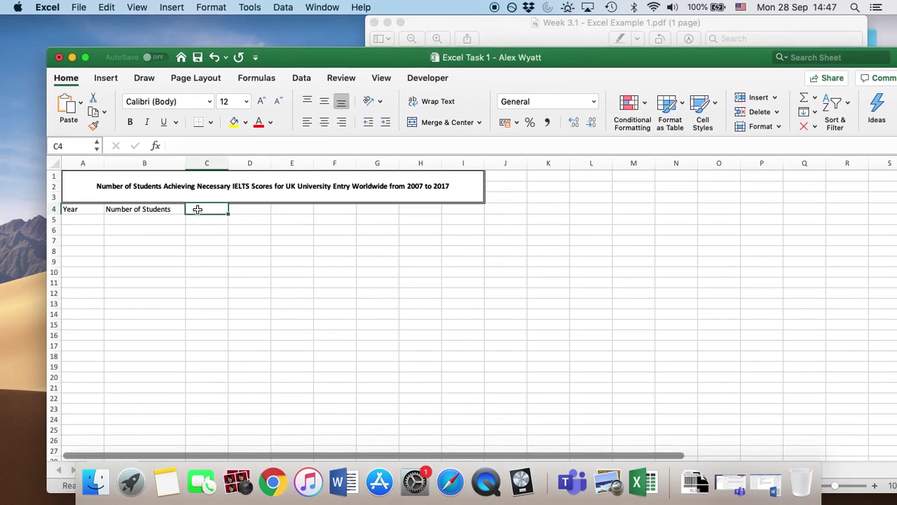
{"action": "type", "text": "Average Score"}
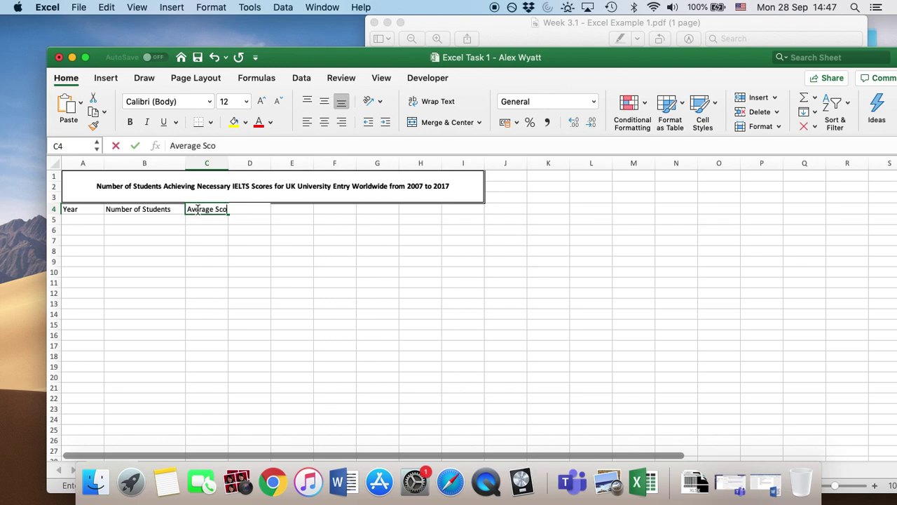
{"action": "left_click", "coordinate": [208, 253]}
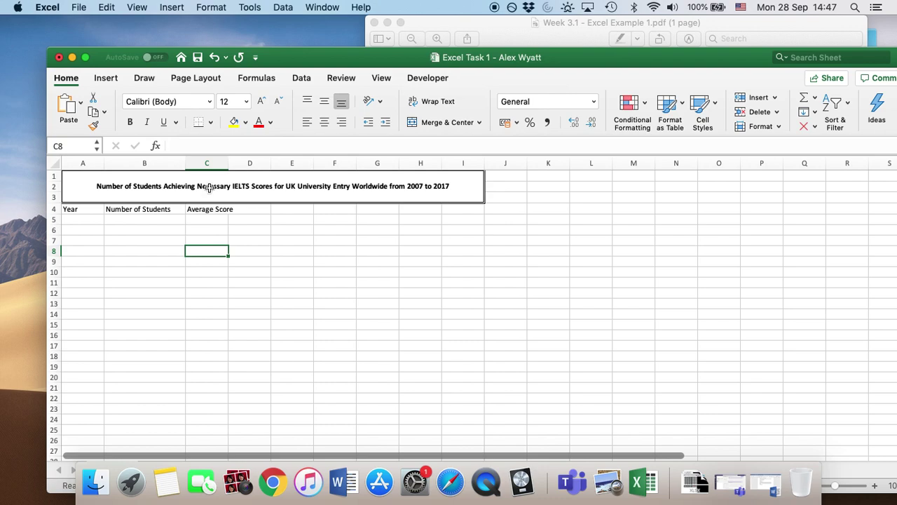
{"action": "left_click", "coordinate": [211, 209]}
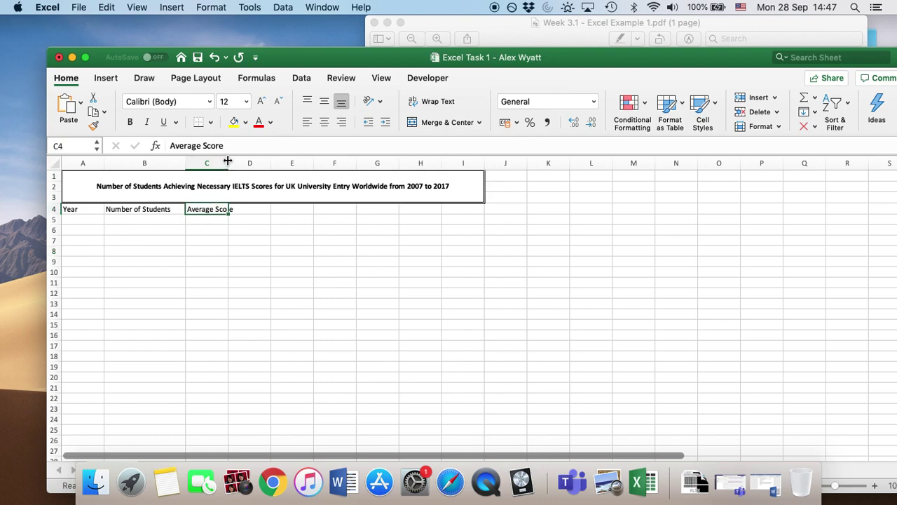
{"action": "left_click_drag", "start_coordinate": [229, 163], "coordinate": [248, 164]}
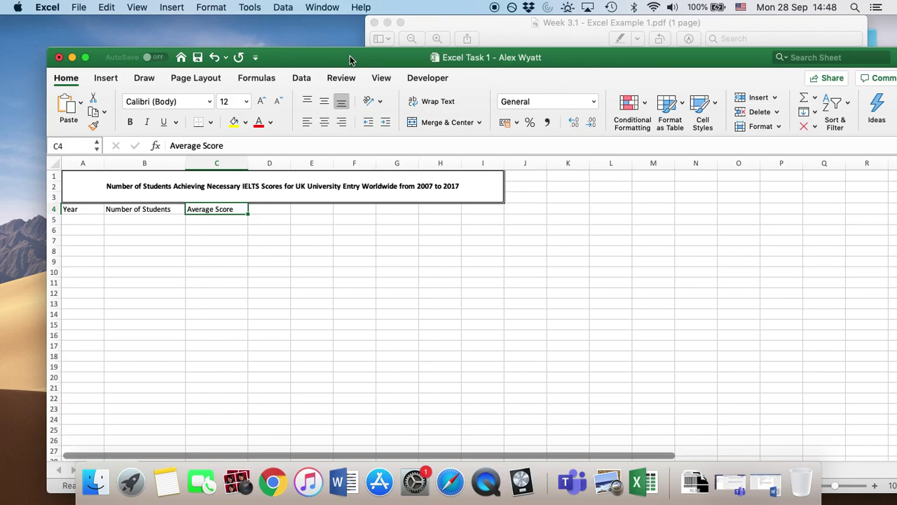
{"action": "left_click_drag", "start_coordinate": [351, 59], "coordinate": [348, 29]}
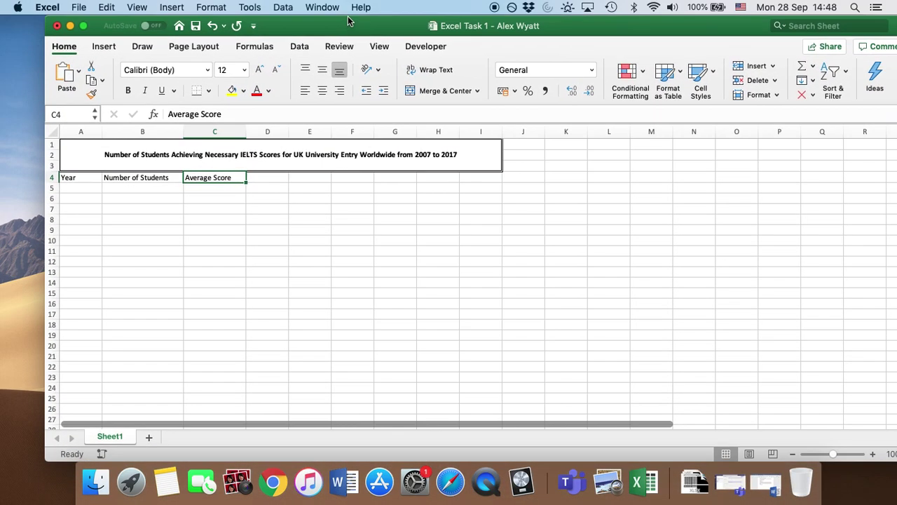
Step: Italicise the A4:C4 headers Year, Number of Students and Average Score
{"action": "left_click", "coordinate": [150, 241]}
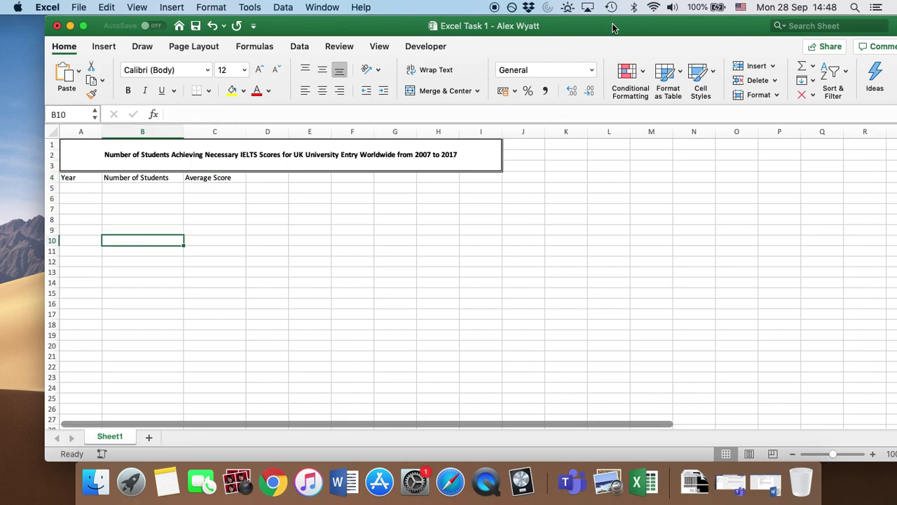
{"action": "mouse_move", "coordinate": [612, 26]}
{"action": "left_mouse_down"}
{"action": "mouse_move", "coordinate": [582, 119]}
{"action": "mouse_move", "coordinate": [599, 172]}
{"action": "mouse_move", "coordinate": [600, 26]}
{"action": "left_mouse_up"}
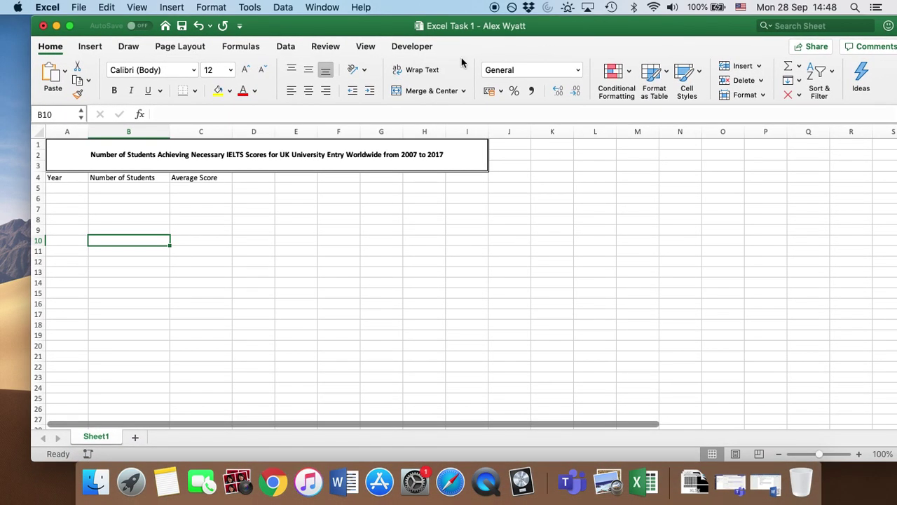
{"action": "left_click", "coordinate": [73, 178]}
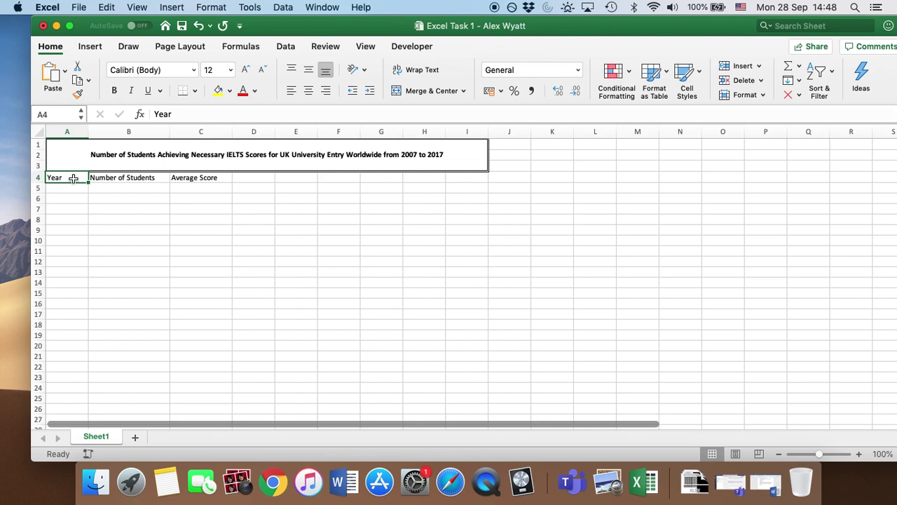
{"action": "key", "text": "shift+Right"}
{"action": "key", "text": "shift+Right"}
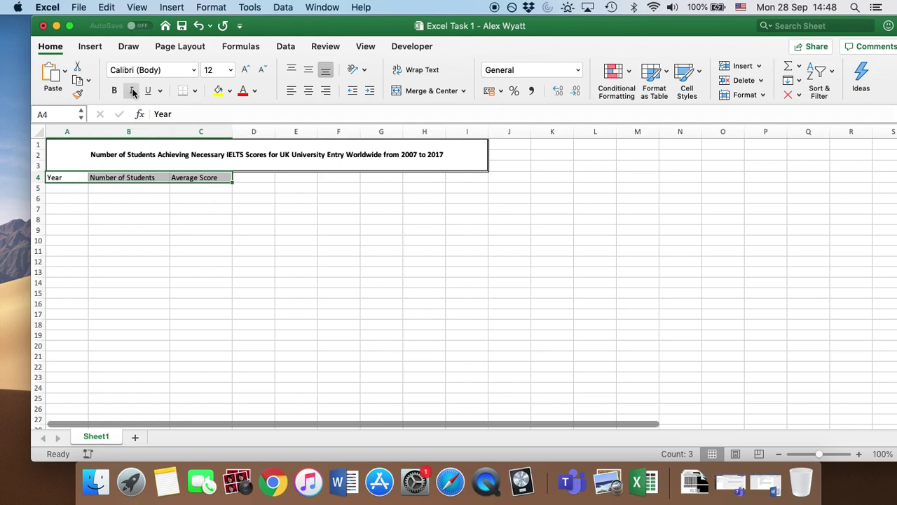
{"action": "left_click", "coordinate": [133, 92]}
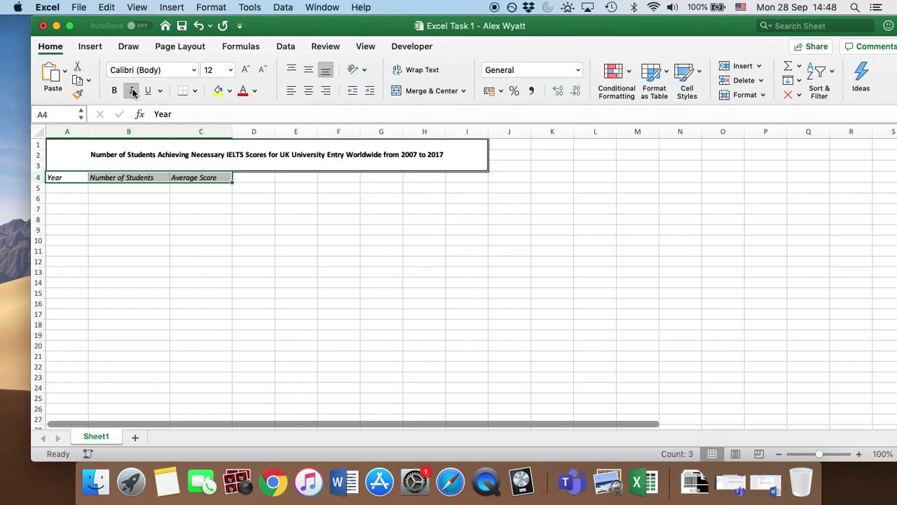
{"action": "left_click", "coordinate": [148, 227]}
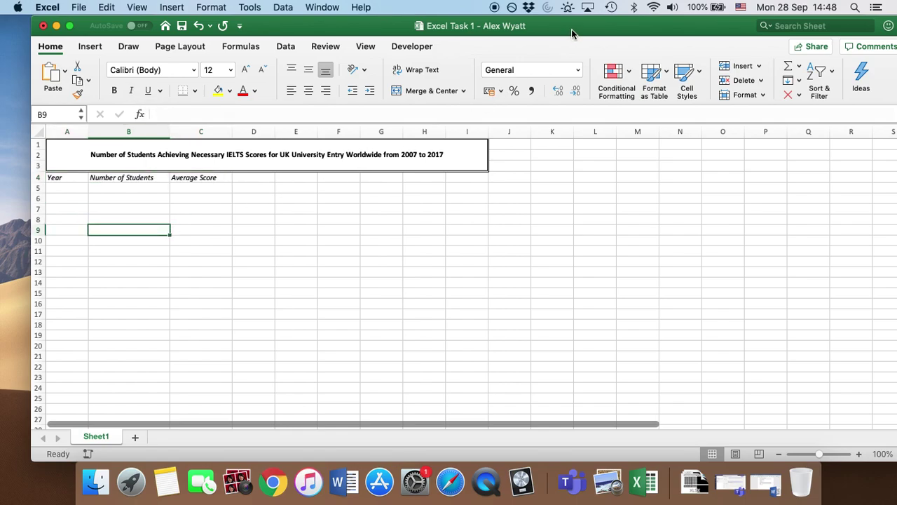
{"action": "mouse_move", "coordinate": [572, 29]}
{"action": "left_mouse_down"}
{"action": "mouse_move", "coordinate": [581, 163]}
{"action": "mouse_move", "coordinate": [580, 43]}
{"action": "left_mouse_up"}
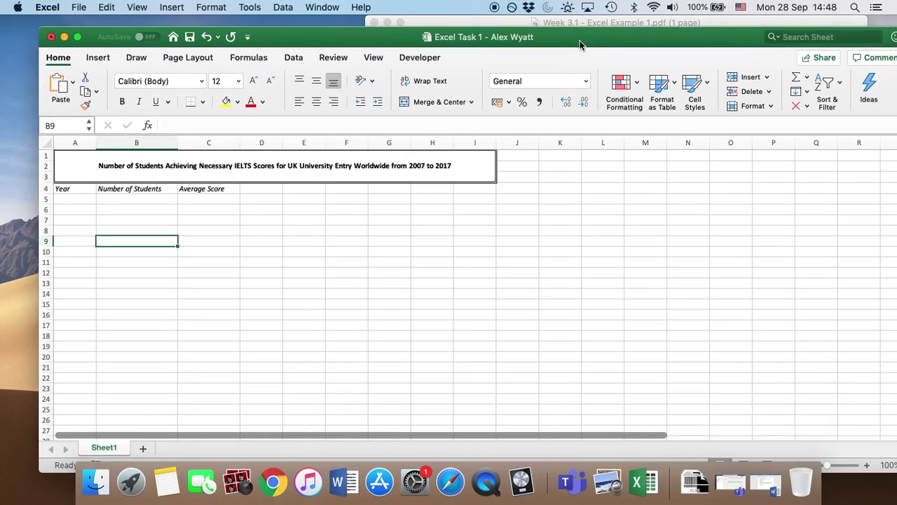
{"action": "left_click", "coordinate": [77, 189]}
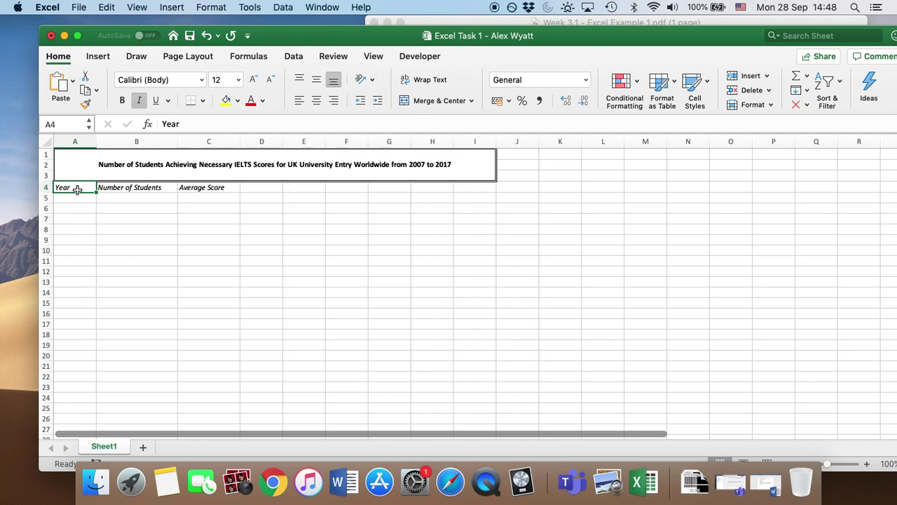
Step: Apply dashed left, bottom and right borders to header cells A4:C4
{"action": "key", "text": "shift+Right"}
{"action": "key", "text": "shift+Right"}
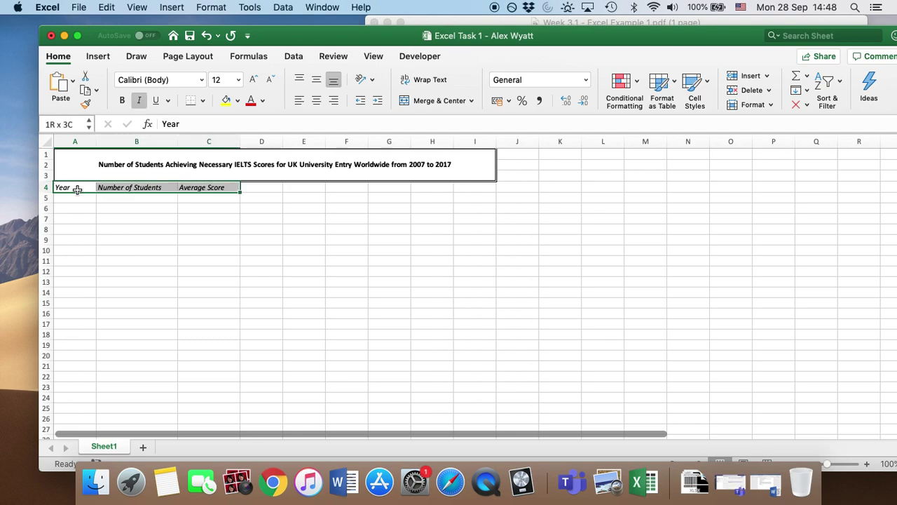
{"action": "left_click", "coordinate": [204, 102]}
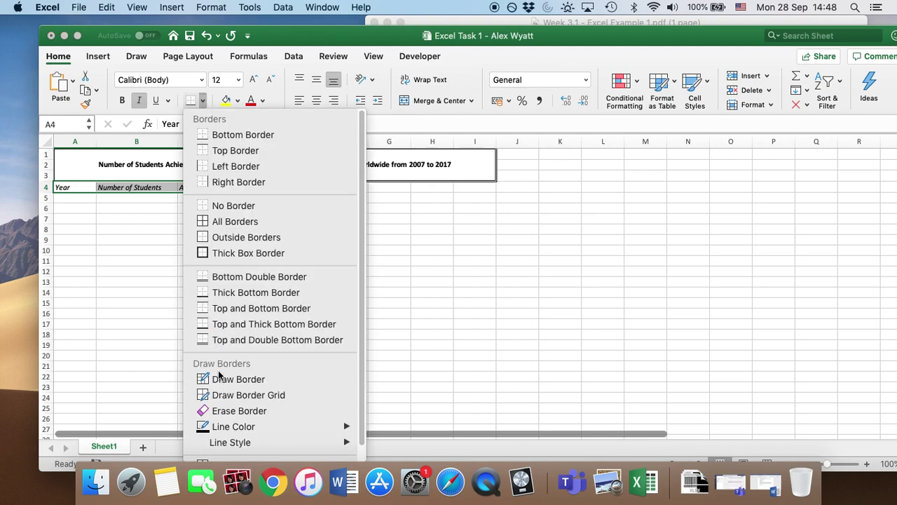
{"action": "scroll", "coordinate": [221, 377], "scroll_direction": "down", "scroll_amount": 1}
{"action": "left_click", "coordinate": [236, 451]}
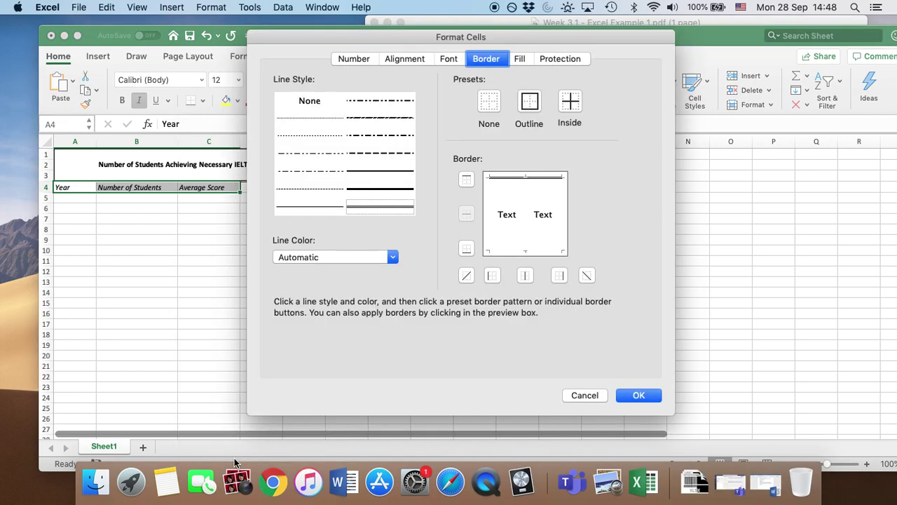
{"action": "left_click", "coordinate": [372, 155]}
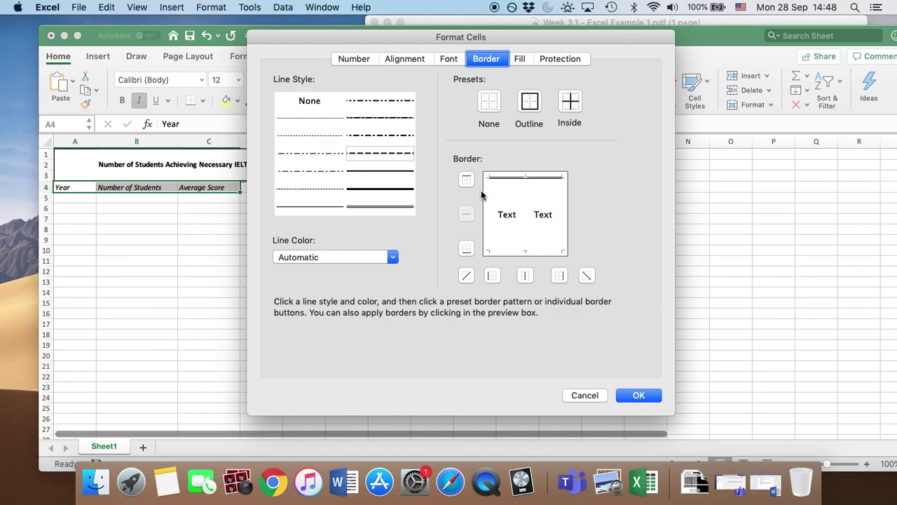
{"action": "left_click", "coordinate": [492, 276]}
{"action": "left_click", "coordinate": [467, 251]}
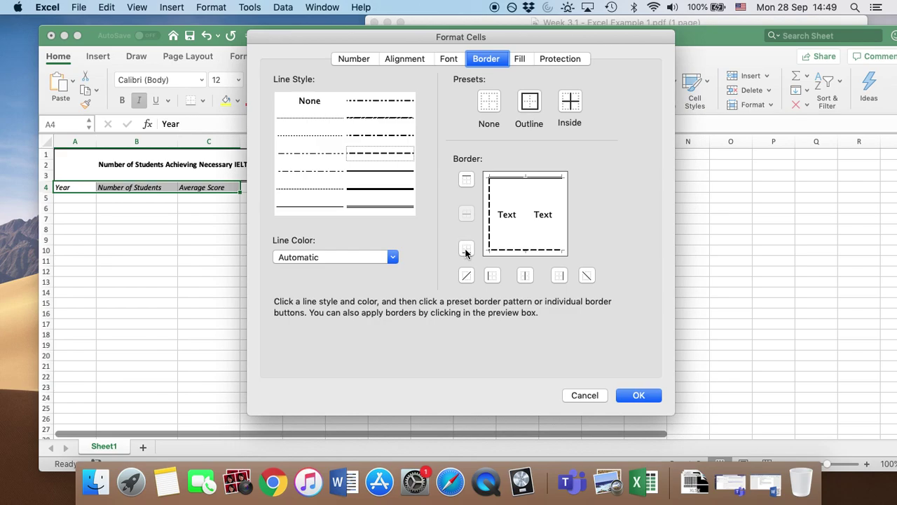
{"action": "left_click", "coordinate": [560, 278]}
{"action": "left_click", "coordinate": [646, 394]}
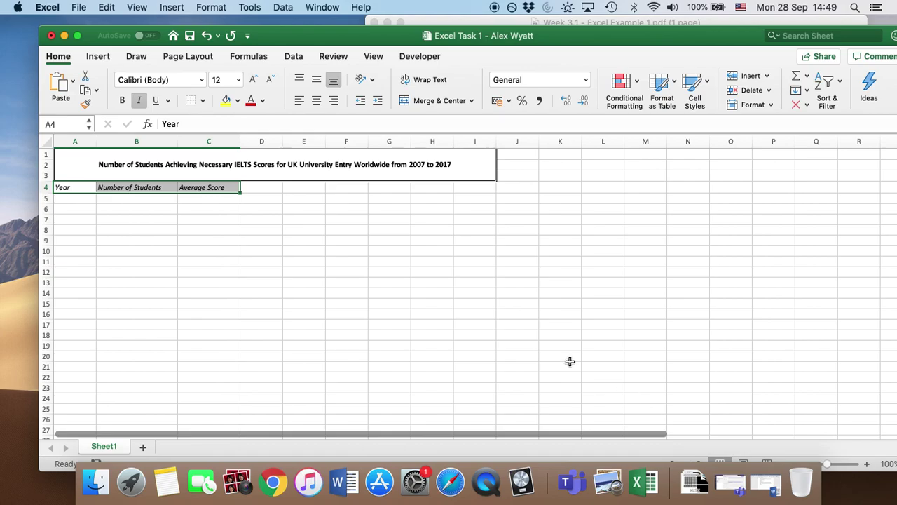
{"action": "key", "text": "cmd+c"}
{"action": "left_click", "coordinate": [226, 248]}
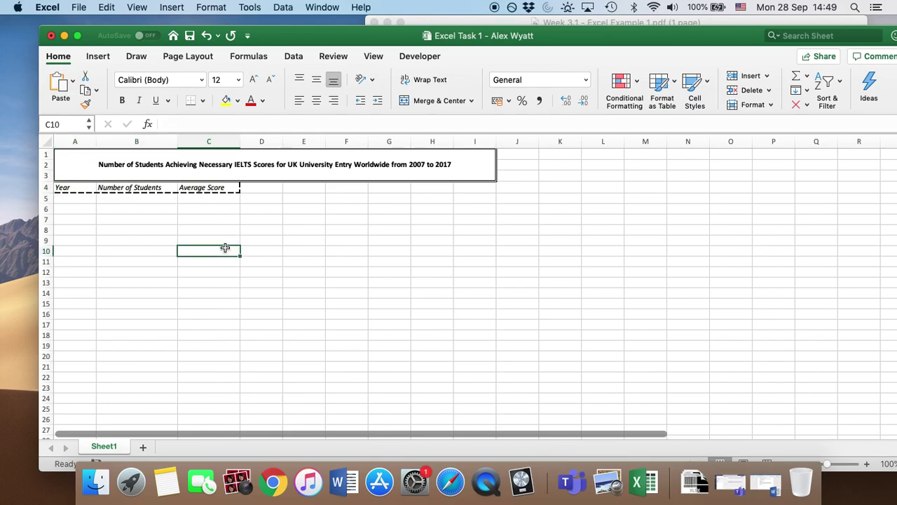
Step: Add dashed inside dividing lines between the three A4:C4 header cells
{"action": "mouse_move", "coordinate": [593, 42]}
{"action": "left_mouse_down"}
{"action": "mouse_move", "coordinate": [598, 190]}
{"action": "mouse_move", "coordinate": [581, 37]}
{"action": "left_mouse_up"}
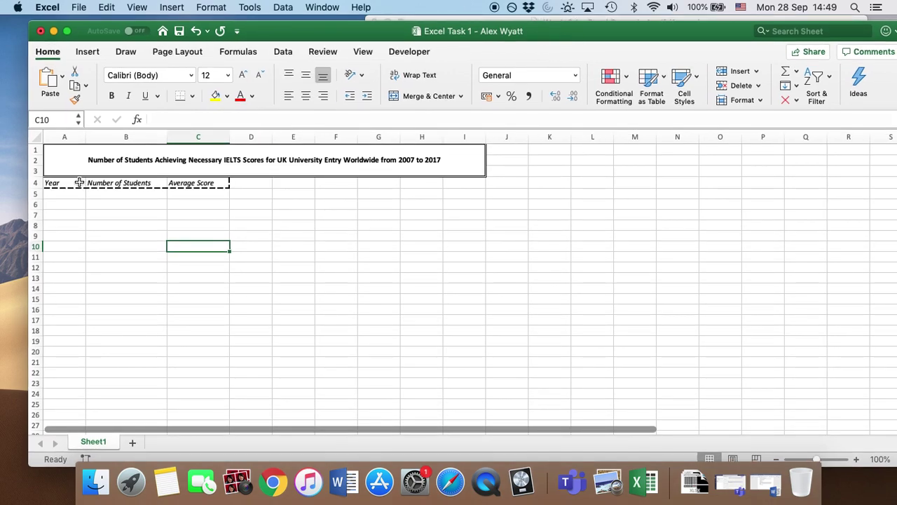
{"action": "left_click", "coordinate": [79, 182]}
{"action": "key", "text": "shift+Right"}
{"action": "key", "text": "shift+Right"}
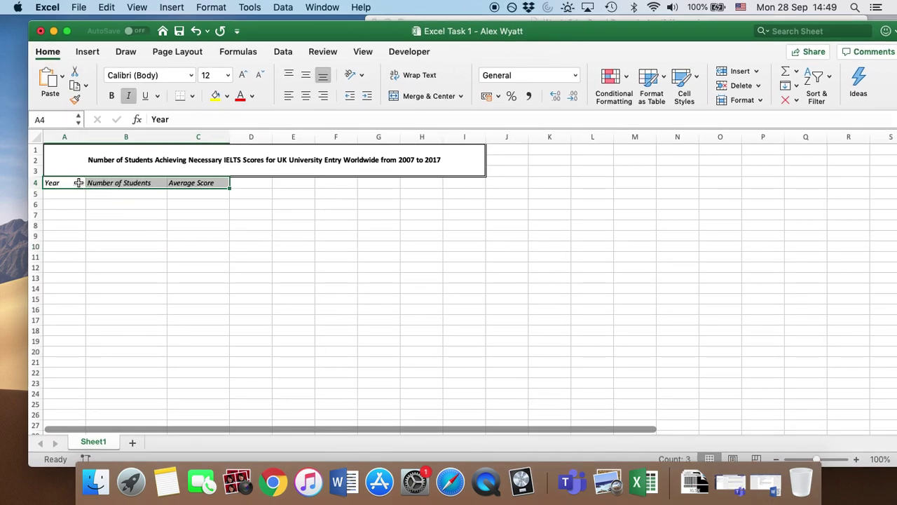
{"action": "left_click", "coordinate": [192, 96]}
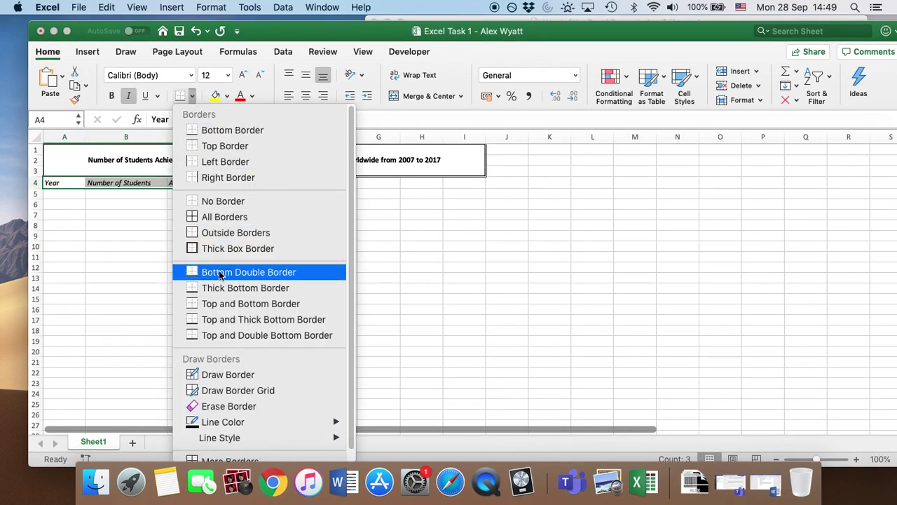
{"action": "scroll", "coordinate": [220, 345], "scroll_direction": "down", "scroll_amount": 1}
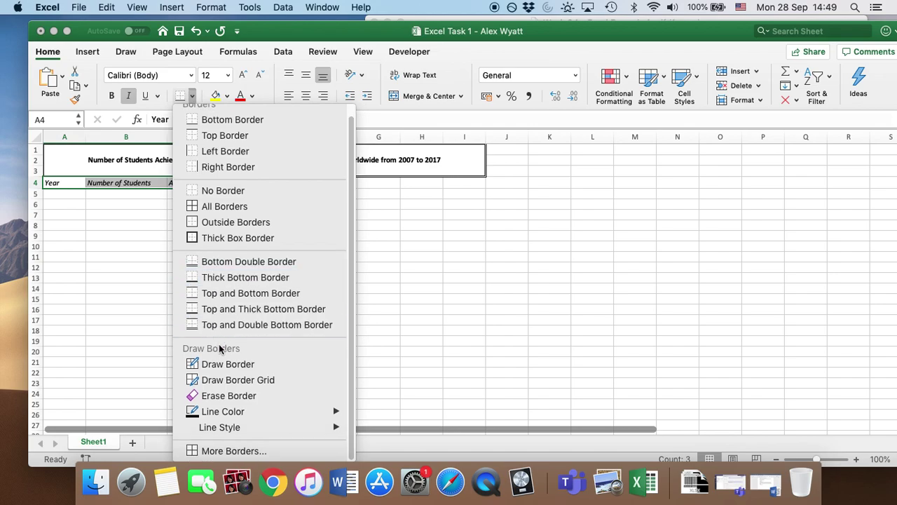
{"action": "left_click", "coordinate": [231, 453]}
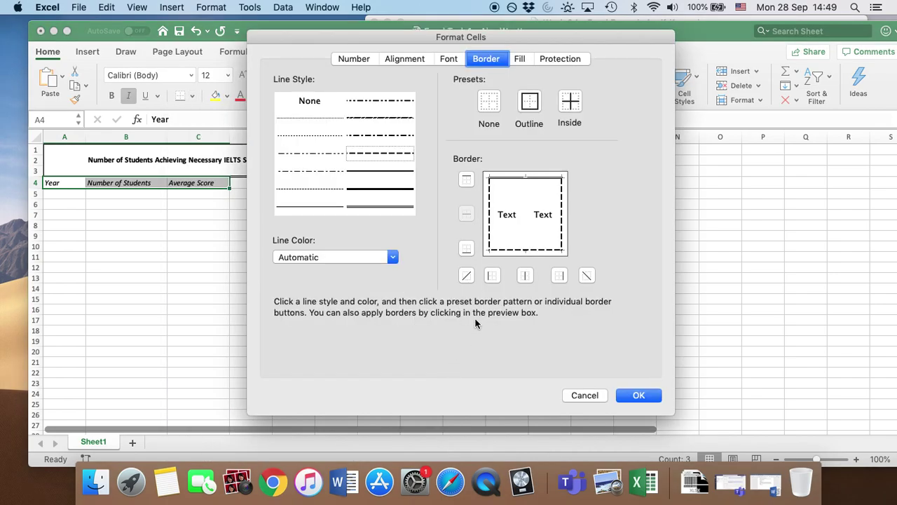
{"action": "left_click", "coordinate": [571, 104]}
{"action": "left_click", "coordinate": [636, 397]}
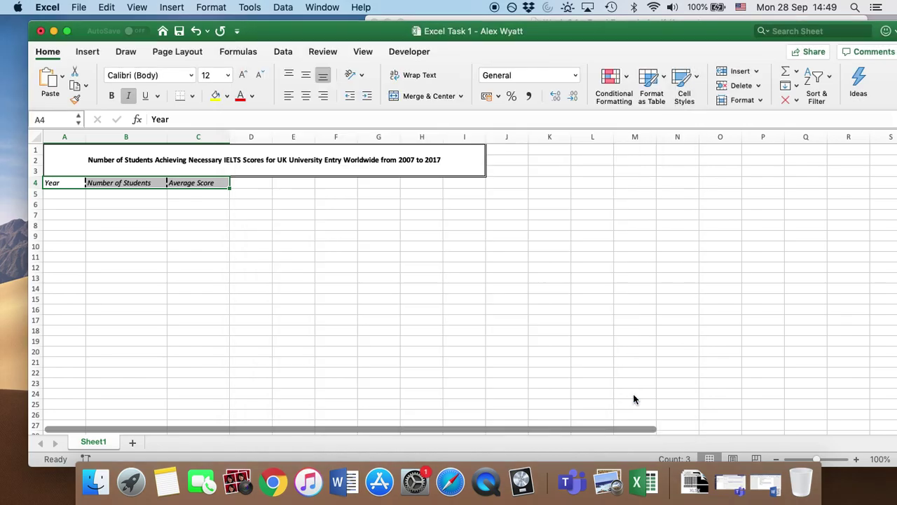
{"action": "left_click", "coordinate": [290, 244]}
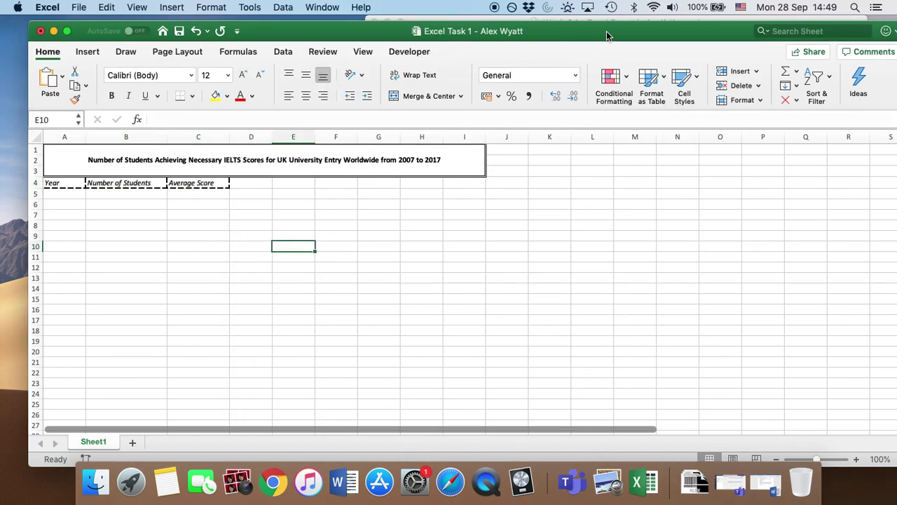
Step: Enter the first four Average Score values 7, 8, 6 and 5 in C5:C8
{"action": "left_click_drag", "start_coordinate": [608, 35], "coordinate": [617, 298]}
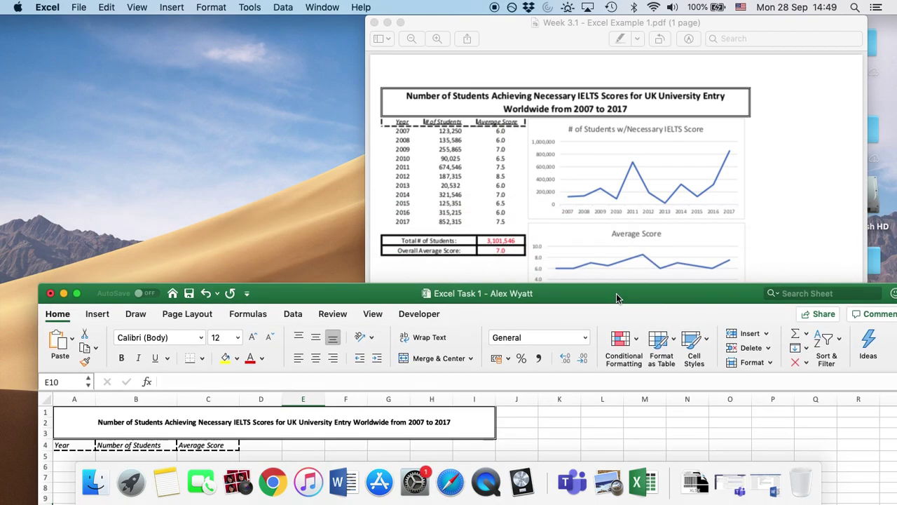
{"action": "left_click_drag", "start_coordinate": [617, 298], "coordinate": [618, 59]}
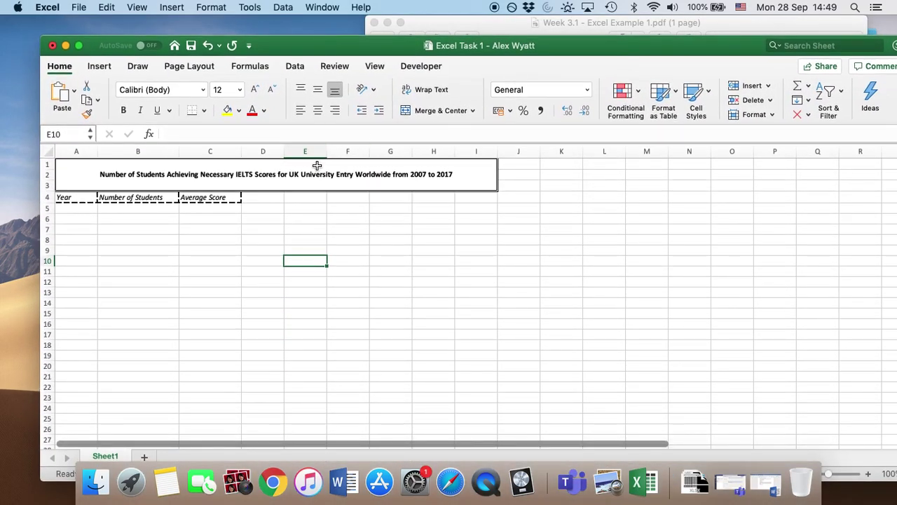
{"action": "left_click", "coordinate": [206, 209]}
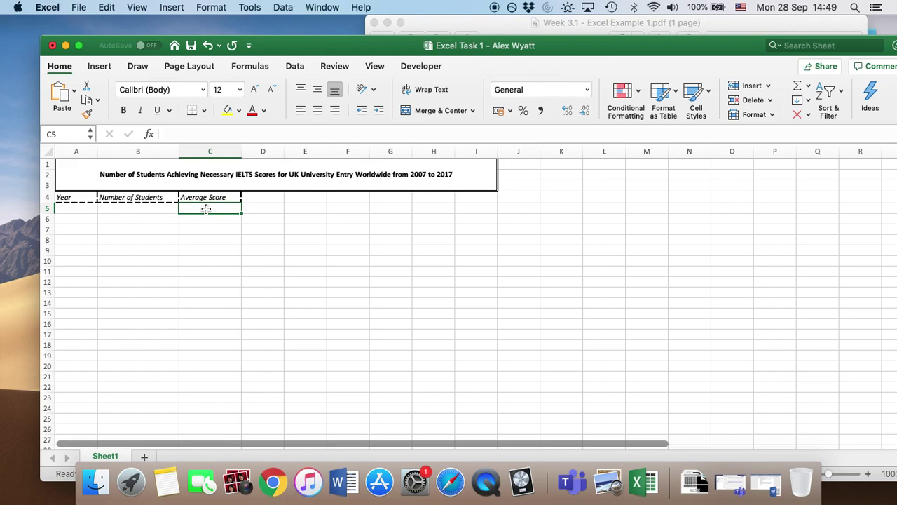
{"action": "type", "text": "7"}
{"action": "key", "text": "Return"}
{"action": "type", "text": "8"}
{"action": "key", "text": "Return"}
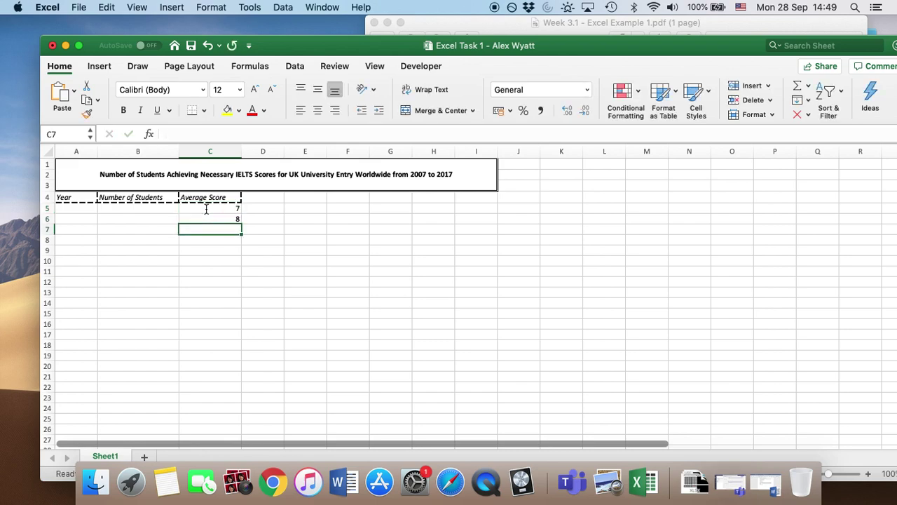
{"action": "type", "text": "6"}
{"action": "key", "text": "Return"}
{"action": "type", "text": "5"}
{"action": "key", "text": "Return"}
Step: Enter 5.5 (correcting a mistyped 5.6), 6.5, 7.5, 8.5 and 9 in C9:C13
{"action": "type", "text": "5"}
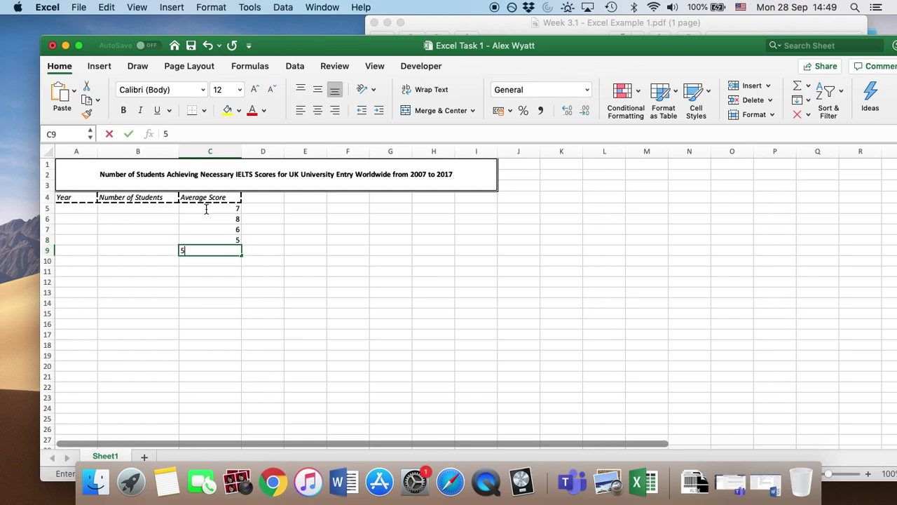
{"action": "type", "text": ".6"}
{"action": "key", "text": "Return"}
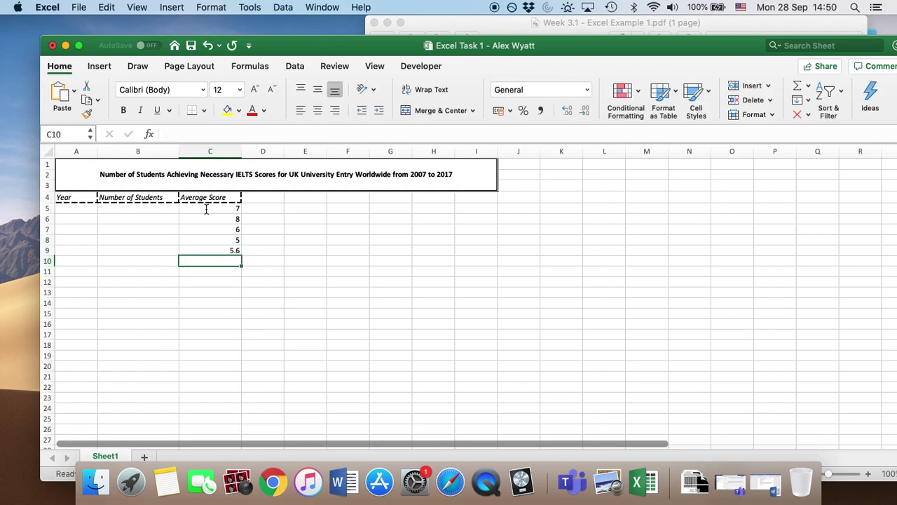
{"action": "key", "text": "super+z"}
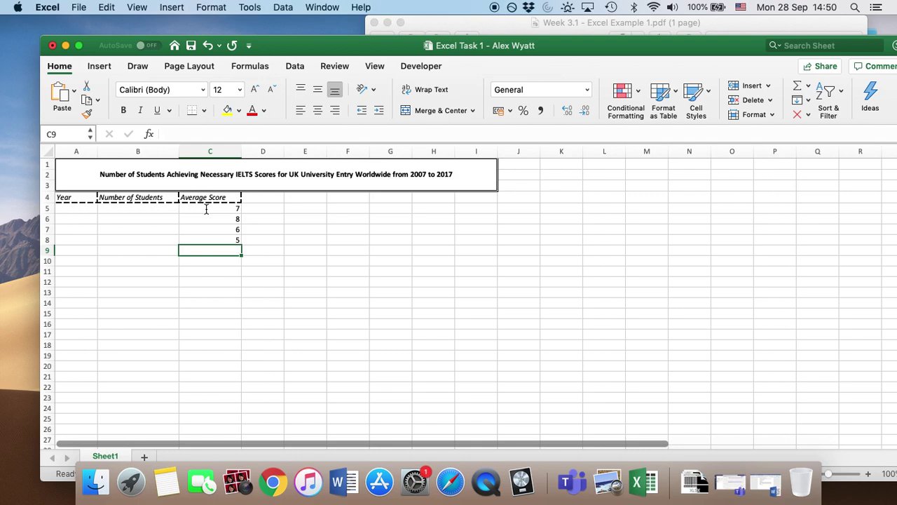
{"action": "type", "text": "5.5"}
{"action": "key", "text": "Return"}
{"action": "type", "text": "6.5"}
{"action": "key", "text": "Return"}
{"action": "type", "text": "7"}
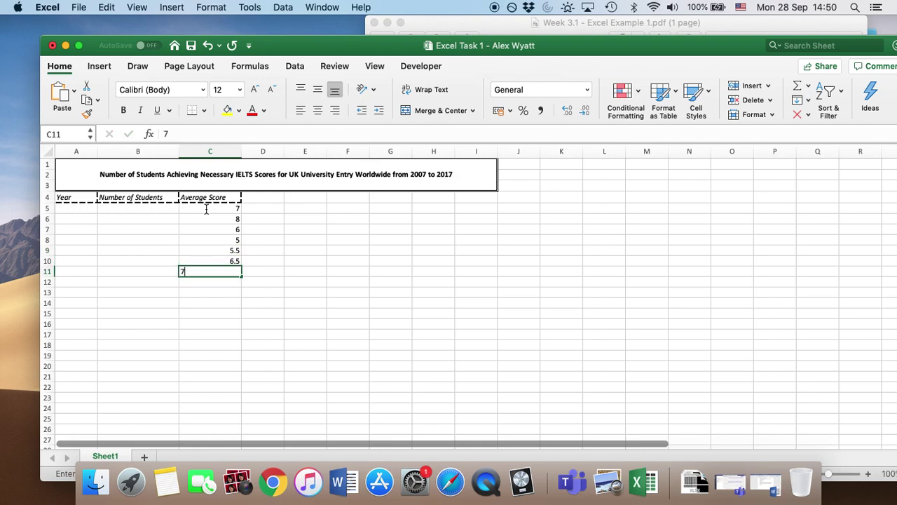
{"action": "type", "text": ".5"}
{"action": "key", "text": "Return"}
{"action": "type", "text": "8.5"}
{"action": "key", "text": "Return"}
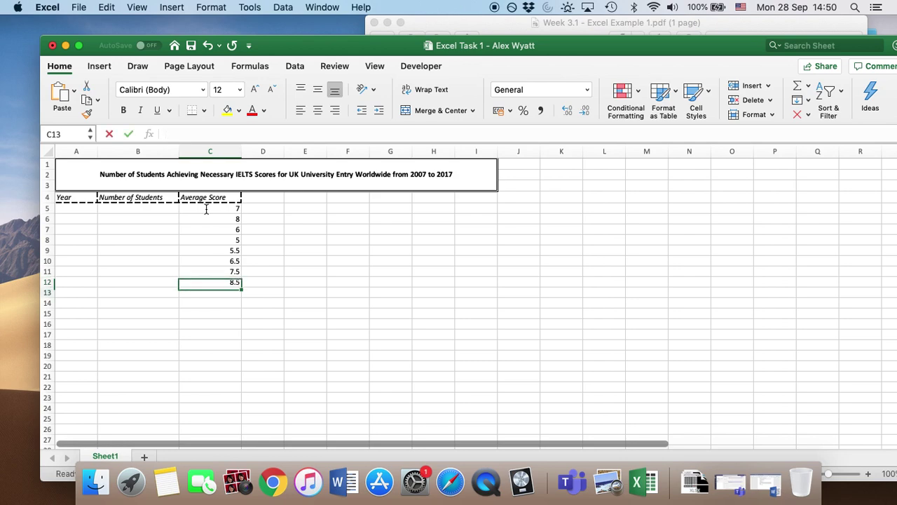
{"action": "type", "text": "9"}
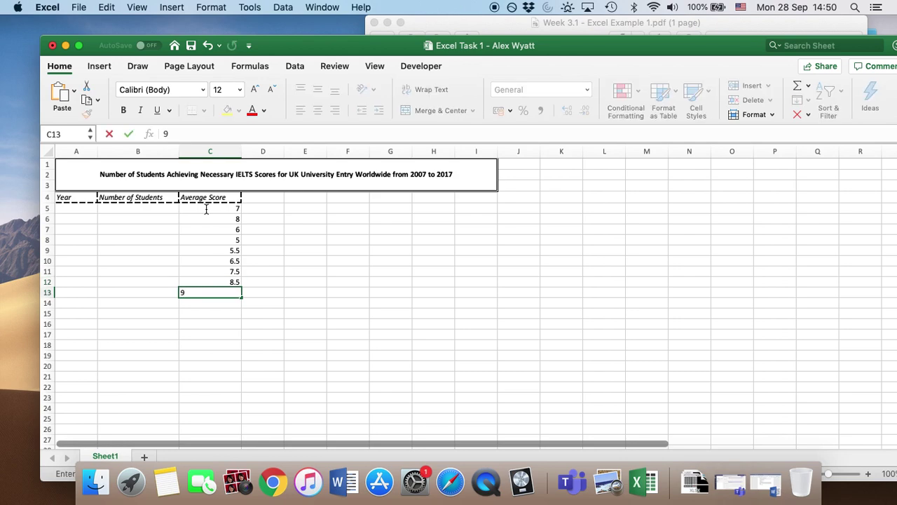
{"action": "key", "text": "Return"}
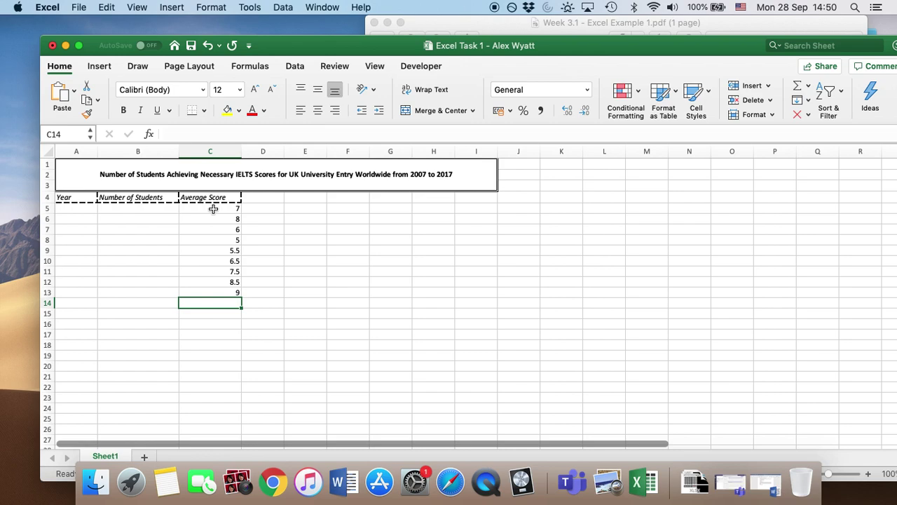
Step: Check the scores against the reference PDF and return to cell C5
{"action": "left_click", "coordinate": [746, 27]}
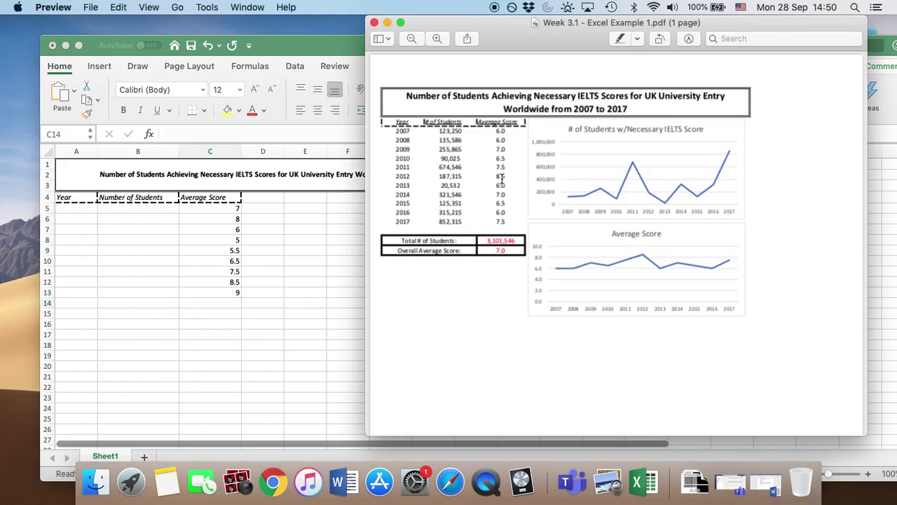
{"action": "left_click", "coordinate": [309, 39]}
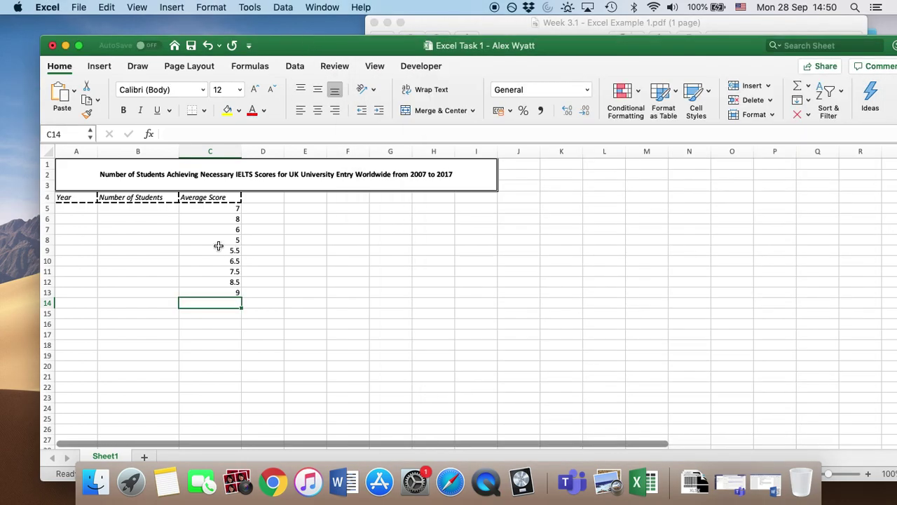
{"action": "left_click", "coordinate": [218, 210]}
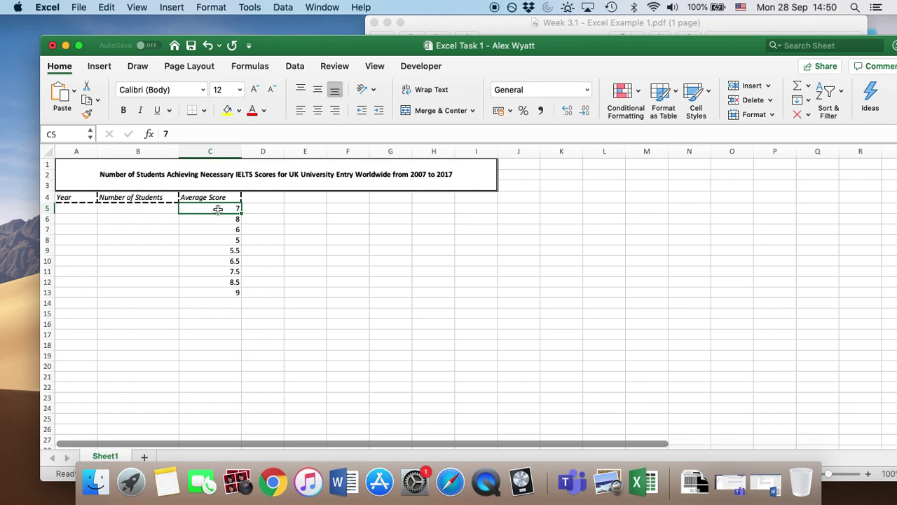
Step: Format C5:C13 as Number with 1 decimal place, so the scores read 7.0 through 9.0
{"action": "key", "text": "shift+Down"}
{"action": "key", "text": "shift+Down"}
{"action": "key", "text": "shift+Down"}
{"action": "key", "text": "shift+Down"}
{"action": "key", "text": "shift+Down"}
{"action": "key", "text": "shift+Down"}
{"action": "key", "text": "shift+Down"}
{"action": "key", "text": "shift+Down"}
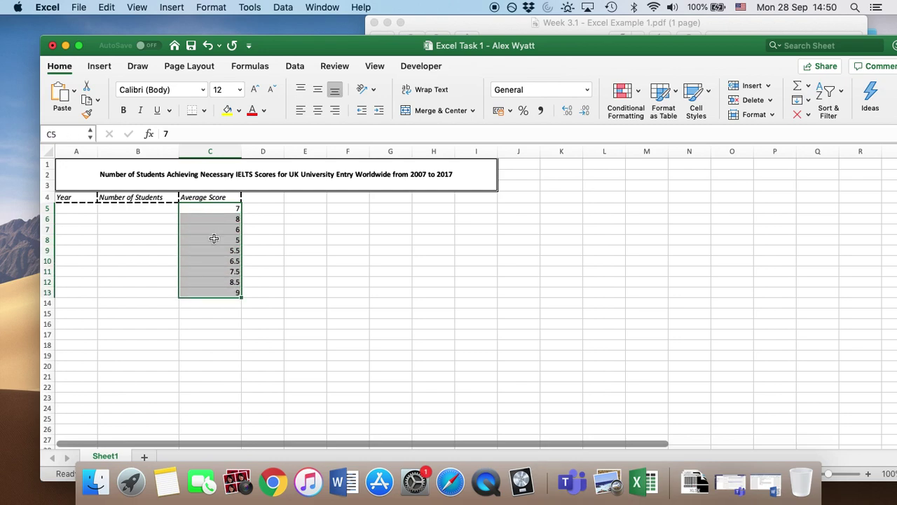
{"action": "right_click", "coordinate": [214, 238]}
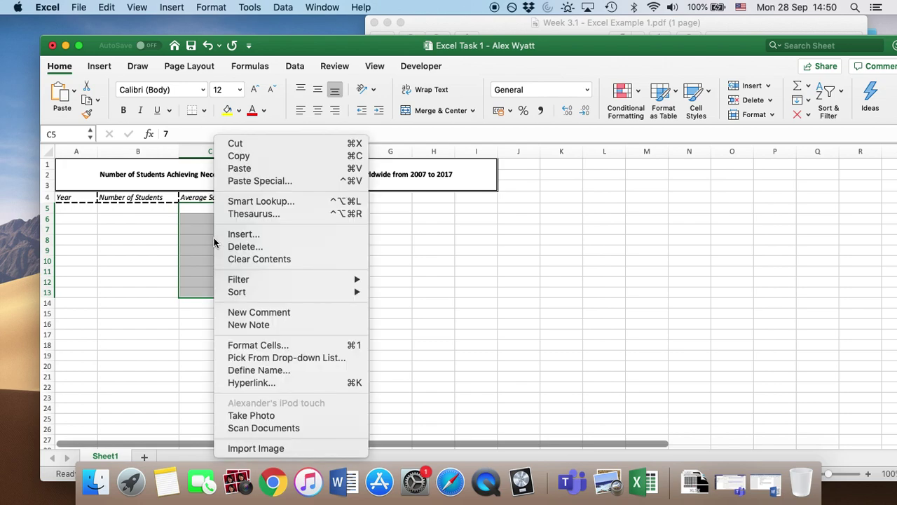
{"action": "left_click", "coordinate": [286, 346]}
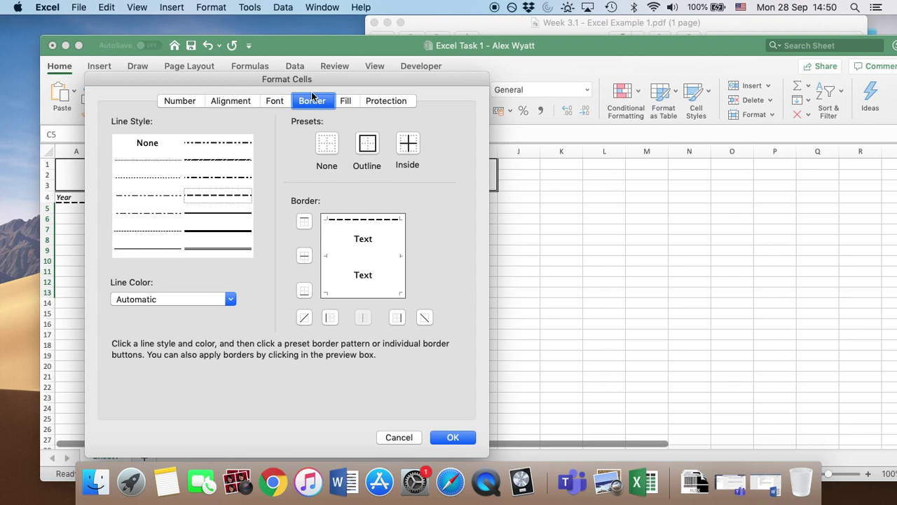
{"action": "left_click", "coordinate": [183, 102]}
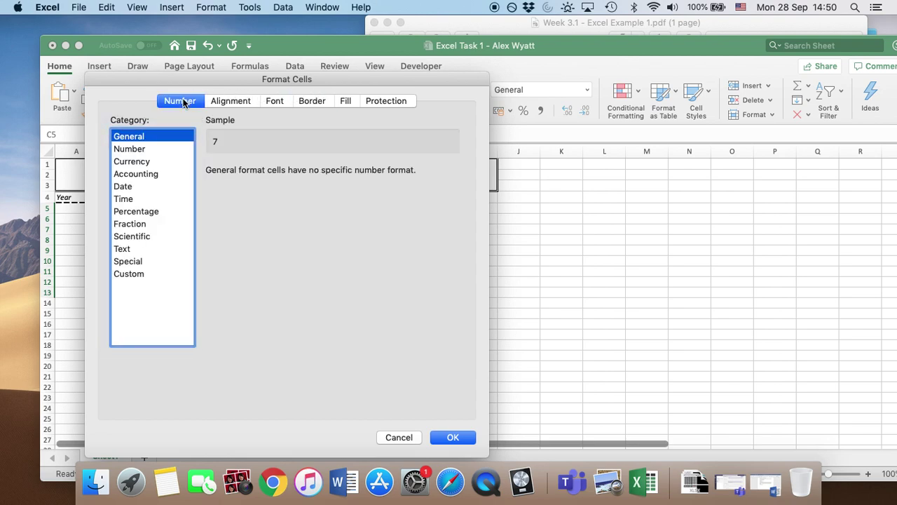
{"action": "left_click", "coordinate": [137, 151]}
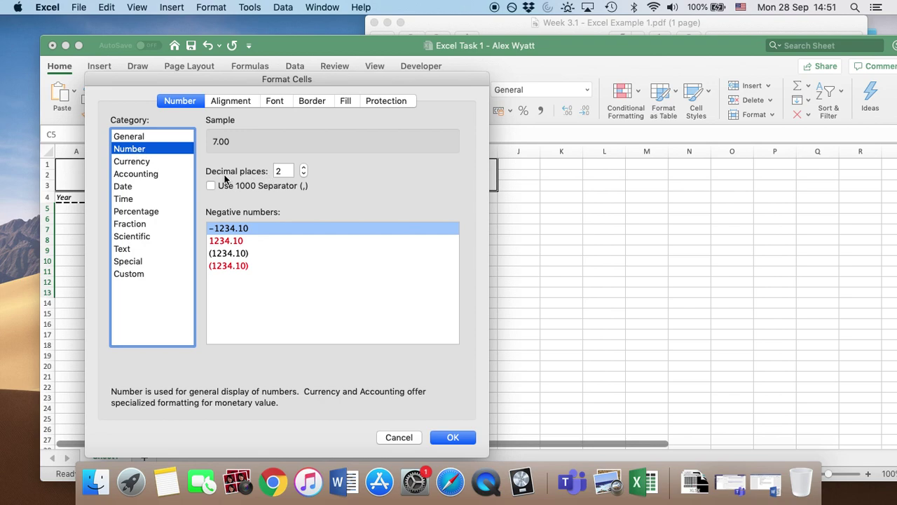
{"action": "left_click", "coordinate": [304, 173]}
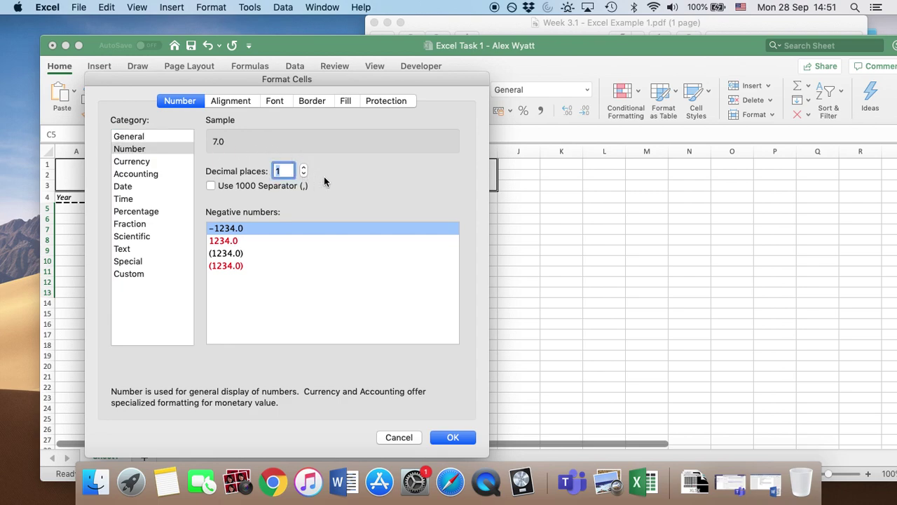
{"action": "left_click", "coordinate": [453, 437]}
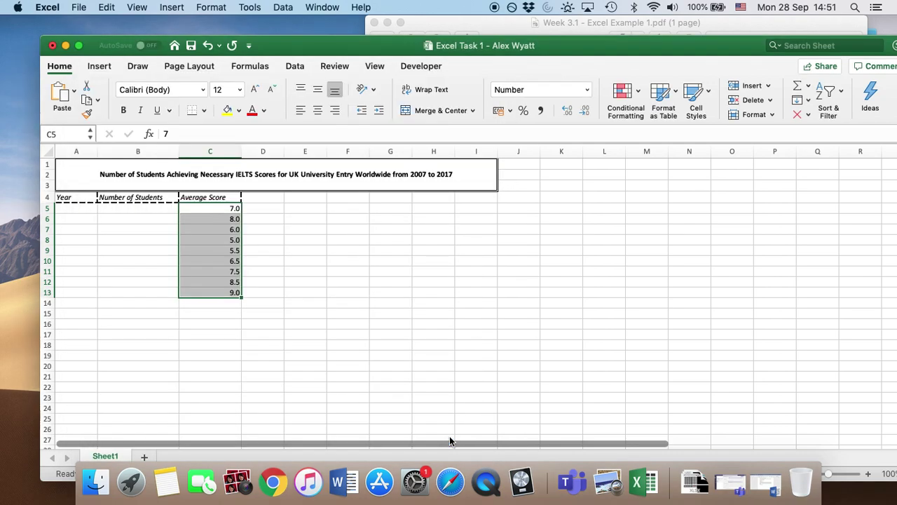
{"action": "left_click", "coordinate": [278, 269]}
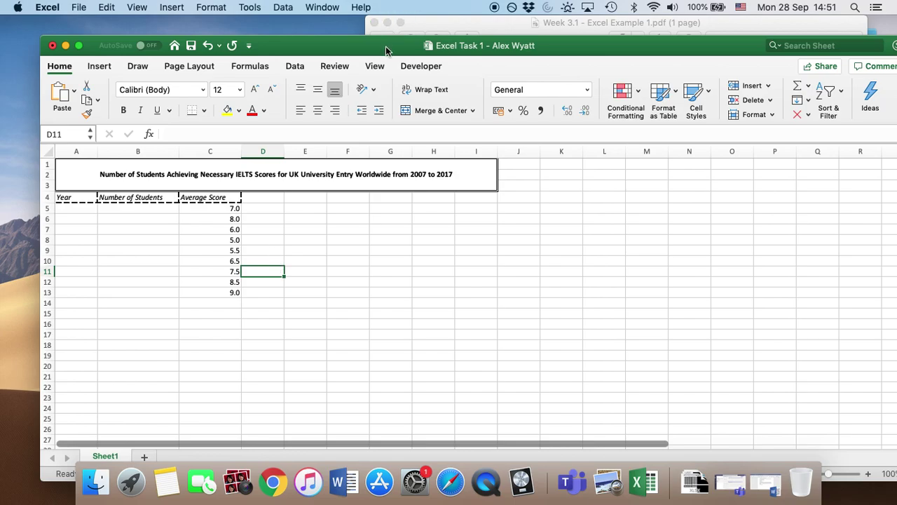
{"action": "left_click_drag", "start_coordinate": [387, 51], "coordinate": [410, 50]}
Step: Enter student counts 10,003, 345,568, 123,659, 200,001 and 11,345 in B5:B9
{"action": "left_click", "coordinate": [169, 209]}
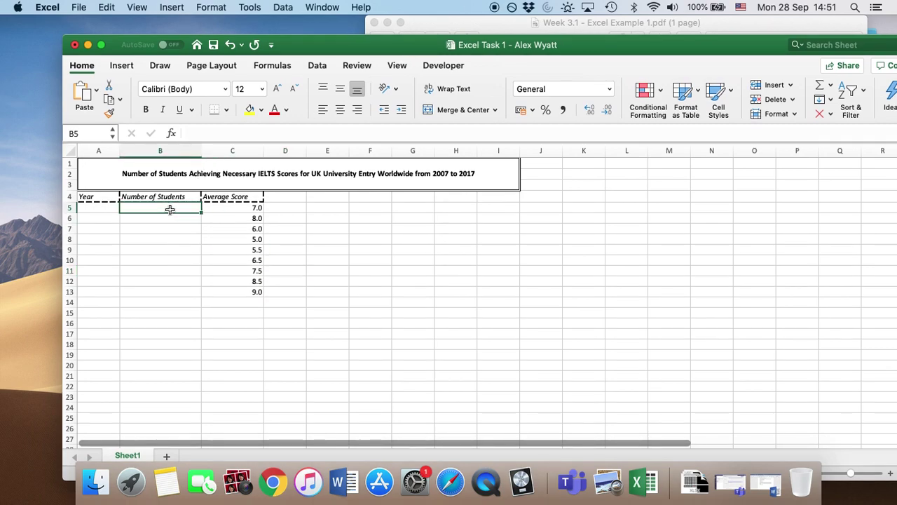
{"action": "type", "text": "10,003"}
{"action": "key", "text": "Return"}
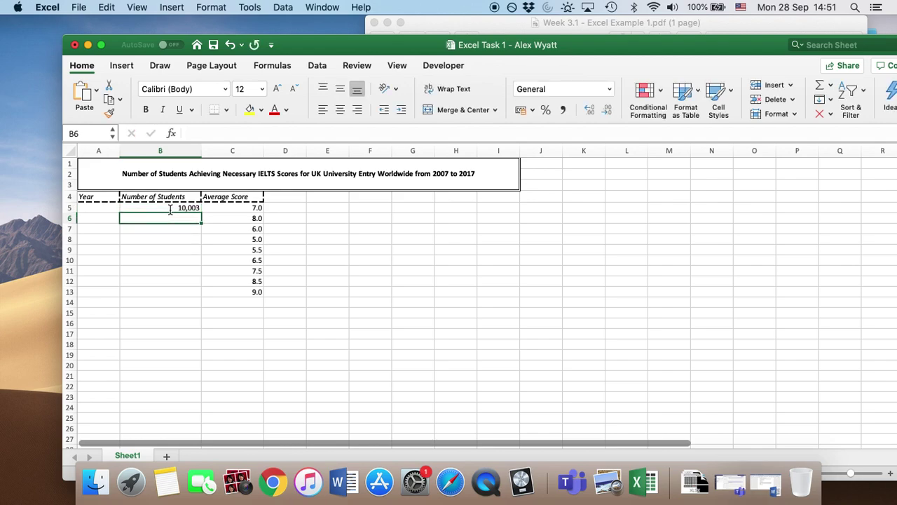
{"action": "type", "text": "345,568"}
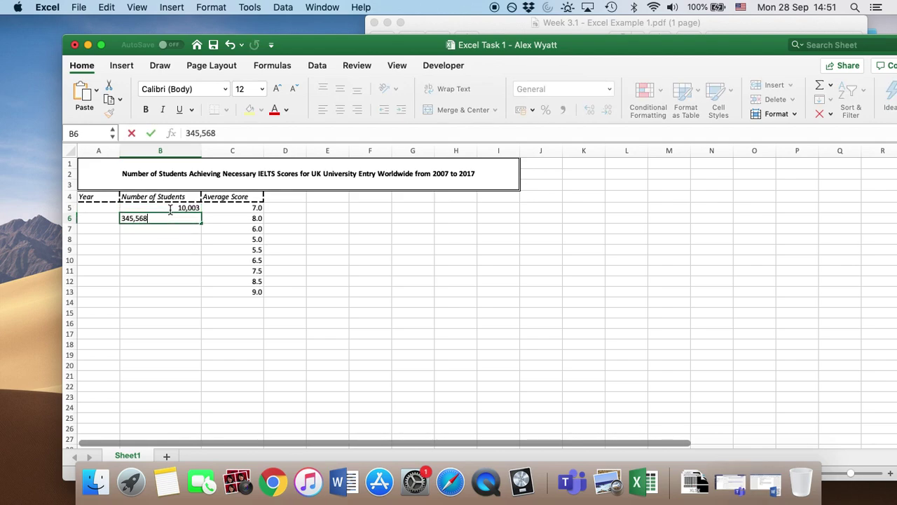
{"action": "key", "text": "Return"}
{"action": "type", "text": "1"}
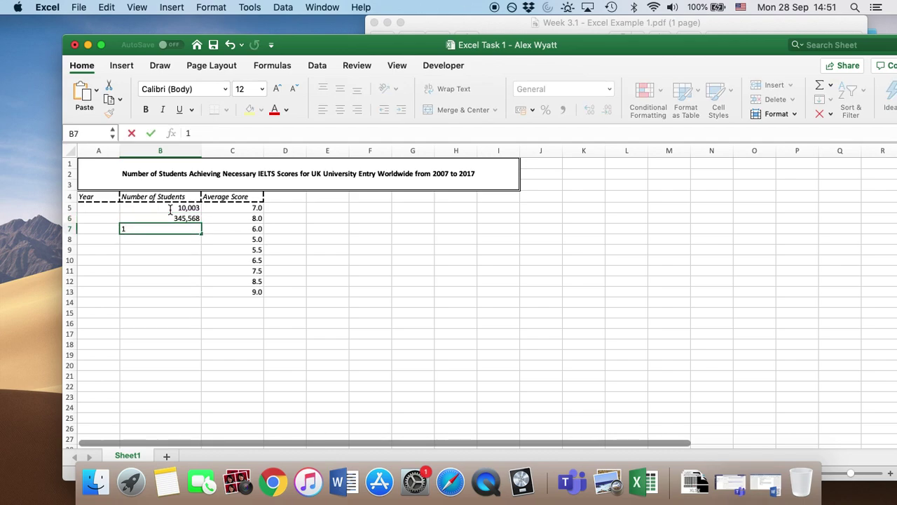
{"action": "type", "text": "23,659"}
{"action": "key", "text": "Return"}
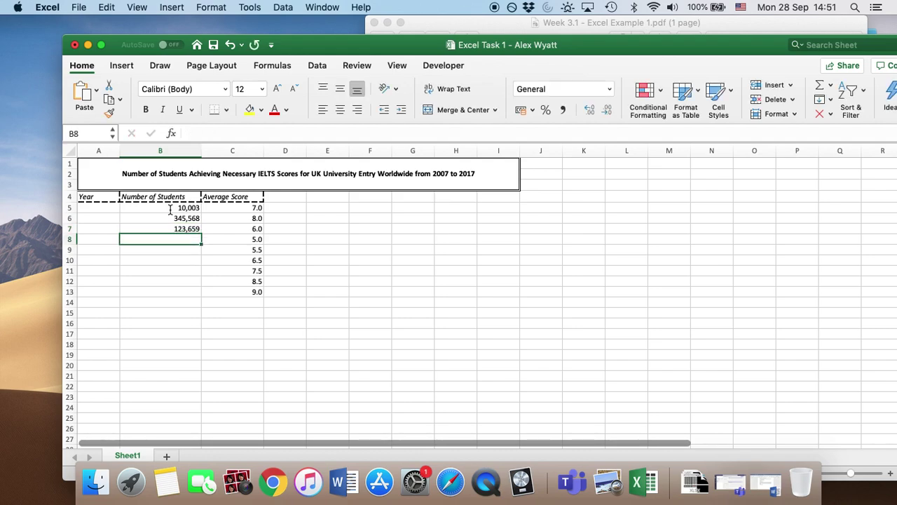
{"action": "type", "text": "200,001"}
{"action": "key", "text": "Return"}
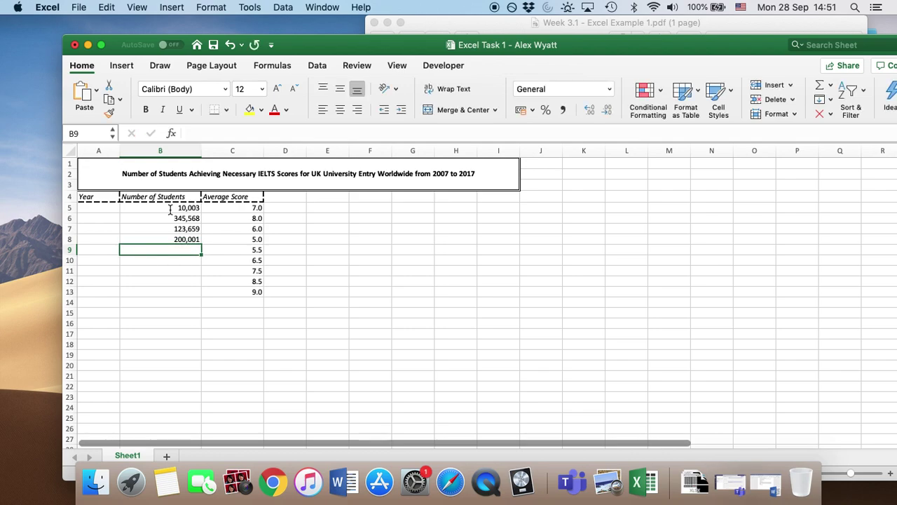
{"action": "type", "text": "11,34"}
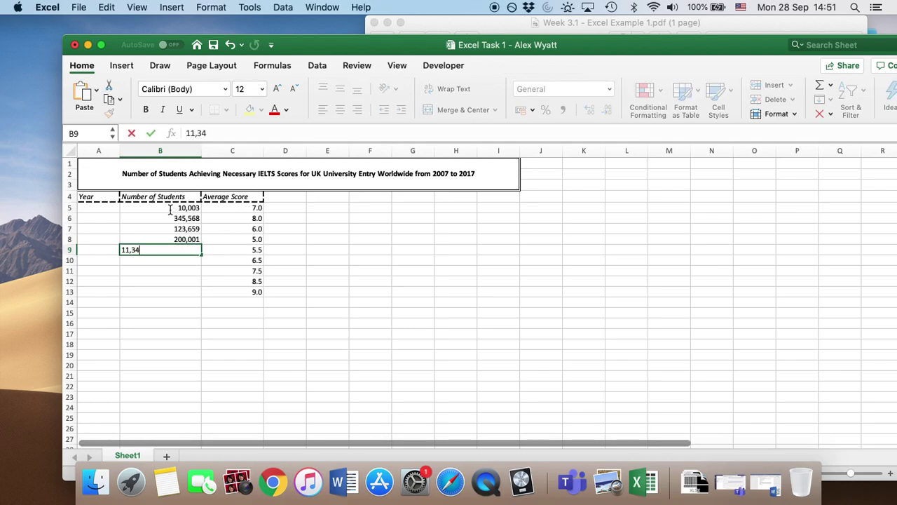
{"action": "type", "text": "5"}
{"action": "key", "text": "Return"}
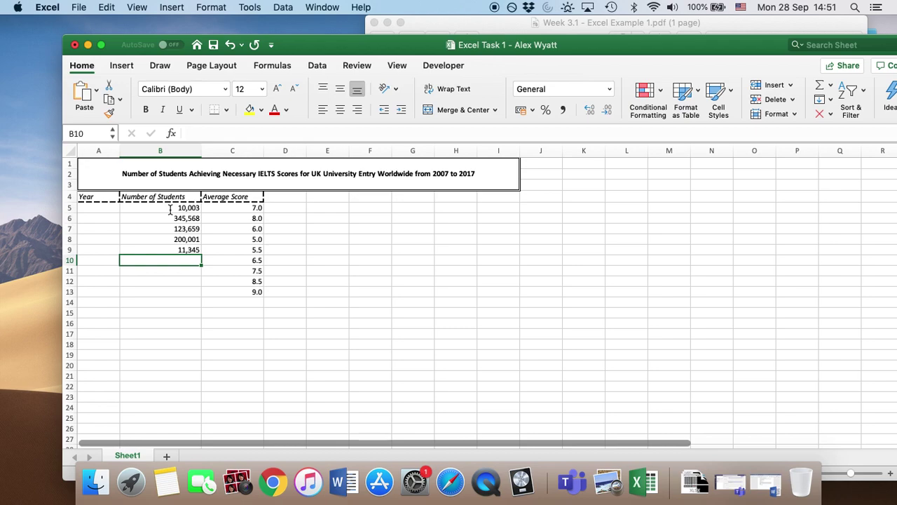
Step: Enter student counts 89,900, 56,888, 456,568 and 345,890 in B10:B13
{"action": "type", "text": "89,90"}
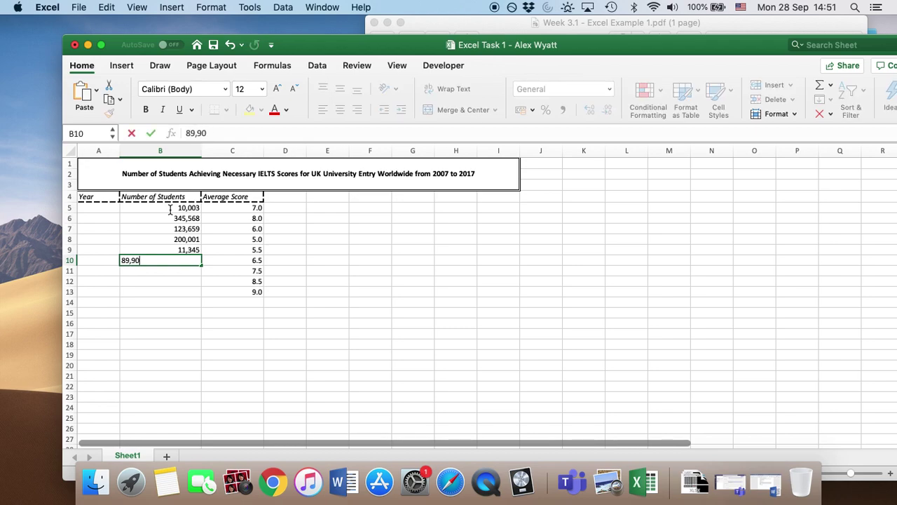
{"action": "type", "text": "0"}
{"action": "key", "text": "Return"}
{"action": "type", "text": "5"}
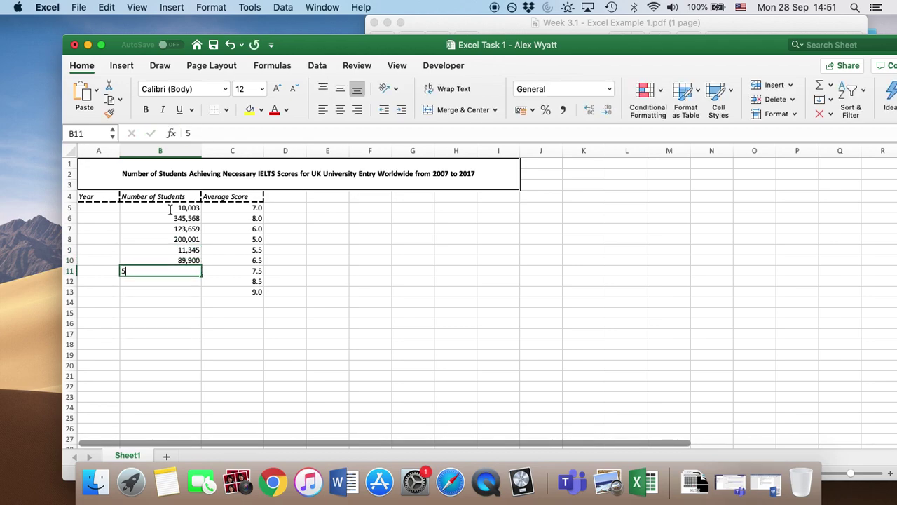
{"action": "type", "text": "6,888"}
{"action": "key", "text": "Return"}
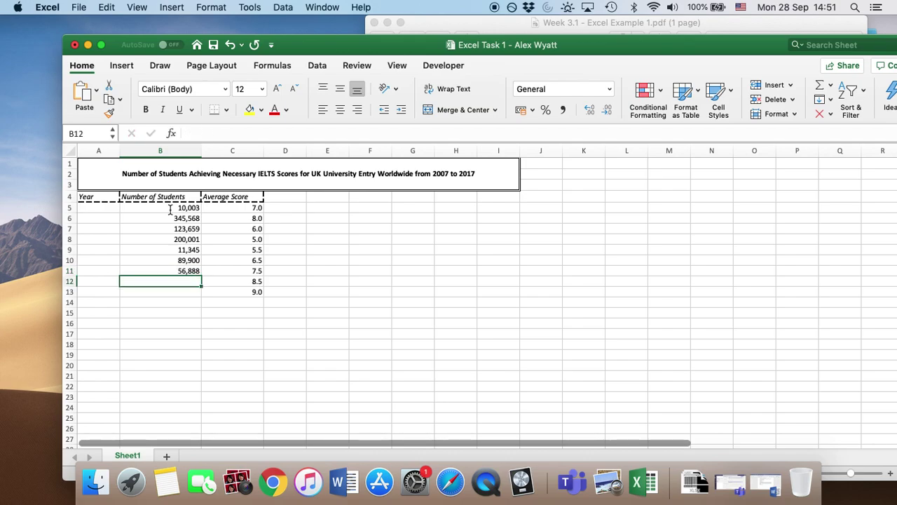
{"action": "type", "text": "456"}
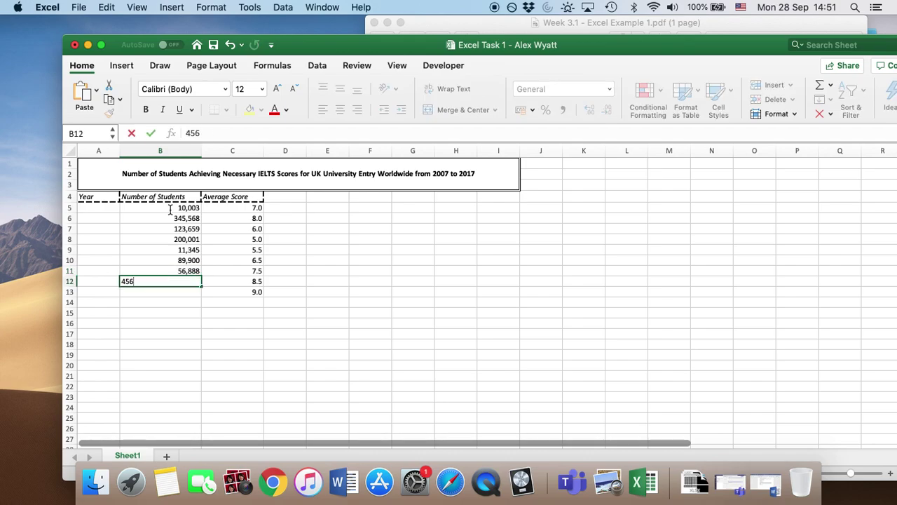
{"action": "type", "text": ",568"}
{"action": "key", "text": "Return"}
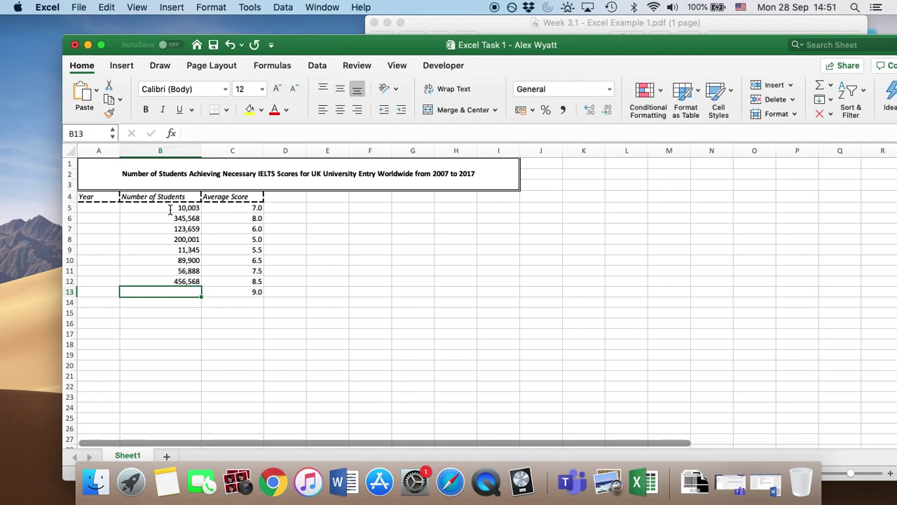
{"action": "type", "text": "345,890"}
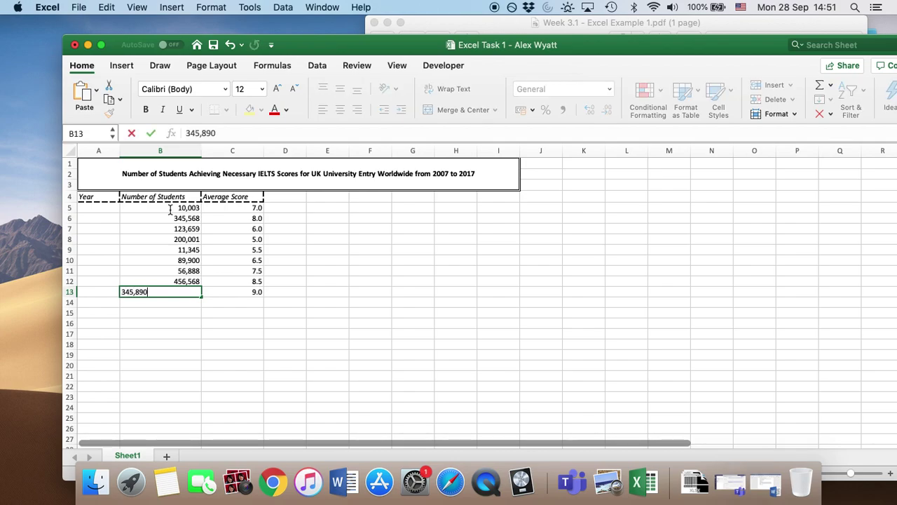
{"action": "key", "text": "Return"}
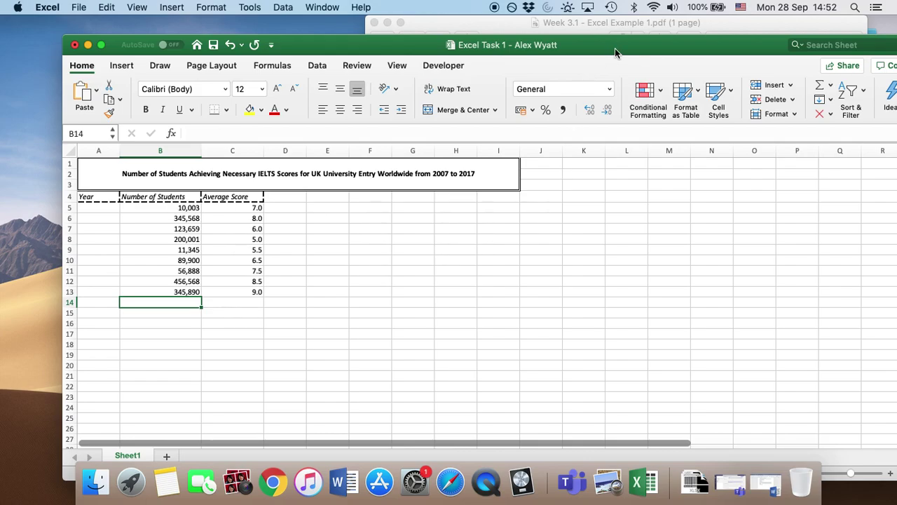
{"action": "left_click_drag", "start_coordinate": [617, 49], "coordinate": [604, 35]}
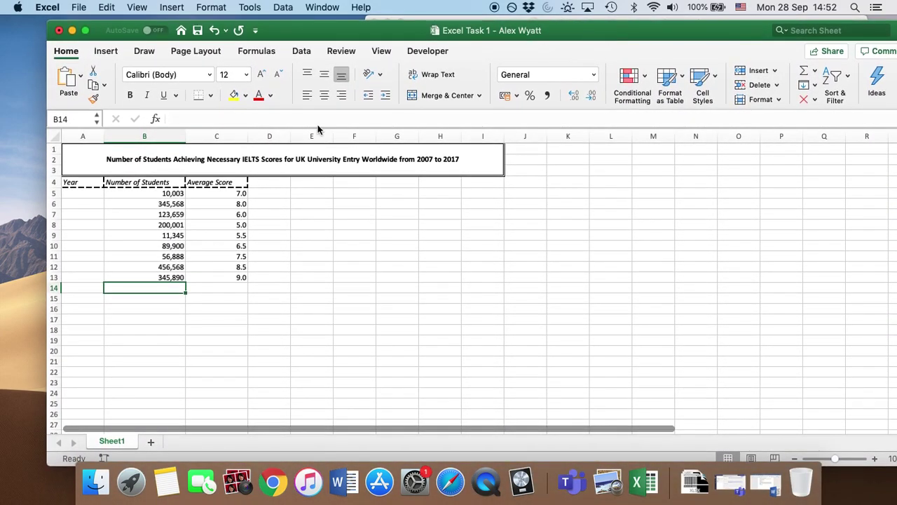
Step: Centre the student counts and average scores in the table rows 5 to 13
{"action": "left_click", "coordinate": [215, 195]}
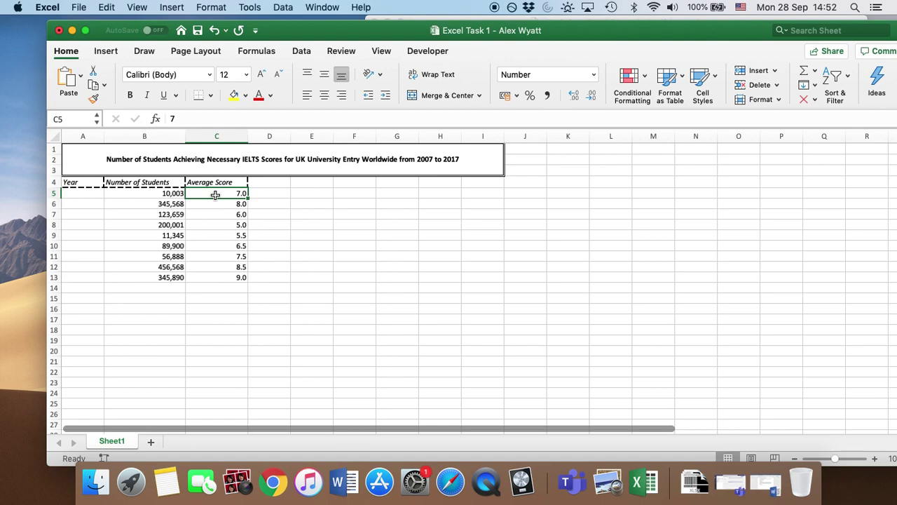
{"action": "key", "text": "shift+Left"}
{"action": "key", "text": "shift+Left"}
{"action": "key", "text": "shift+Down"}
{"action": "key", "text": "shift+Down"}
{"action": "key", "text": "shift+Down"}
{"action": "key", "text": "shift+Down"}
{"action": "key", "text": "shift+Down"}
{"action": "key", "text": "shift+Down"}
{"action": "key", "text": "shift+Down"}
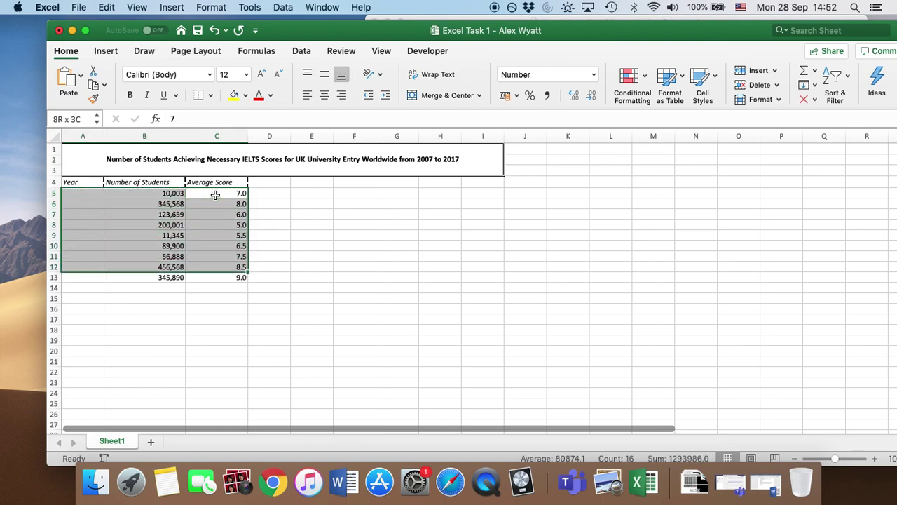
{"action": "key", "text": "shift+Down"}
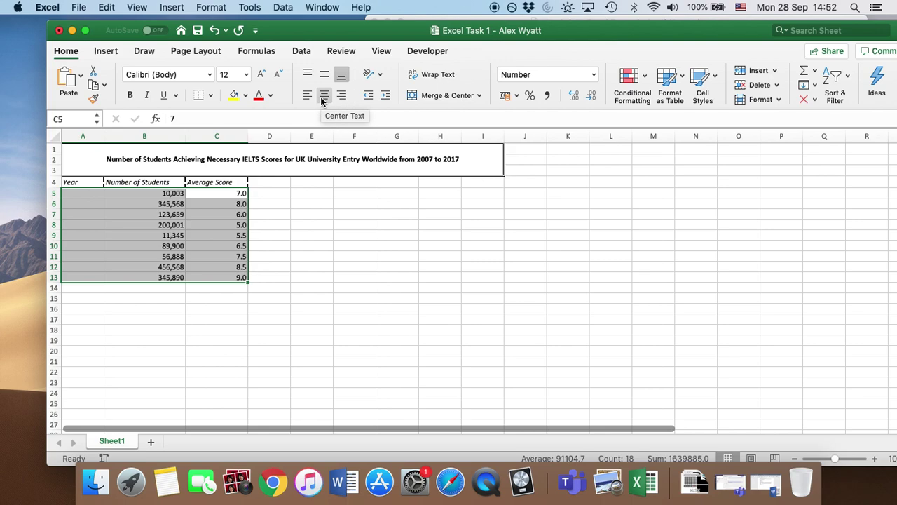
{"action": "left_click", "coordinate": [323, 96]}
{"action": "left_click", "coordinate": [292, 257]}
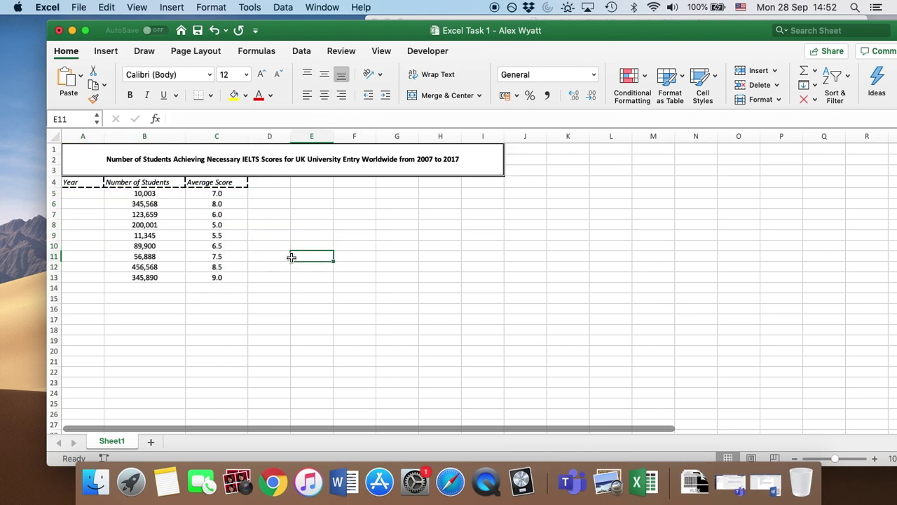
{"action": "left_click", "coordinate": [80, 193]}
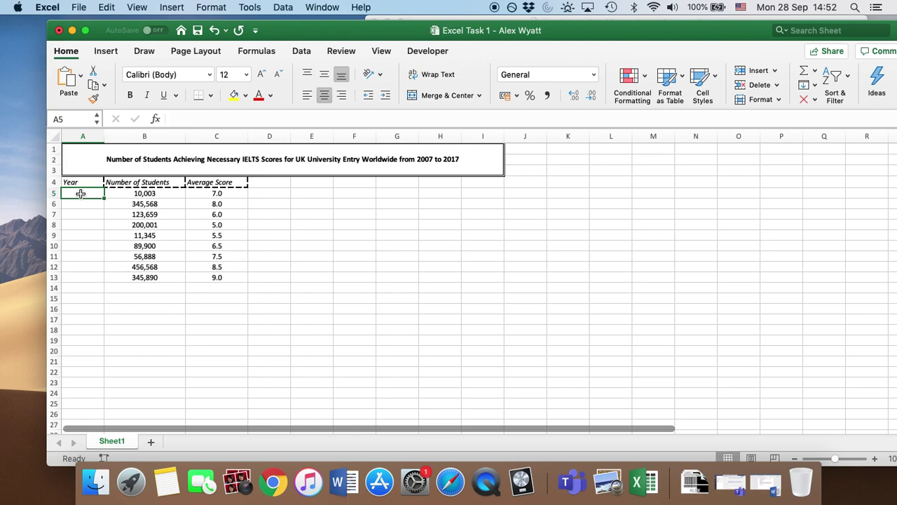
Step: Enter the date 01/03/2007 in A5 and compare it with the reference PDF
{"action": "type", "text": "2007"}
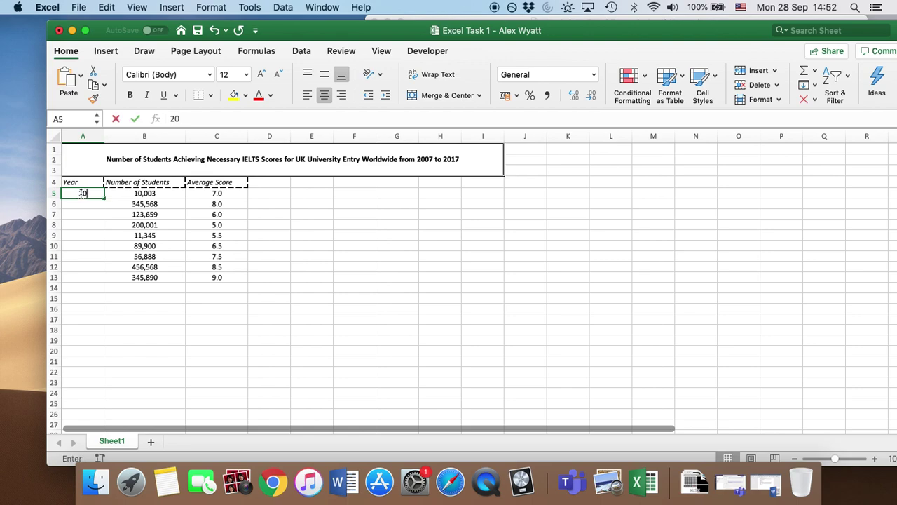
{"action": "key", "text": "BackSpace"}
{"action": "key", "text": "BackSpace"}
{"action": "key", "text": "BackSpace"}
{"action": "key", "text": "BackSpace"}
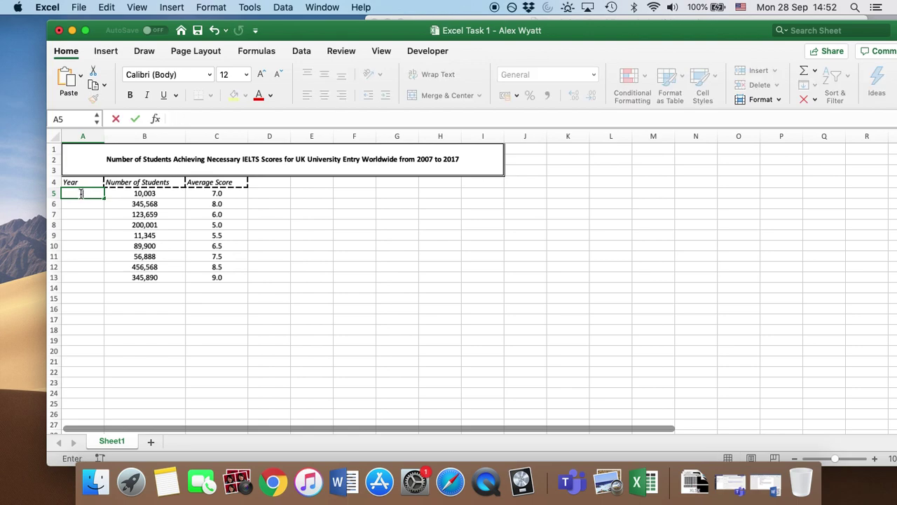
{"action": "type", "text": "01/03/2007"}
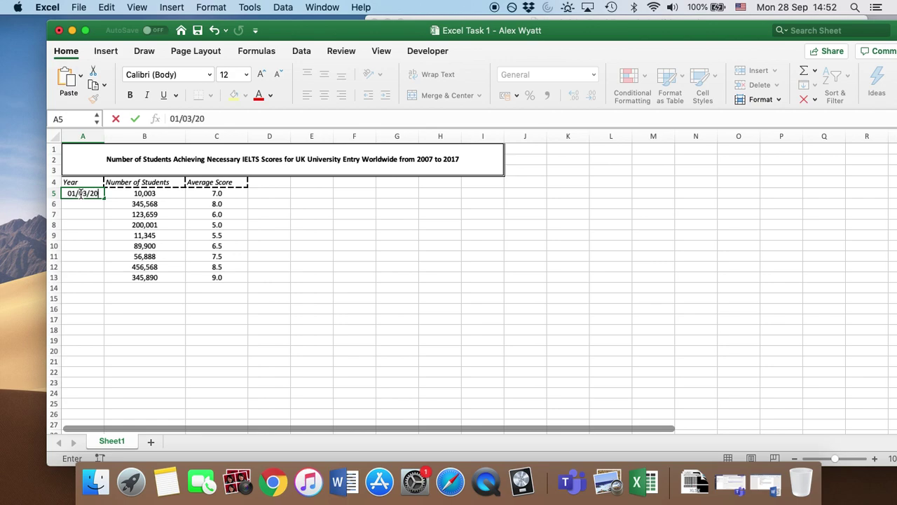
{"action": "left_click", "coordinate": [88, 276]}
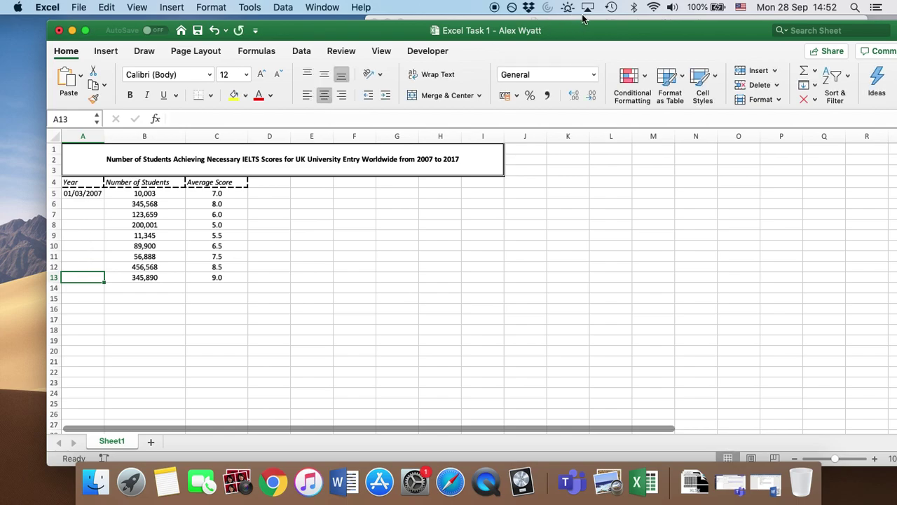
{"action": "left_click_drag", "start_coordinate": [603, 22], "coordinate": [603, 31]}
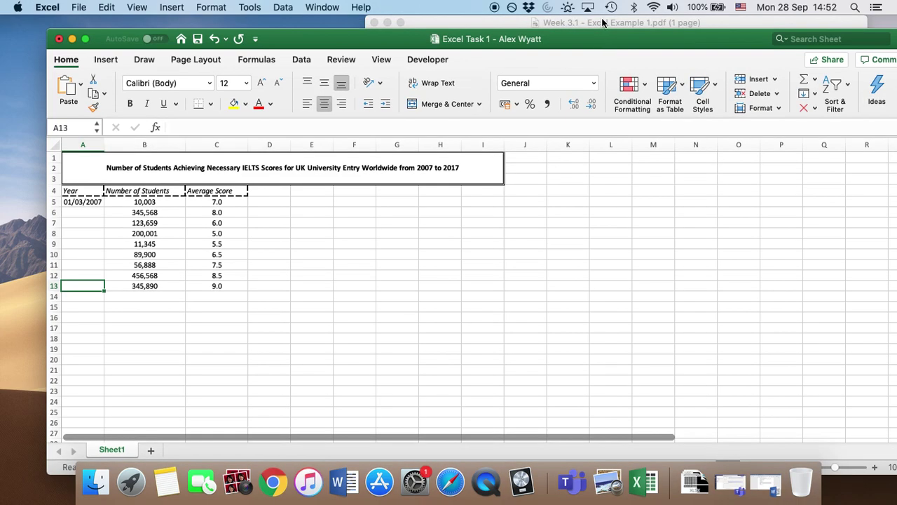
{"action": "left_click", "coordinate": [603, 21]}
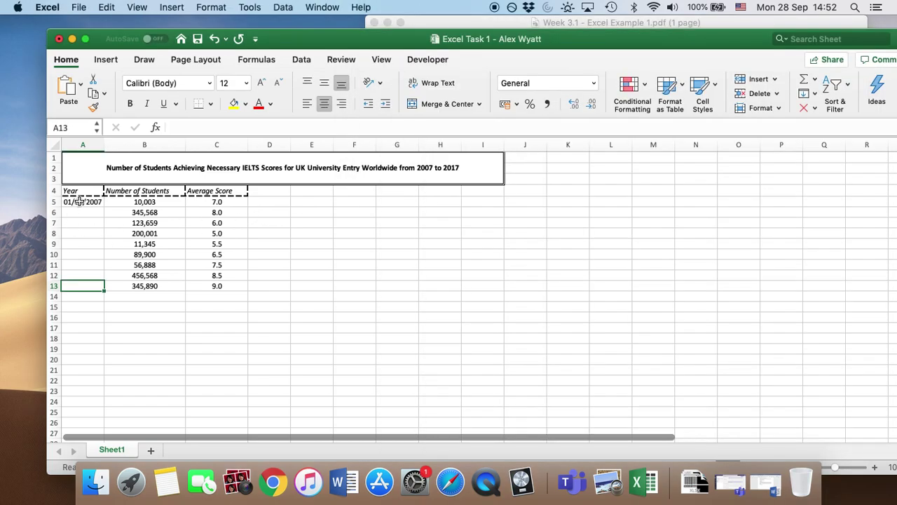
{"action": "left_click", "coordinate": [74, 228]}
{"action": "left_click", "coordinate": [80, 201]}
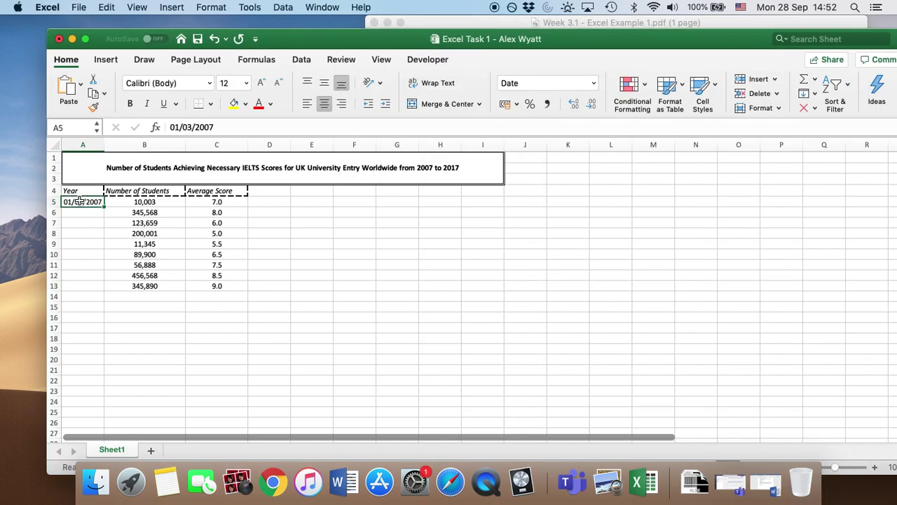
{"action": "right_click", "coordinate": [79, 201]}
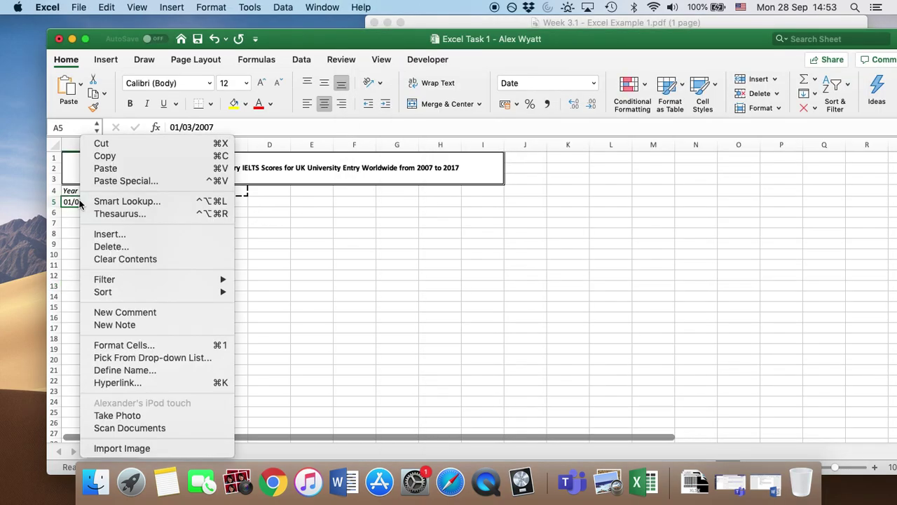
Step: Give A5 the custom format yyyy so it shows 2007, then fill it down to A13
{"action": "left_click", "coordinate": [164, 345]}
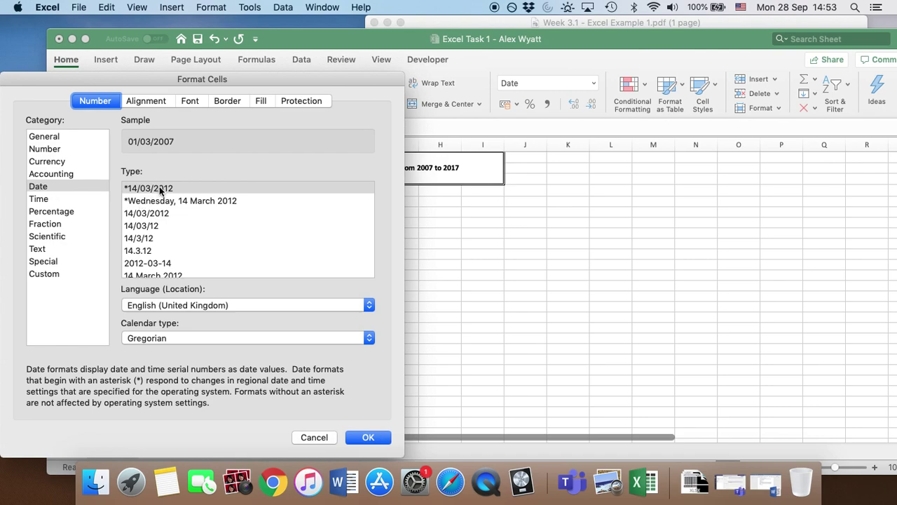
{"action": "left_click", "coordinate": [188, 188]}
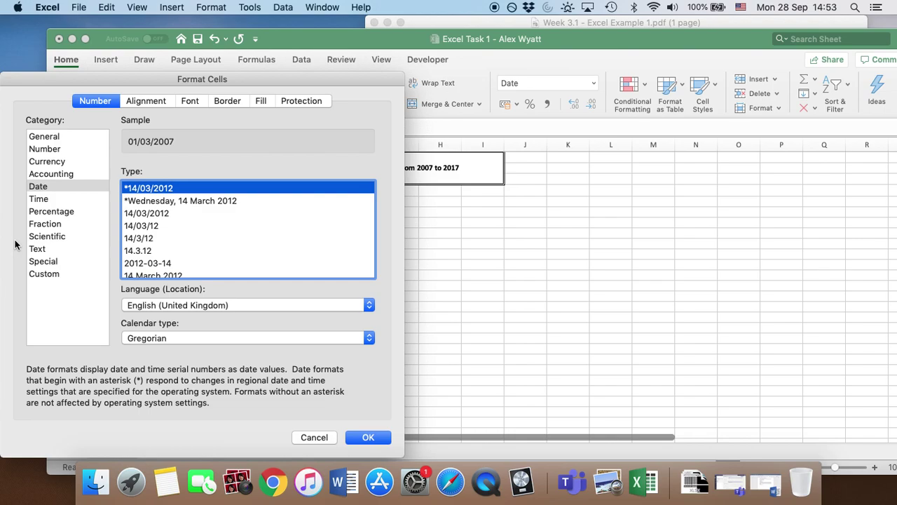
{"action": "left_click", "coordinate": [43, 274]}
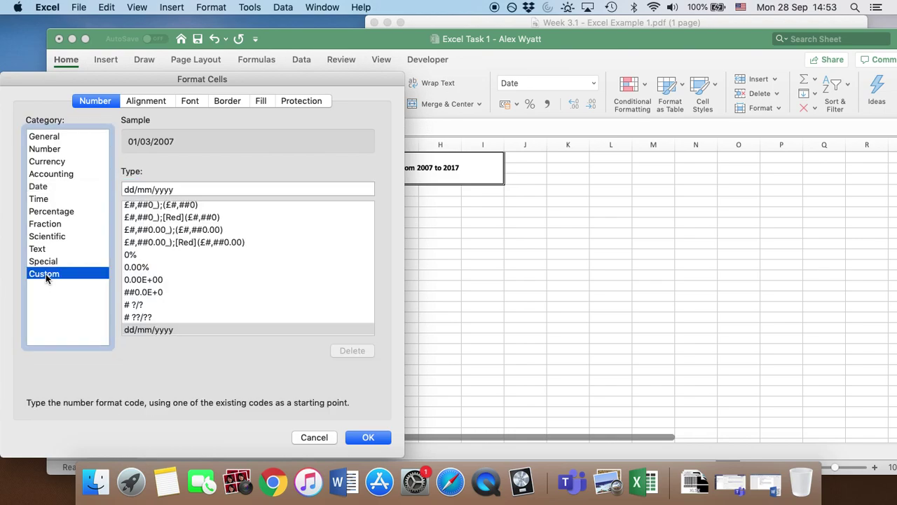
{"action": "left_click", "coordinate": [189, 188]}
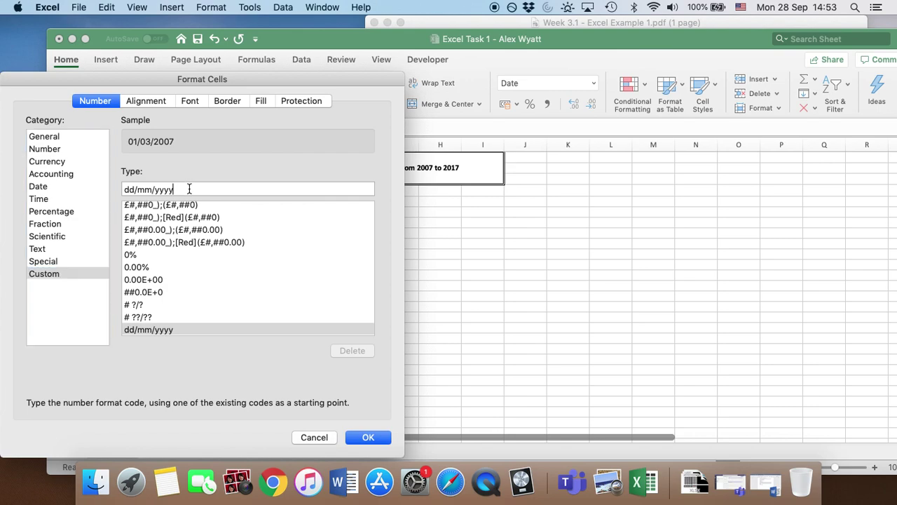
{"action": "left_click_drag", "start_coordinate": [189, 188], "coordinate": [111, 185]}
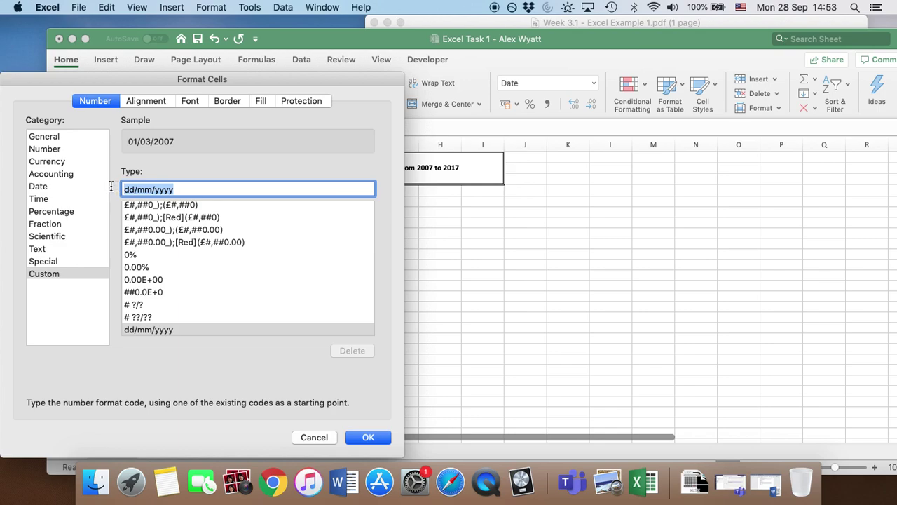
{"action": "type", "text": "yyyy"}
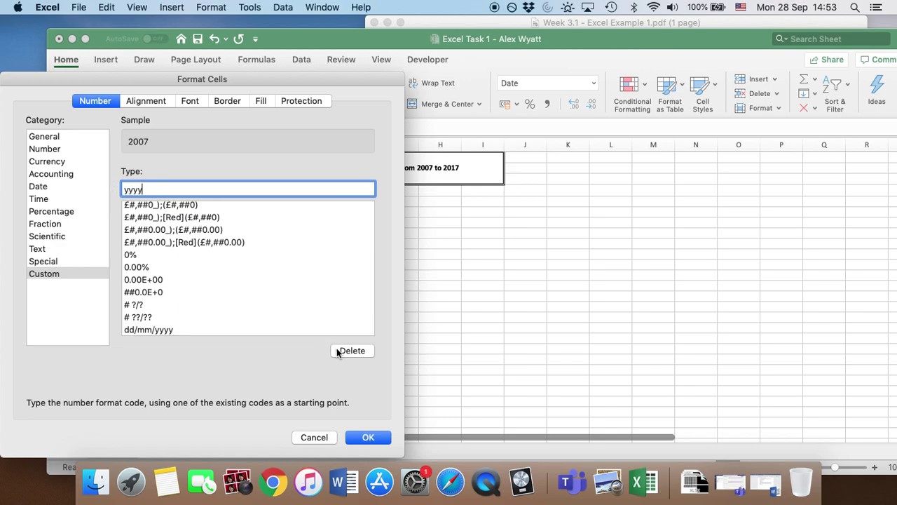
{"action": "left_click", "coordinate": [370, 438]}
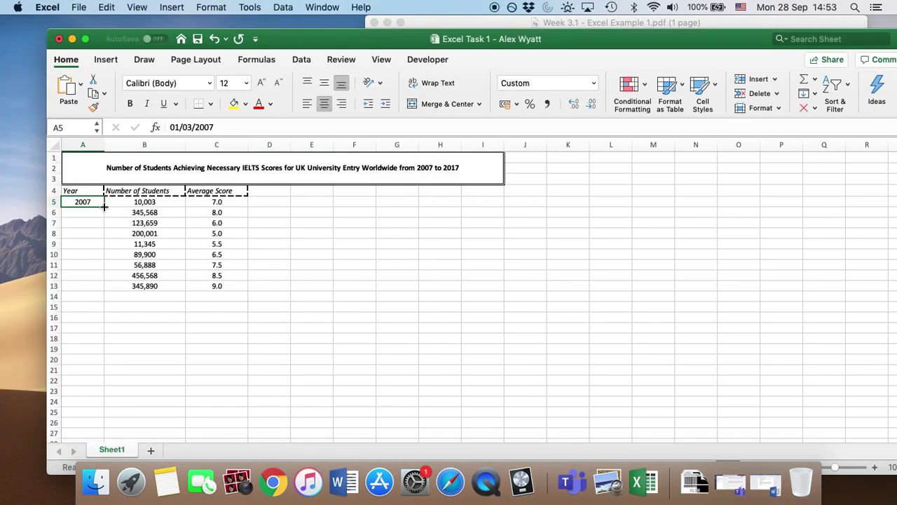
{"action": "left_click_drag", "start_coordinate": [104, 206], "coordinate": [104, 290]}
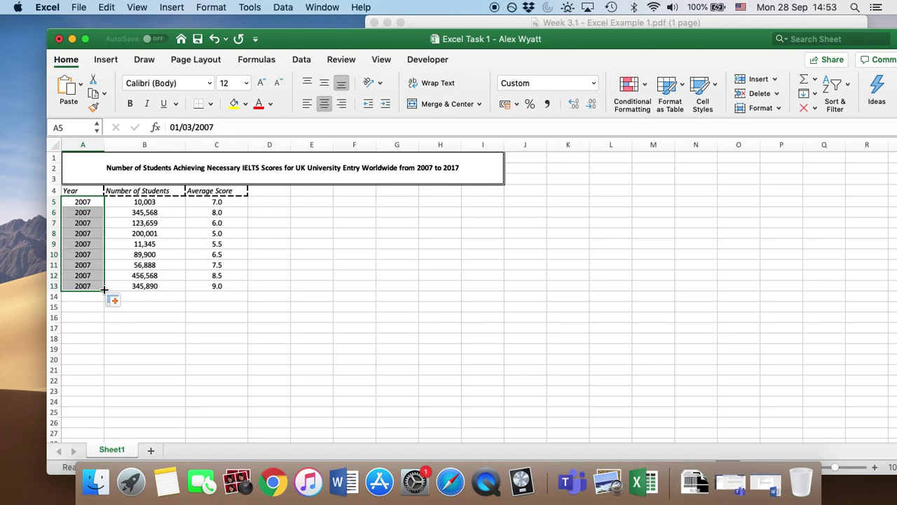
Step: Undo the fill-down and enter 01/03/2008, 02/03/2009 and 01/03/2010 in A6:A8
{"action": "key", "text": "super+z"}
{"action": "left_click", "coordinate": [90, 211]}
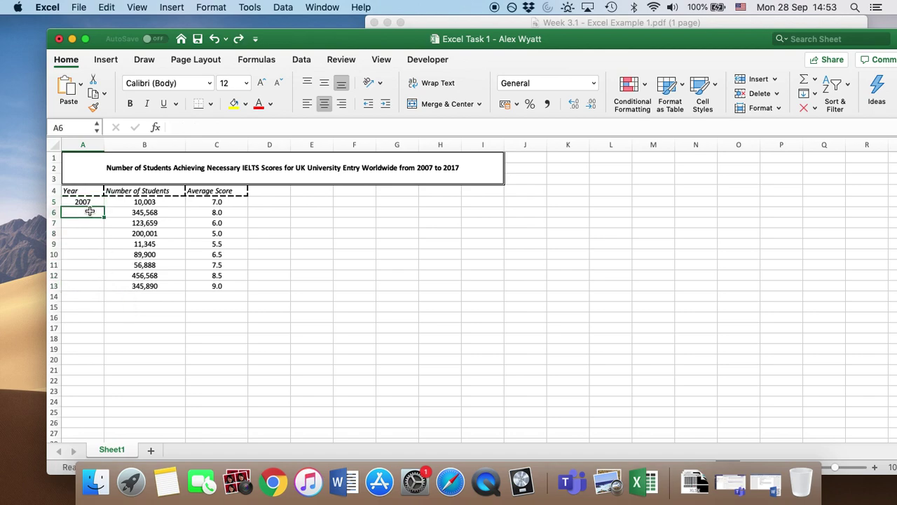
{"action": "type", "text": "/3"}
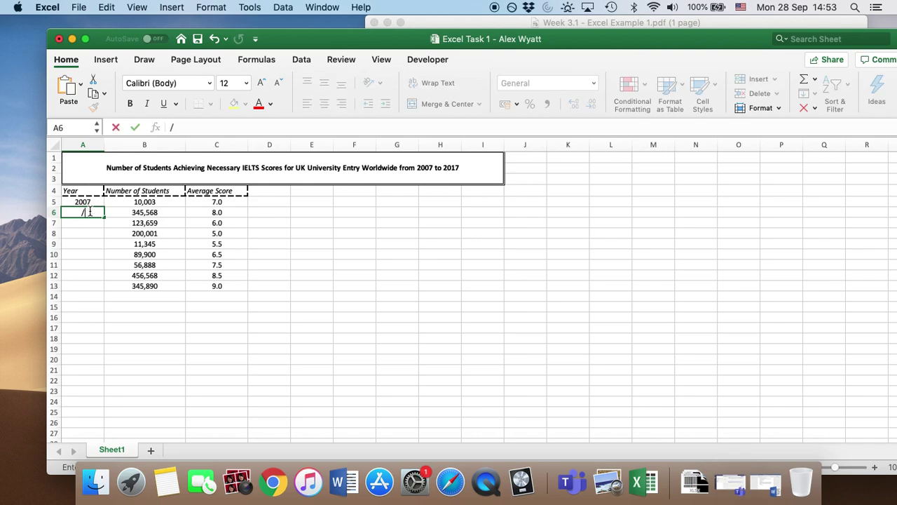
{"action": "key", "text": "BackSpace"}
{"action": "key", "text": "BackSpace"}
{"action": "type", "text": "01/03/2008"}
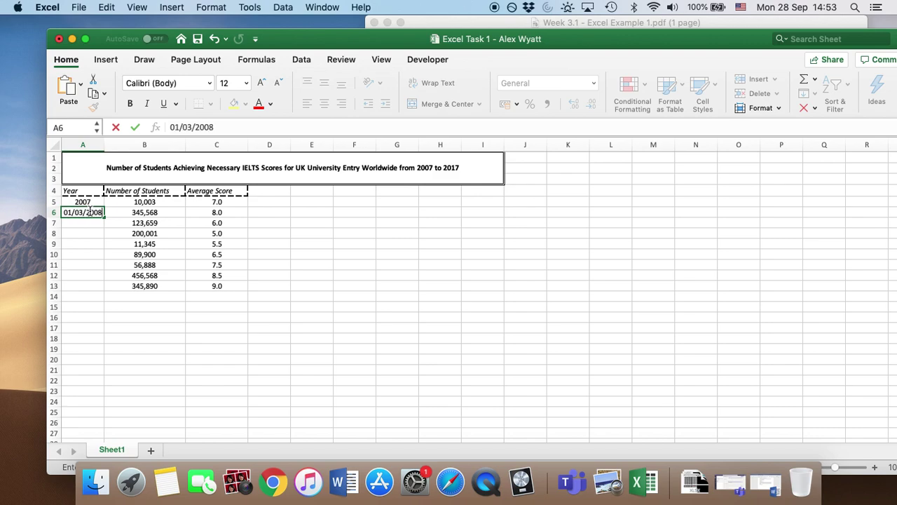
{"action": "key", "text": "Return"}
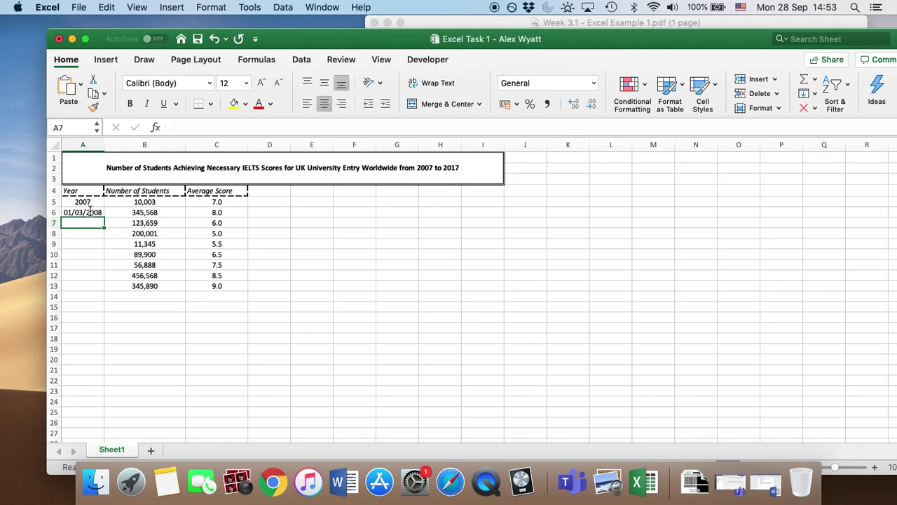
{"action": "type", "text": "02/03/2"}
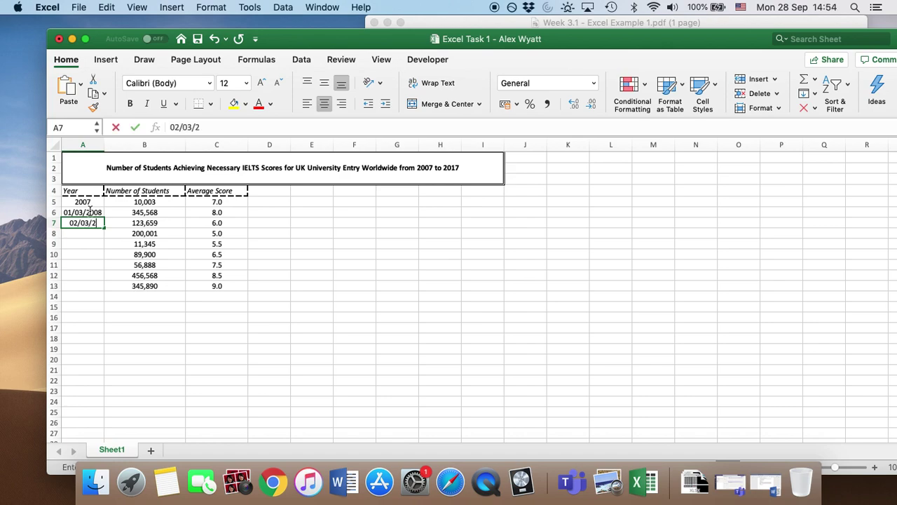
{"action": "type", "text": "009"}
{"action": "key", "text": "Return"}
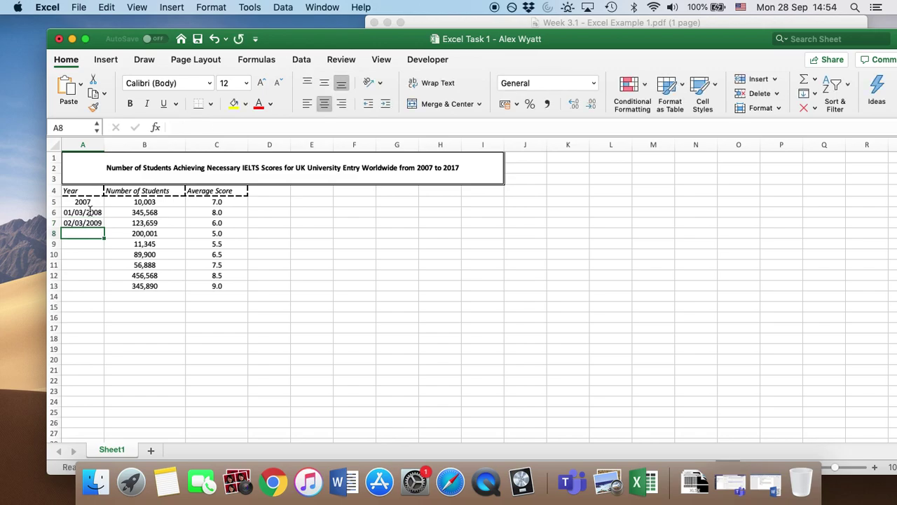
{"action": "type", "text": "01/03/2010"}
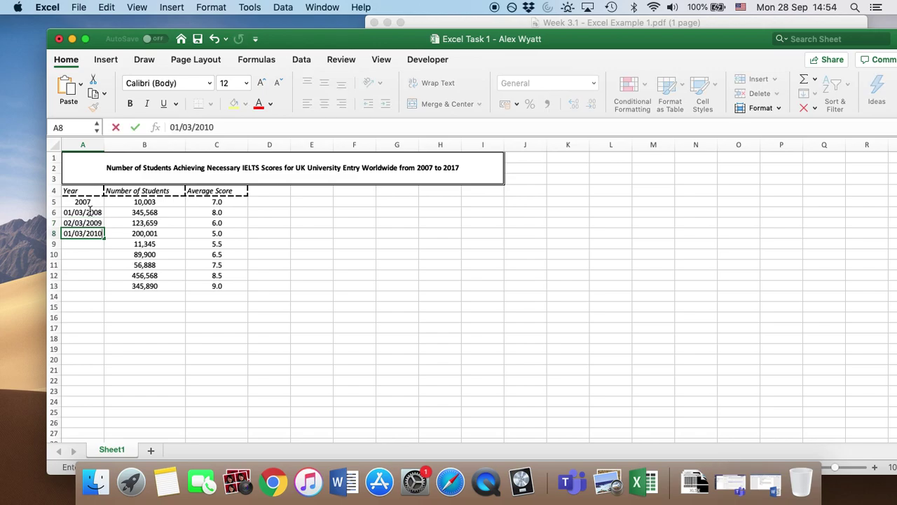
{"action": "key", "text": "Return"}
Step: Enter the dates 01/03/2011 through 01/03/2015 in A9:A13
{"action": "type", "text": "01/03"}
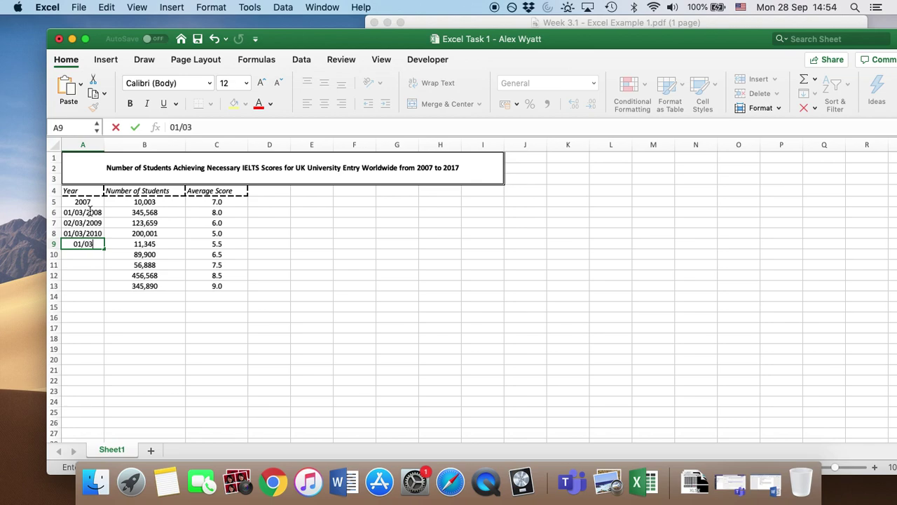
{"action": "type", "text": "/2011"}
{"action": "key", "text": "Return"}
{"action": "type", "text": "01/03/"}
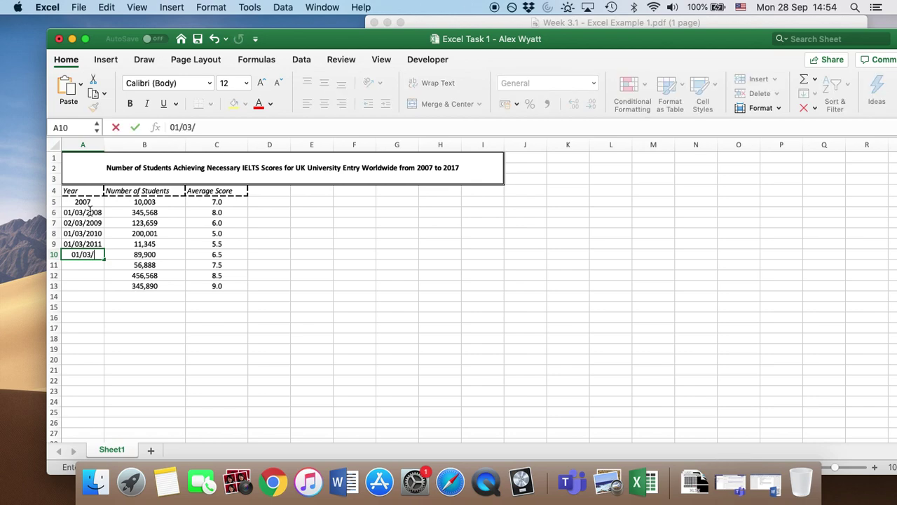
{"action": "type", "text": "2012"}
{"action": "key", "text": "Return"}
{"action": "type", "text": "01"}
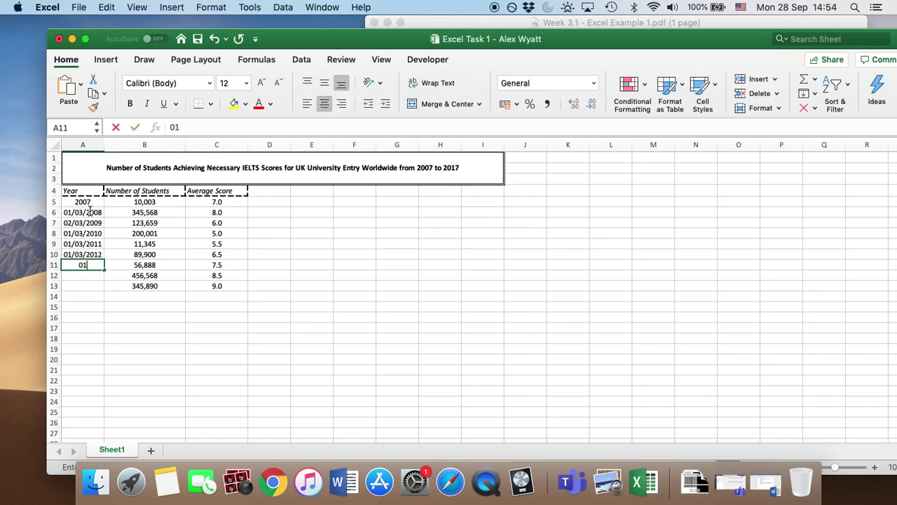
{"action": "type", "text": "/03/20"}
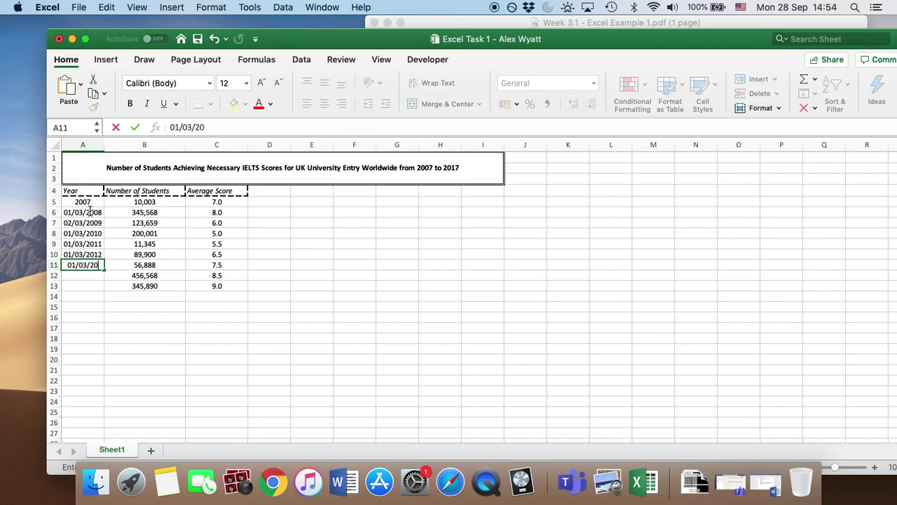
{"action": "type", "text": "13"}
{"action": "key", "text": "Return"}
{"action": "type", "text": "01"}
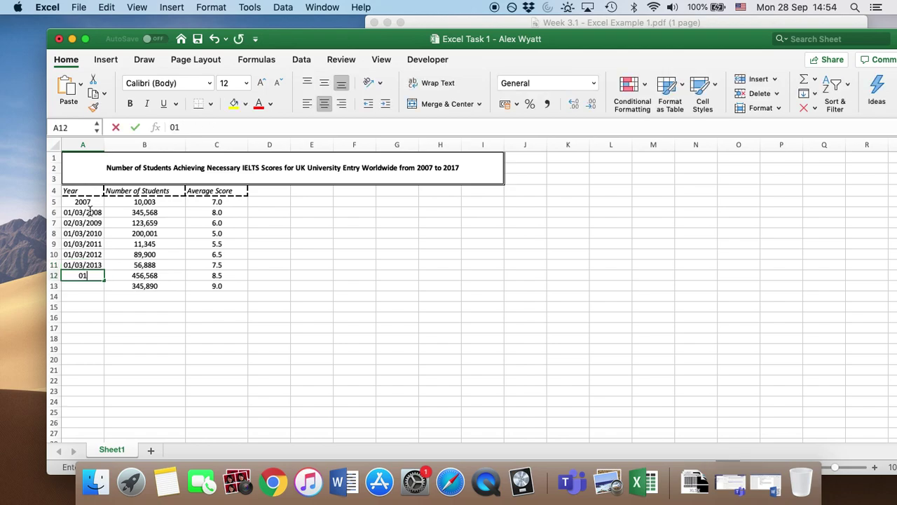
{"action": "type", "text": "/03/201"}
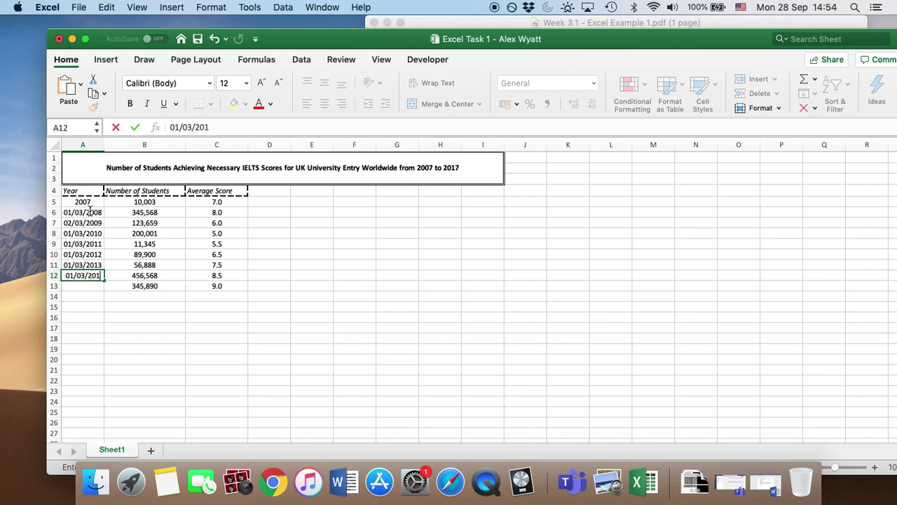
{"action": "type", "text": "4"}
{"action": "key", "text": "Return"}
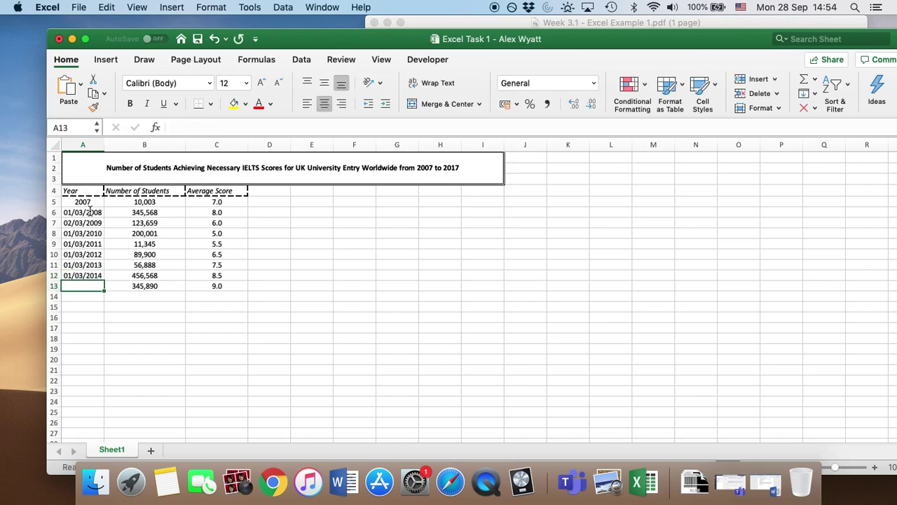
{"action": "type", "text": "01/03/2"}
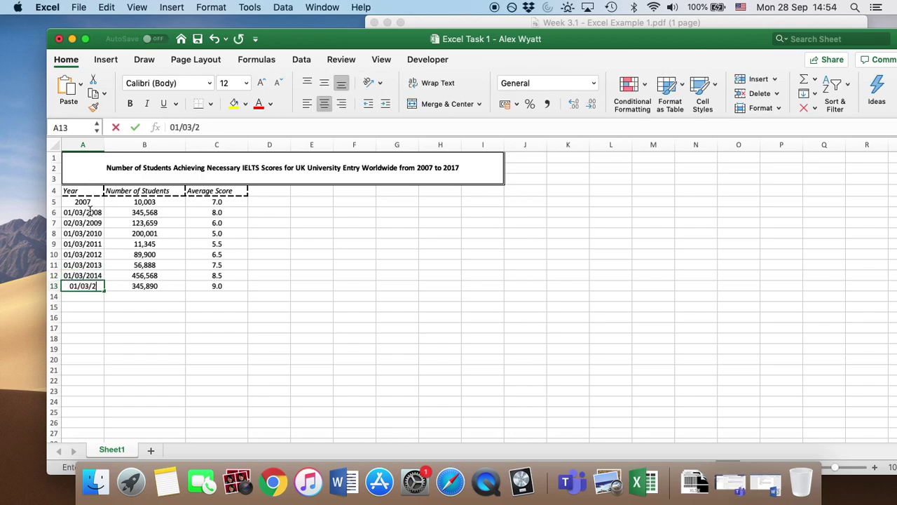
{"action": "type", "text": "015"}
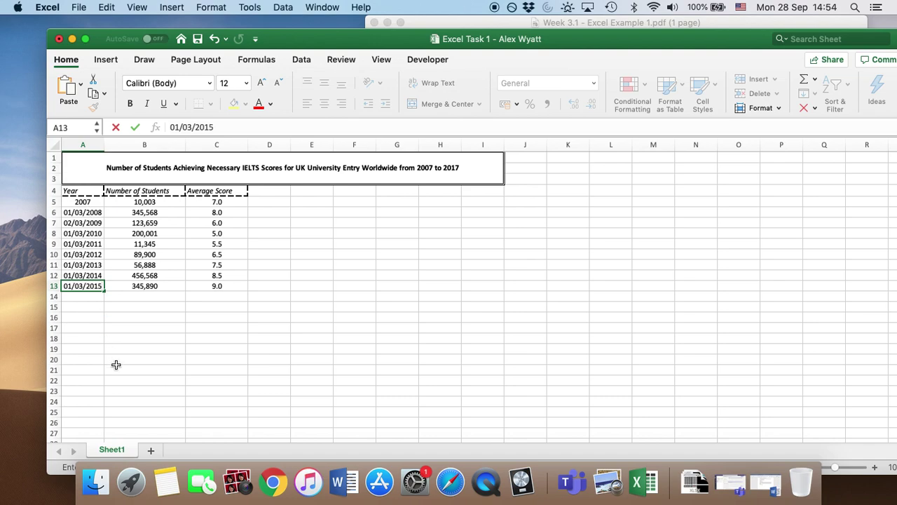
{"action": "left_click", "coordinate": [116, 361]}
{"action": "left_click", "coordinate": [87, 214]}
Step: Apply the custom yyyy format to A6:A13 so they read 2008 through 2015
{"action": "key", "text": "shift+Down"}
{"action": "key", "text": "shift+Down"}
{"action": "key", "text": "shift+Down"}
{"action": "key", "text": "shift+Down"}
{"action": "key", "text": "shift+Down"}
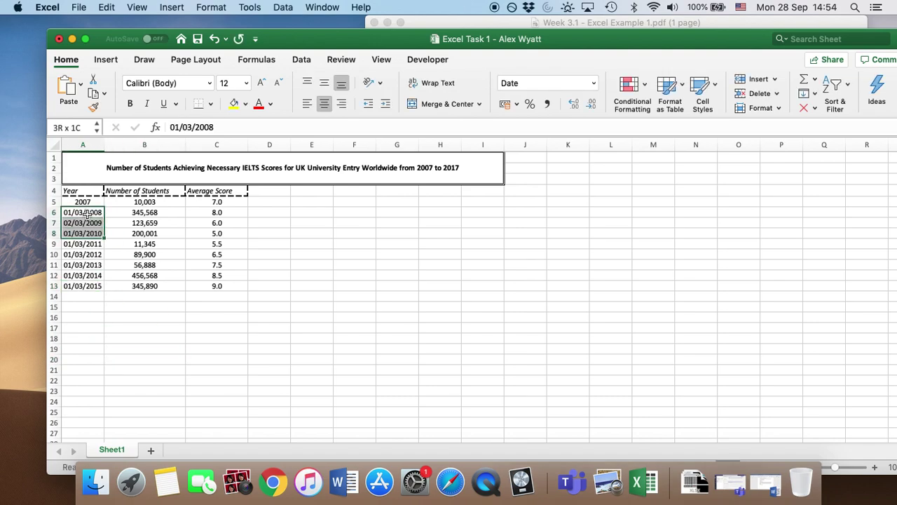
{"action": "key", "text": "shift+Down"}
{"action": "key", "text": "shift+Down"}
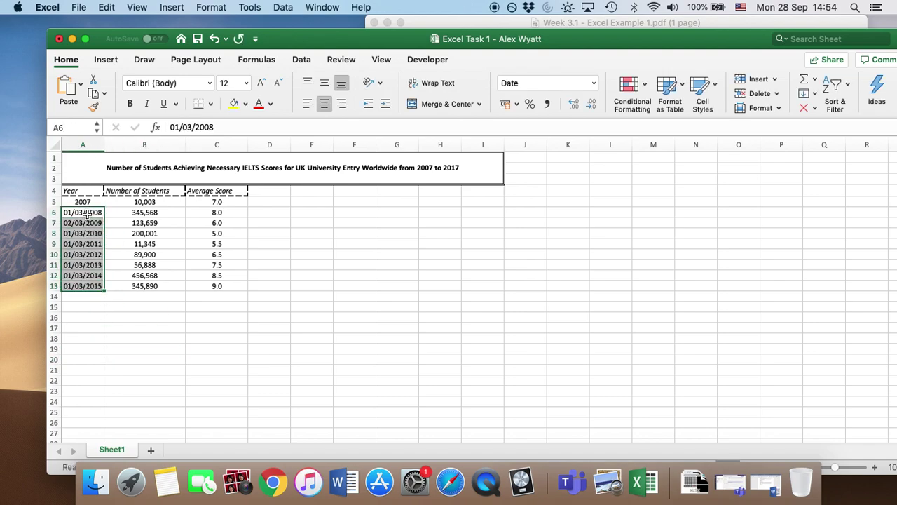
{"action": "right_click", "coordinate": [87, 214]}
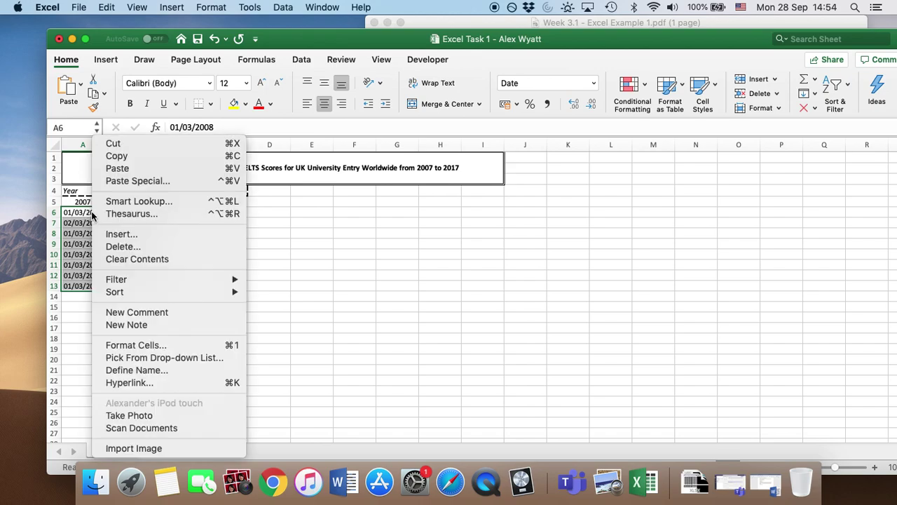
{"action": "left_click", "coordinate": [170, 343]}
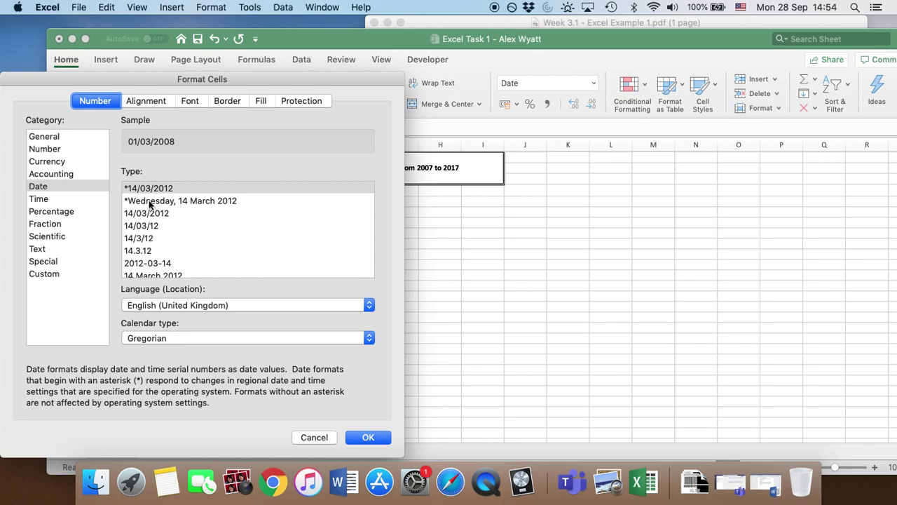
{"action": "left_click", "coordinate": [59, 274]}
{"action": "scroll", "coordinate": [178, 278], "scroll_direction": "down", "scroll_amount": 10}
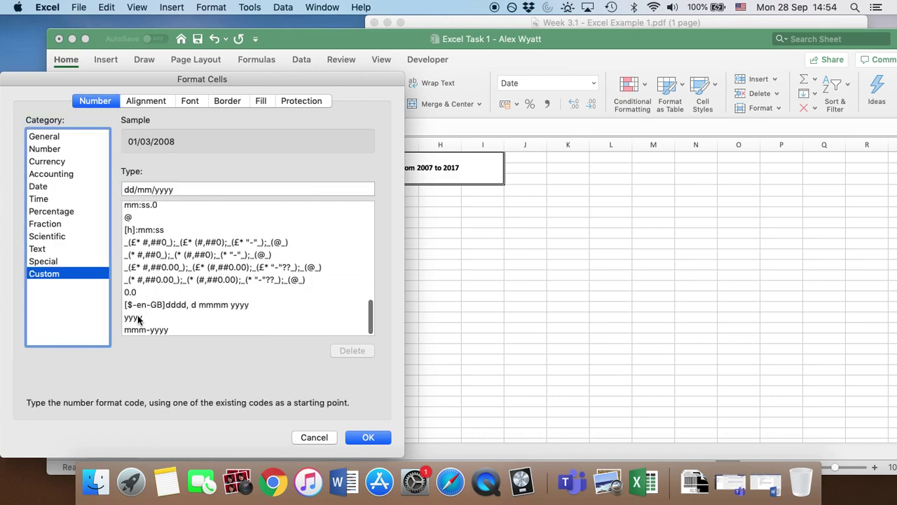
{"action": "left_click", "coordinate": [141, 319]}
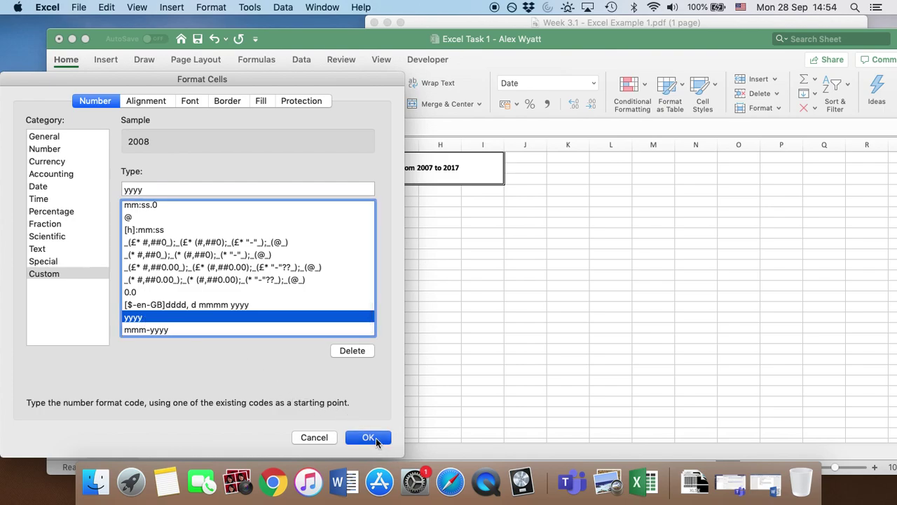
{"action": "left_click", "coordinate": [369, 437]}
{"action": "left_click", "coordinate": [162, 339]}
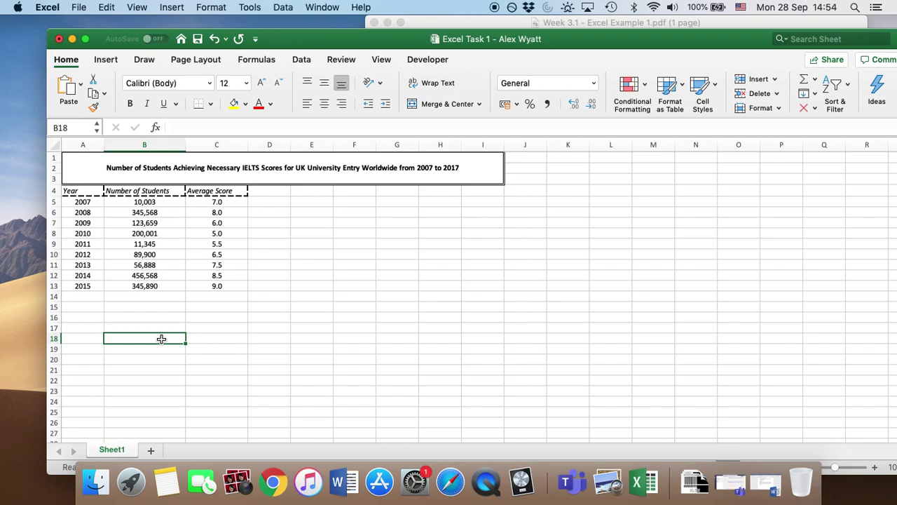
{"action": "left_click_drag", "start_coordinate": [648, 37], "coordinate": [643, 60]}
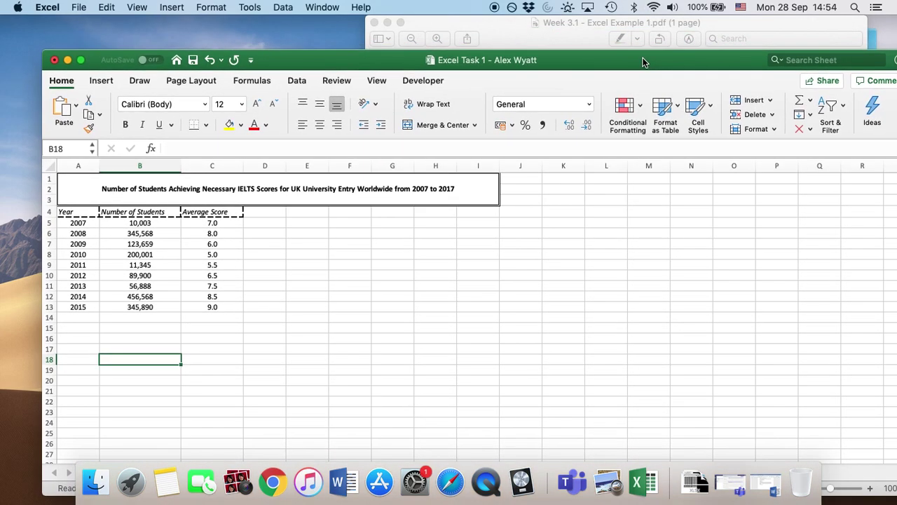
{"action": "left_click", "coordinate": [573, 39]}
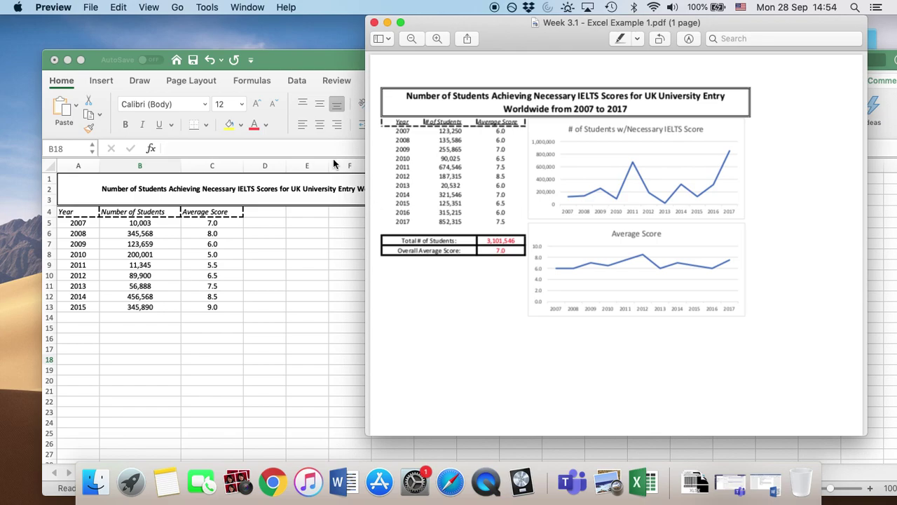
{"action": "left_click", "coordinate": [286, 57]}
{"action": "left_click", "coordinate": [134, 328]}
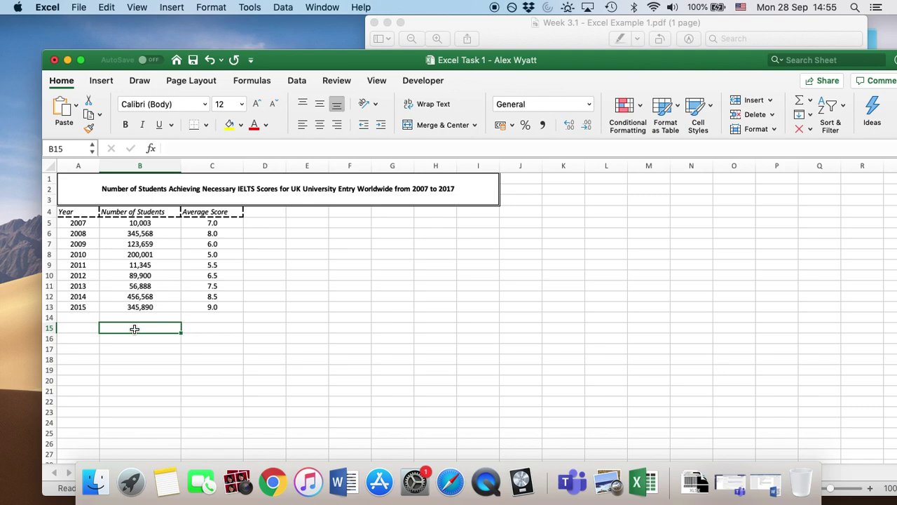
{"action": "key", "text": "shift+Right"}
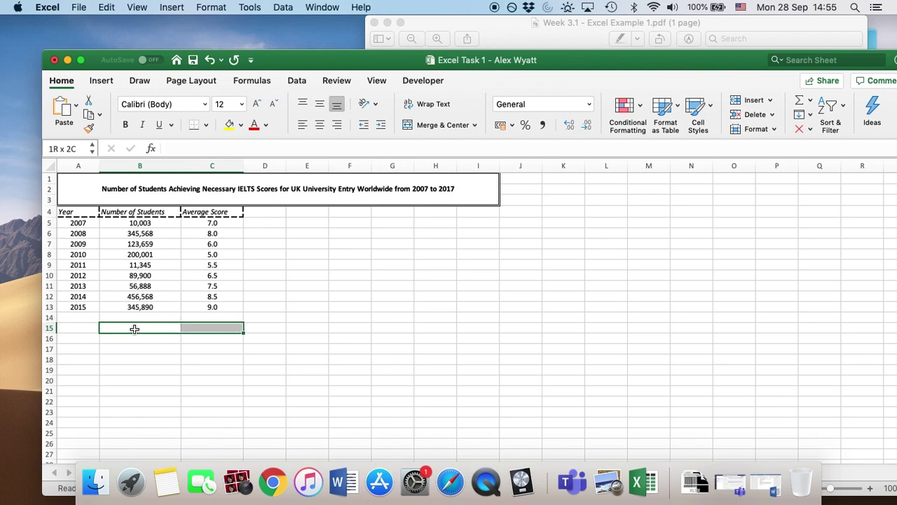
{"action": "key", "text": "shift+Down"}
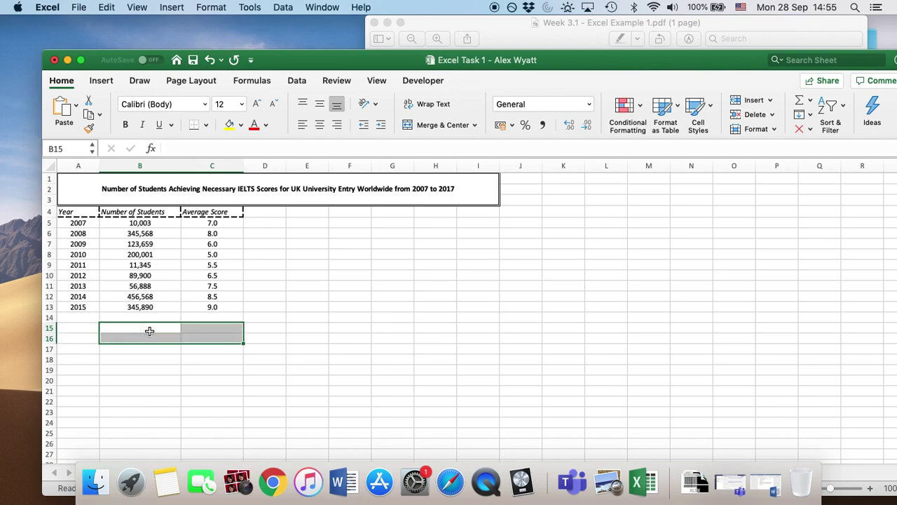
Step: Give B15:C16 thick solid Outline and Inside borders through More Borders
{"action": "left_click", "coordinate": [207, 127]}
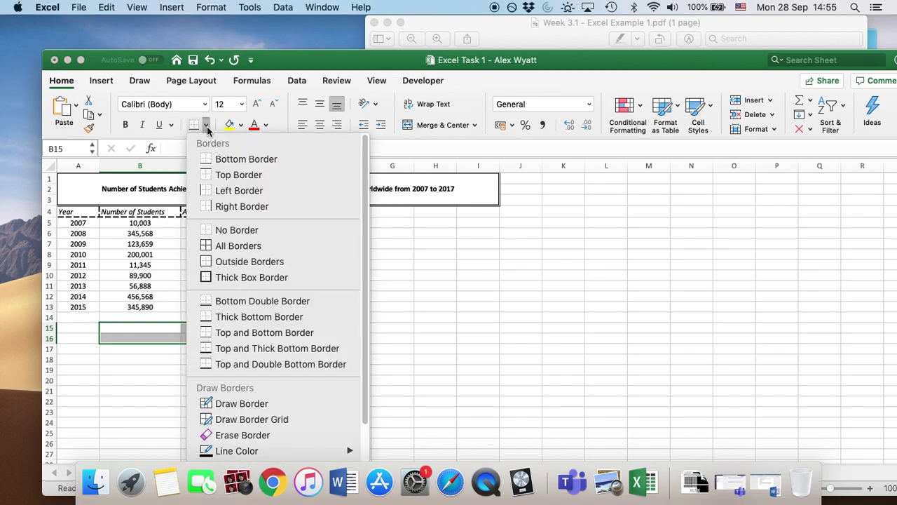
{"action": "scroll", "coordinate": [239, 309], "scroll_direction": "down", "scroll_amount": 3}
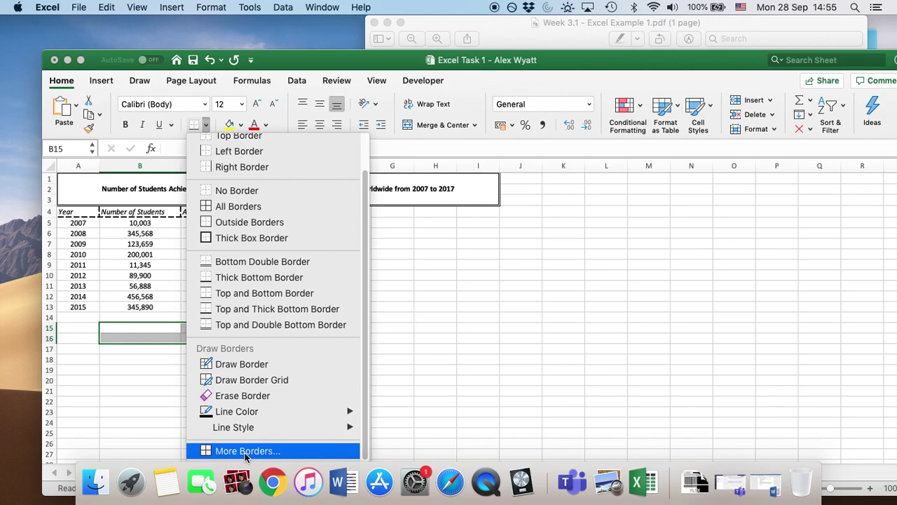
{"action": "left_click", "coordinate": [245, 451]}
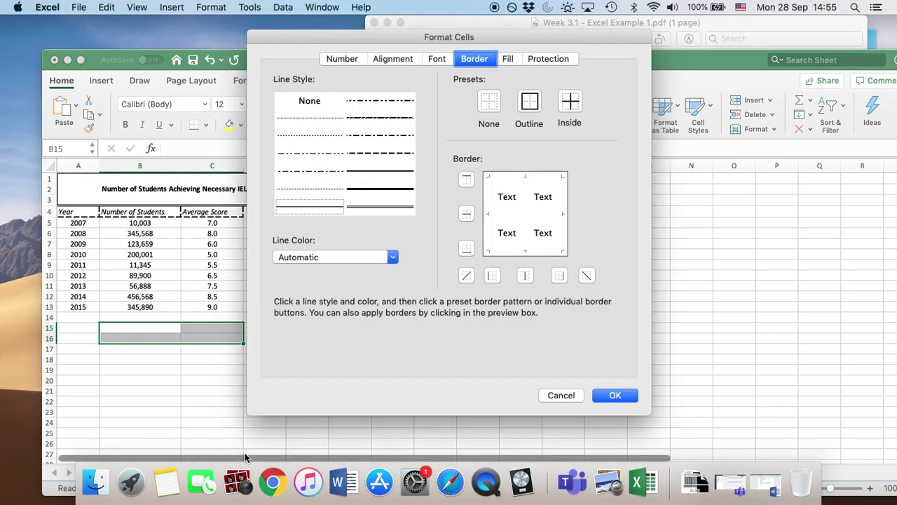
{"action": "left_click", "coordinate": [753, 24]}
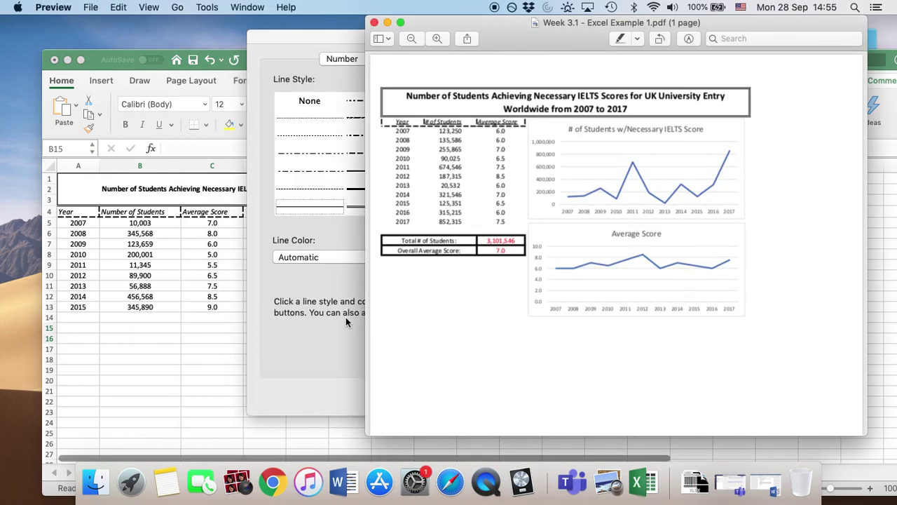
{"action": "left_click", "coordinate": [324, 342]}
{"action": "left_click", "coordinate": [382, 190]}
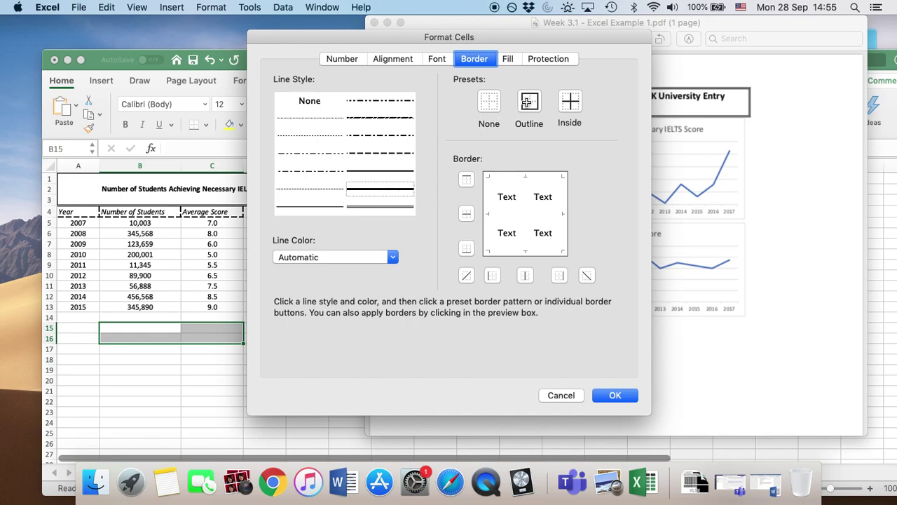
{"action": "left_click", "coordinate": [529, 102]}
{"action": "left_click", "coordinate": [570, 103]}
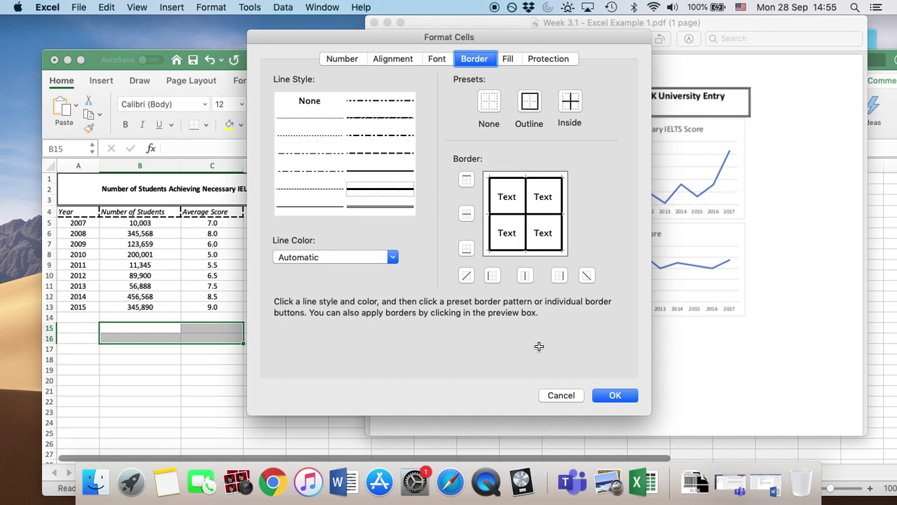
{"action": "left_click", "coordinate": [607, 395]}
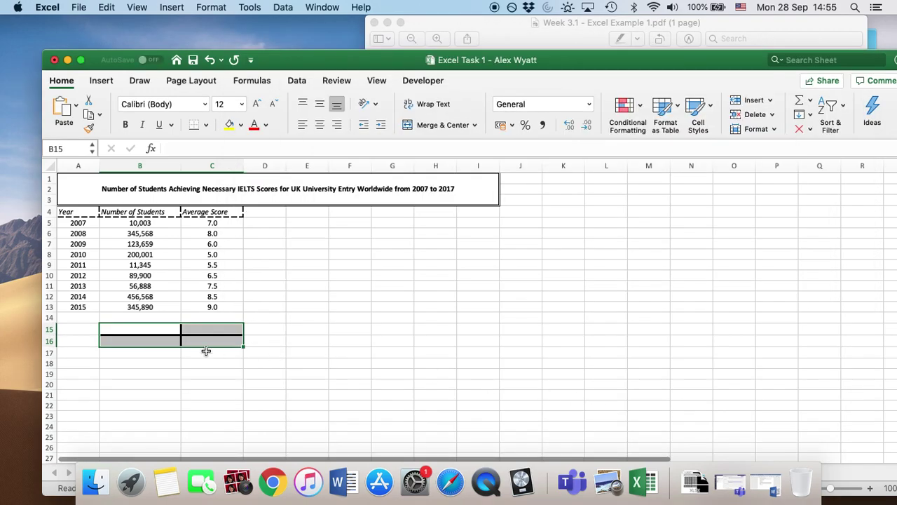
{"action": "left_click", "coordinate": [161, 385]}
{"action": "left_click", "coordinate": [145, 329]}
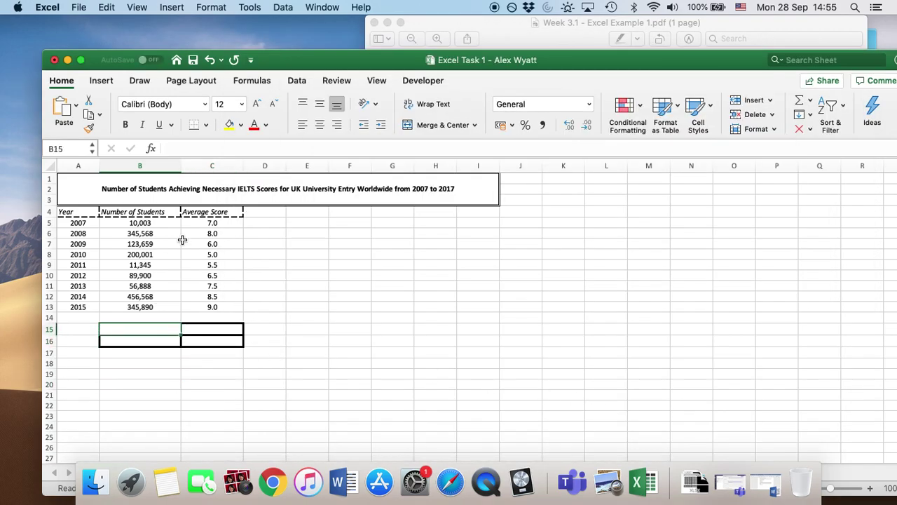
Step: Label B15 'Total # of students' and B16 'Overall Average Score'
{"action": "type", "text": "Total "}
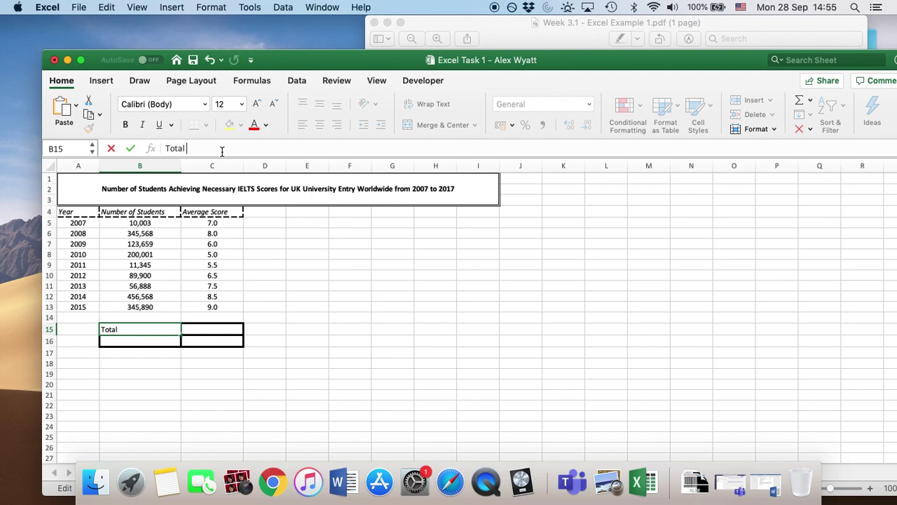
{"action": "type", "text": "# of stu"}
{"action": "type", "text": "dents"}
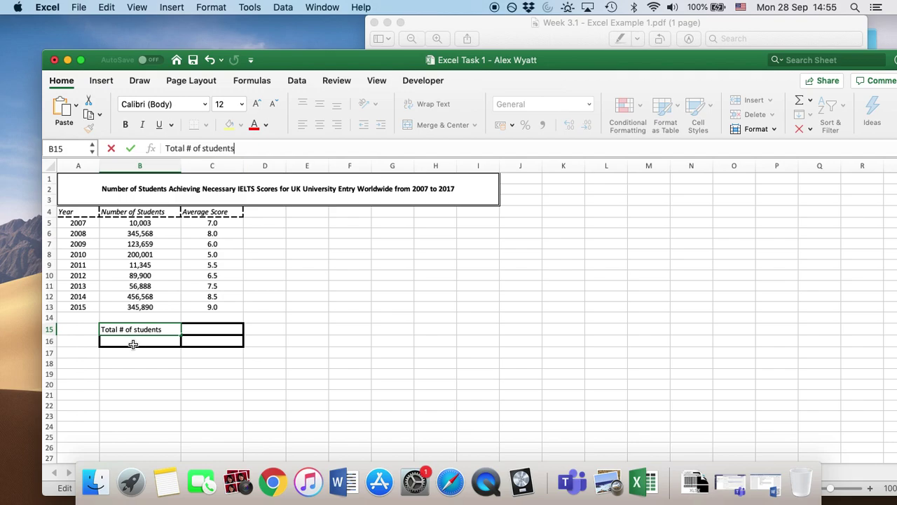
{"action": "left_click", "coordinate": [133, 344]}
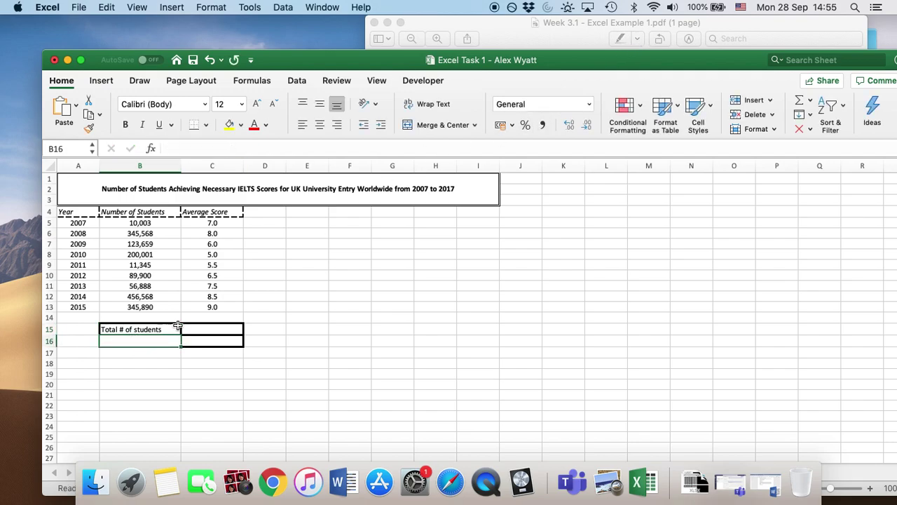
{"action": "left_click", "coordinate": [748, 24]}
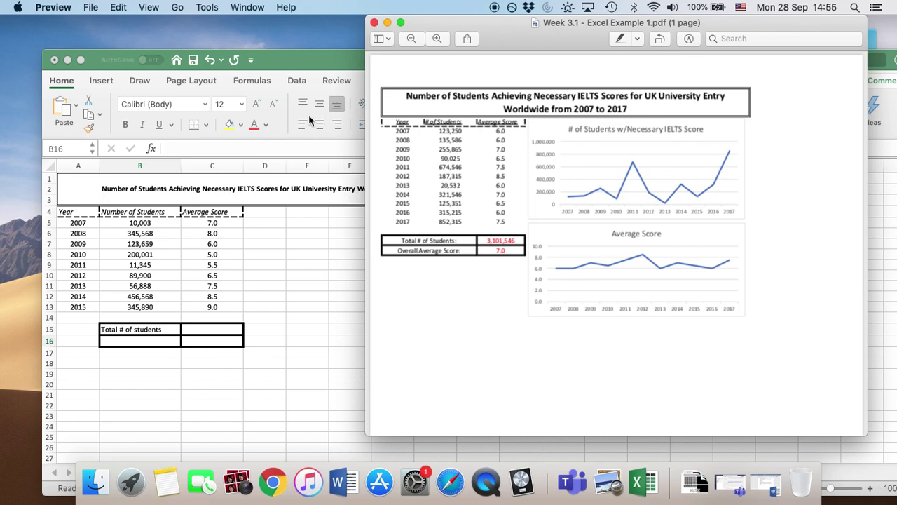
{"action": "left_click", "coordinate": [313, 58]}
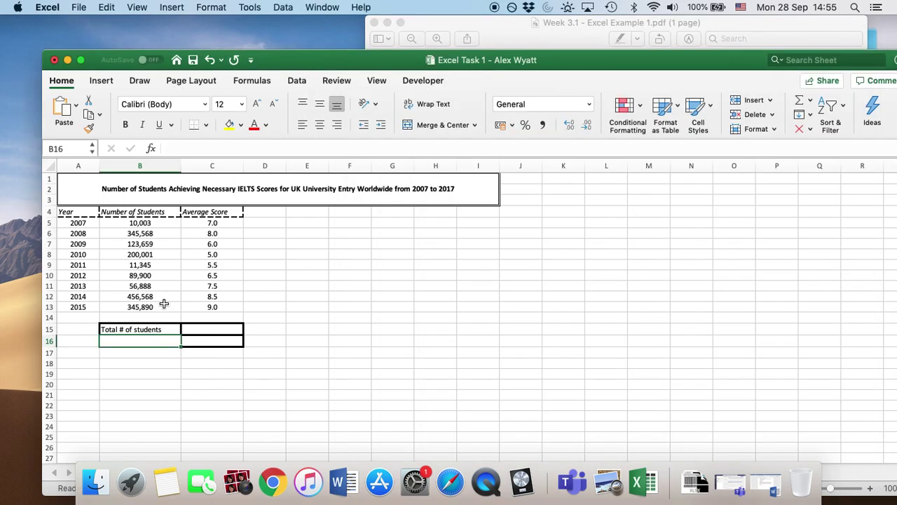
{"action": "type", "text": "Overall Avera"}
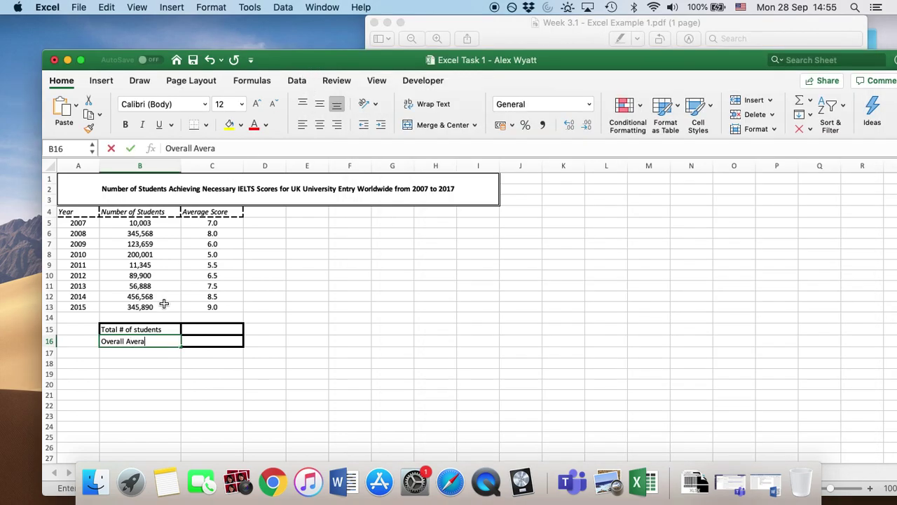
{"action": "type", "text": "ge Scor"}
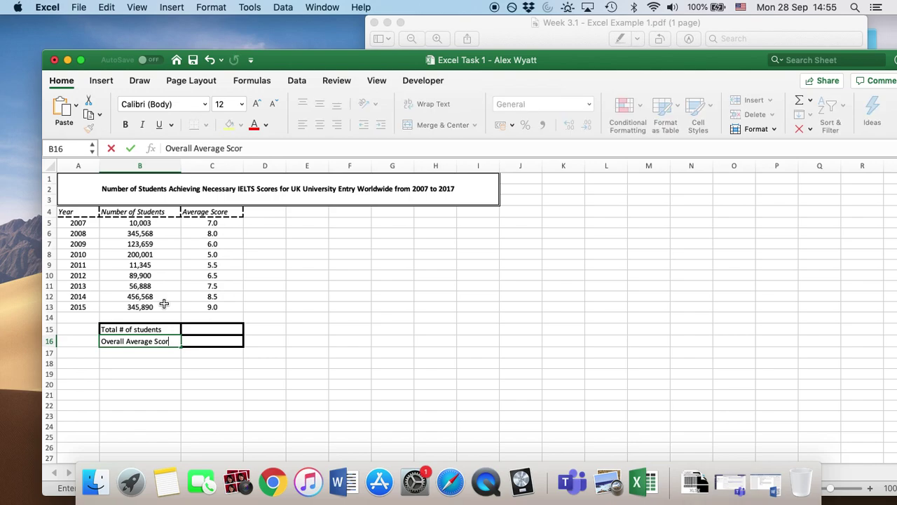
{"action": "type", "text": "e"}
{"action": "left_click", "coordinate": [185, 394]}
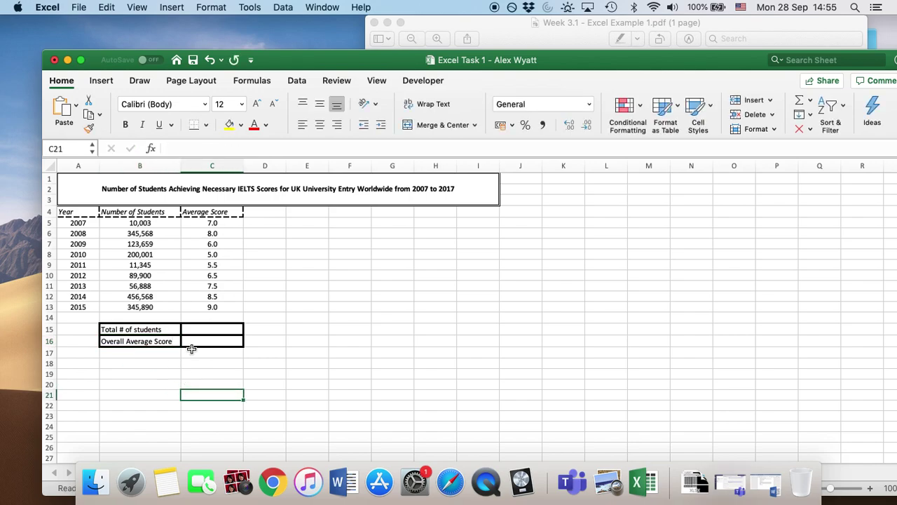
Step: Select cell C15 to hold the student total
{"action": "left_click", "coordinate": [204, 331]}
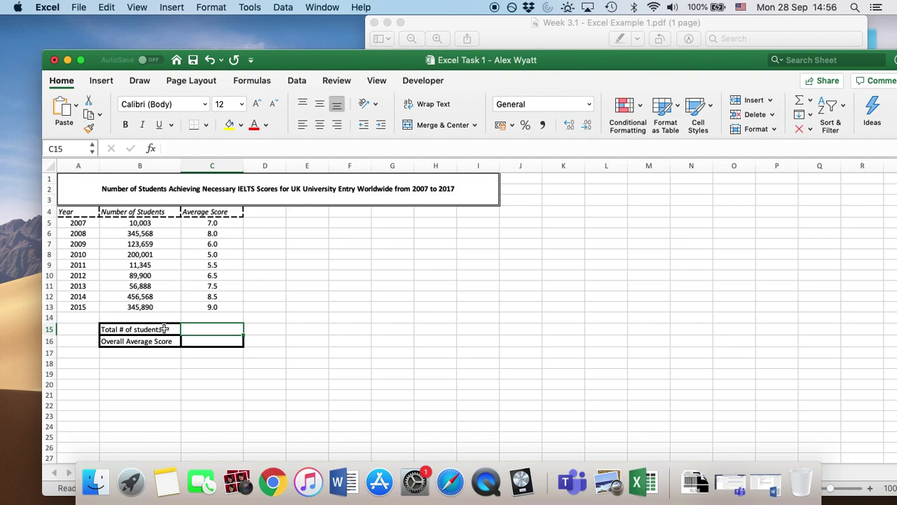
{"action": "left_click", "coordinate": [210, 373]}
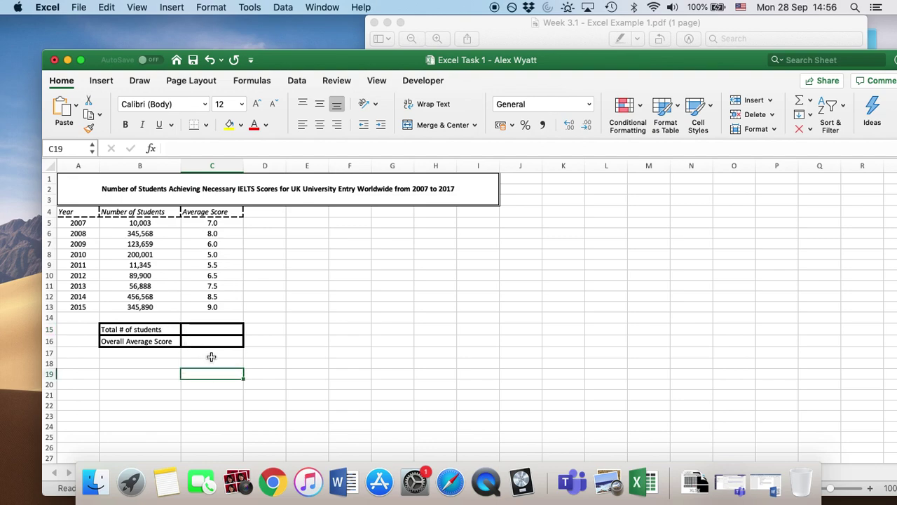
{"action": "left_click", "coordinate": [213, 329]}
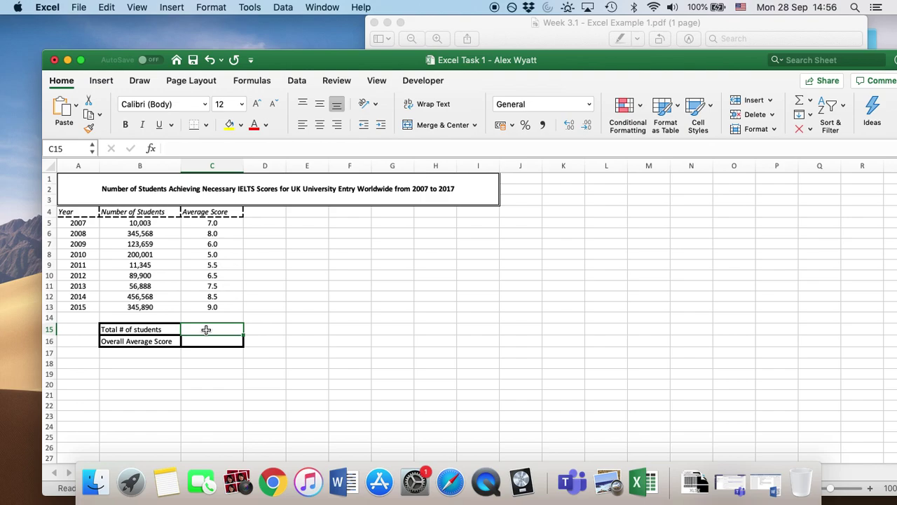
Step: Enter =SUM(B5:B13) in C15 so the student total shows 1,639,822
{"action": "left_click", "coordinate": [199, 148]}
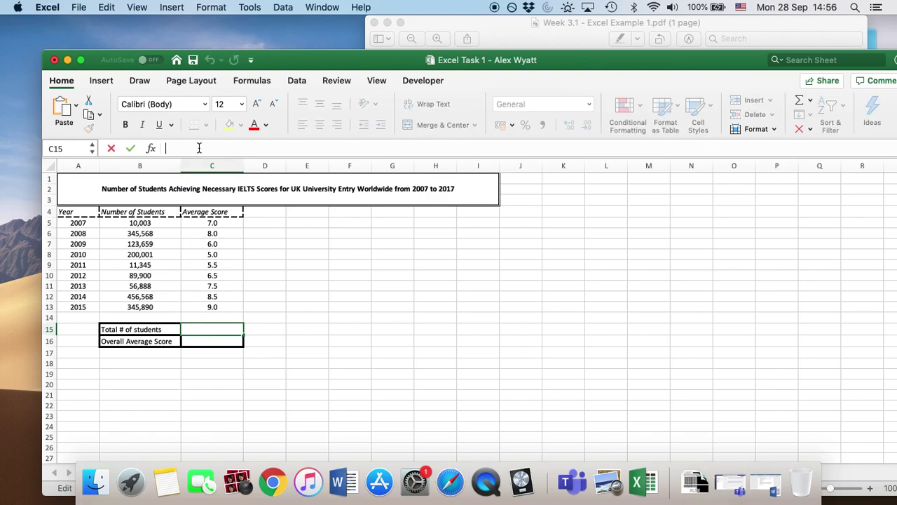
{"action": "type", "text": "=S"}
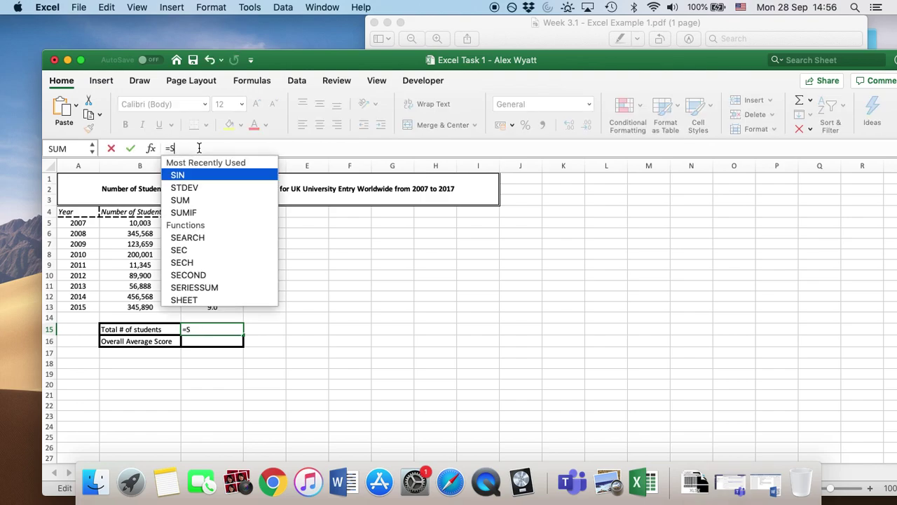
{"action": "type", "text": "UM("}
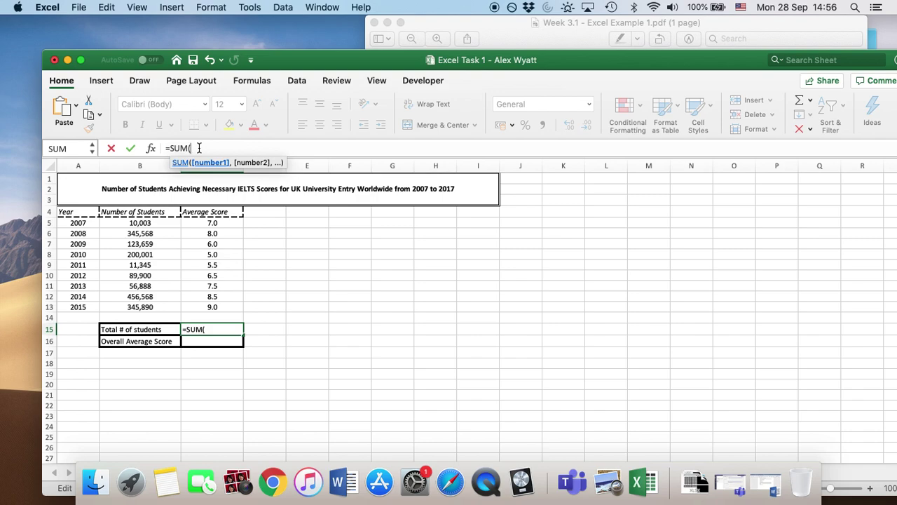
{"action": "type", "text": "B5:"}
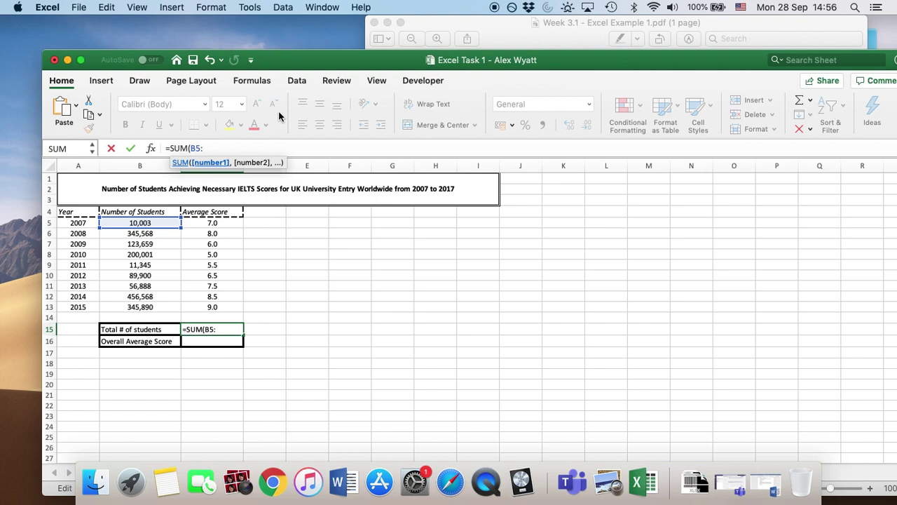
{"action": "type", "text": "B"}
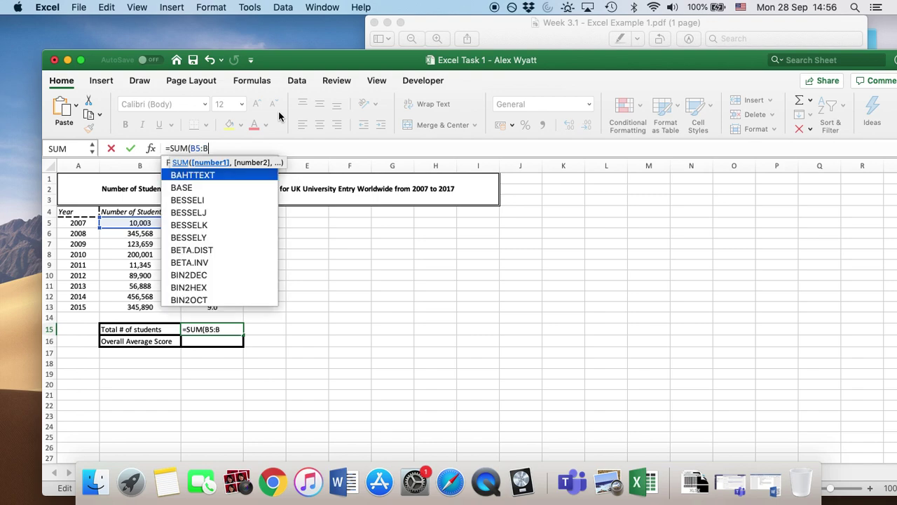
{"action": "type", "text": "13"}
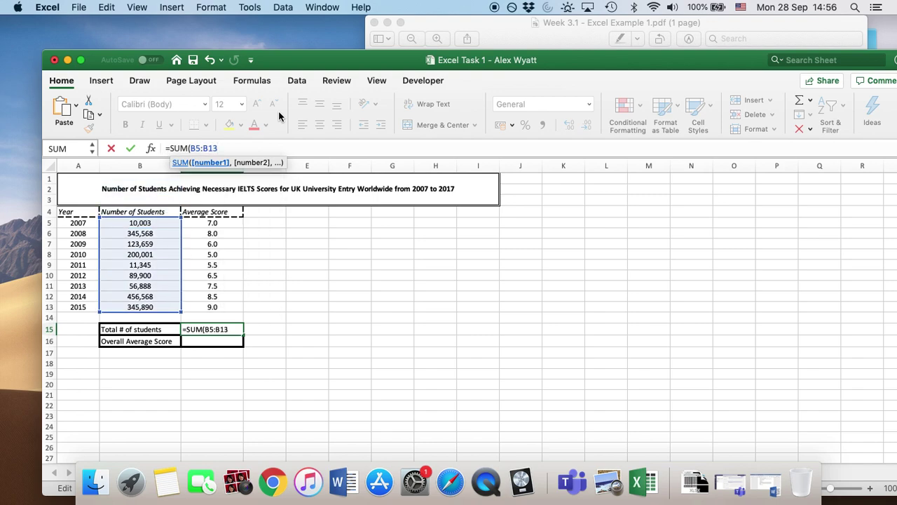
{"action": "type", "text": ")"}
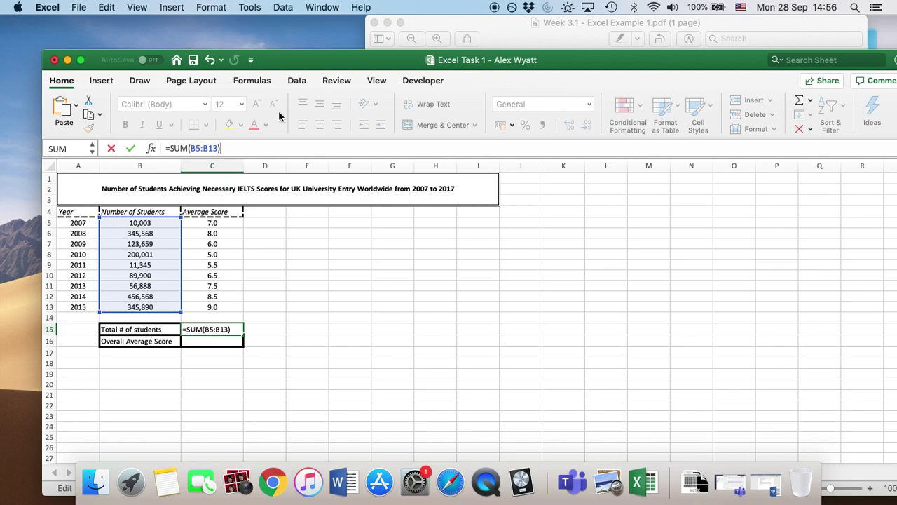
{"action": "key", "text": "Return"}
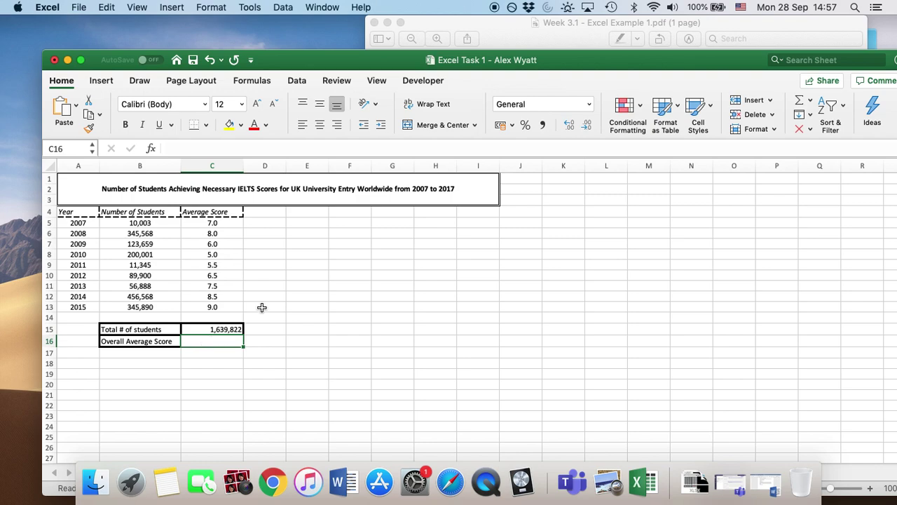
{"action": "left_click", "coordinate": [190, 149]}
Step: Enter =AVERAGE(C5:C13) in C16 so the overall average score shows 7.0
{"action": "type", "text": "=AVERAGE"}
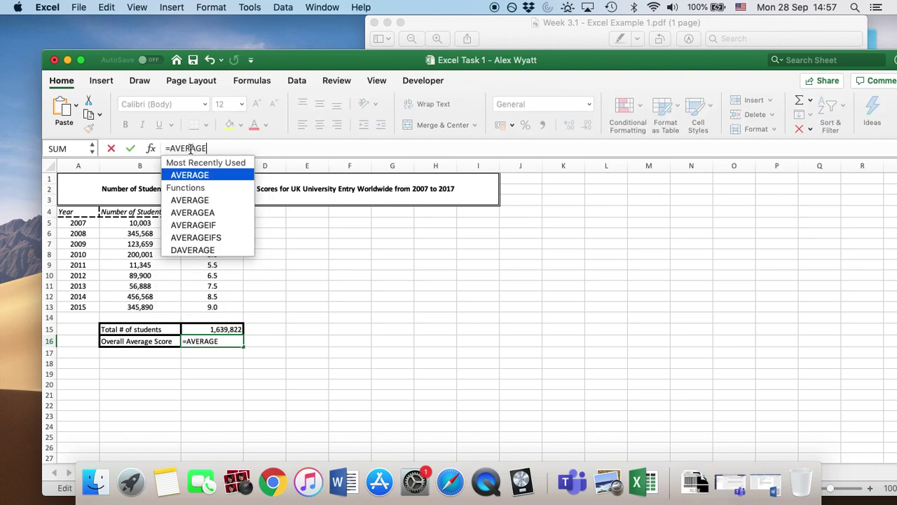
{"action": "type", "text": "("}
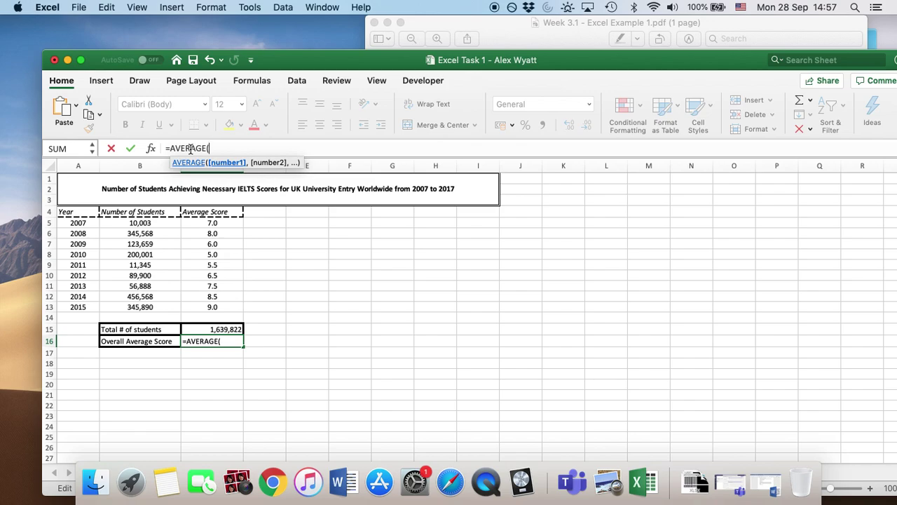
{"action": "type", "text": "C5"}
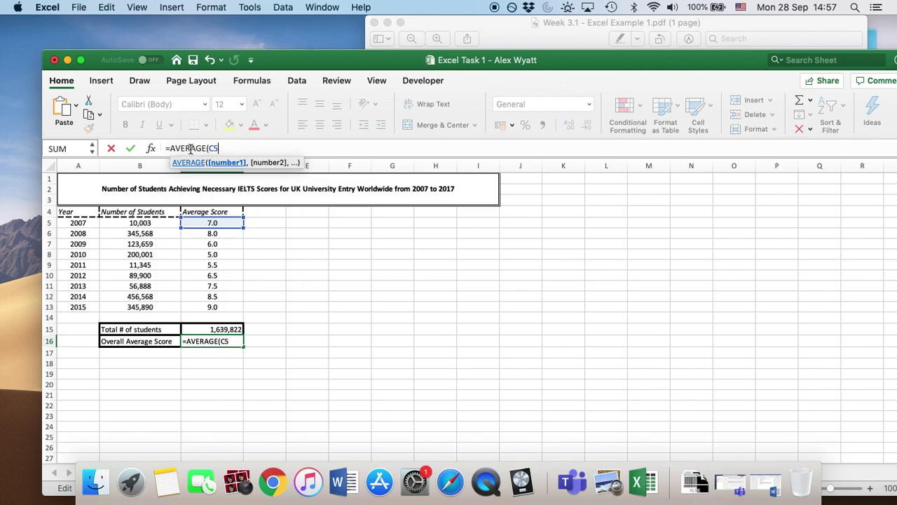
{"action": "type", "text": ":C13"}
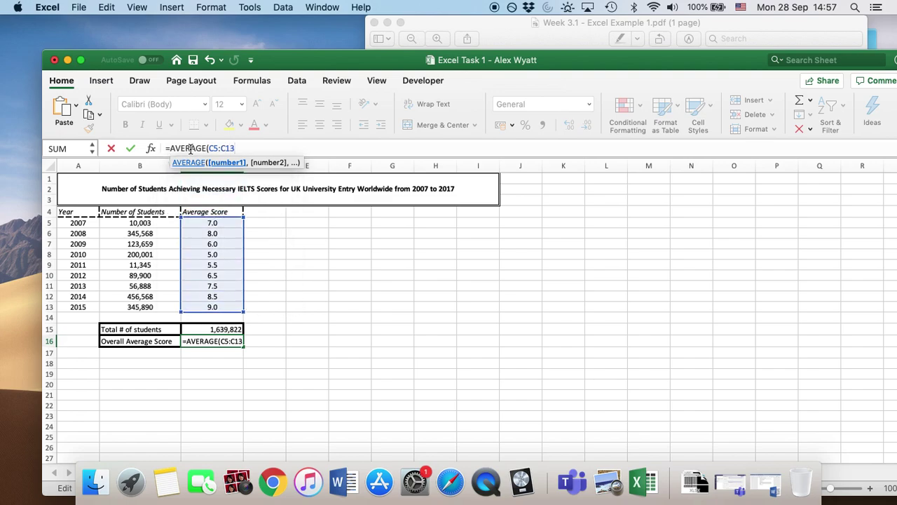
{"action": "type", "text": ")"}
{"action": "key", "text": "Return"}
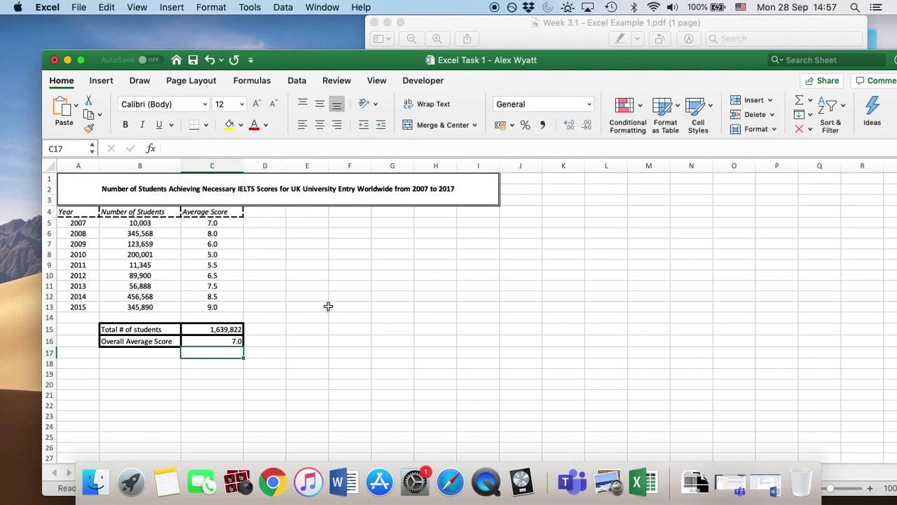
{"action": "left_click", "coordinate": [264, 341]}
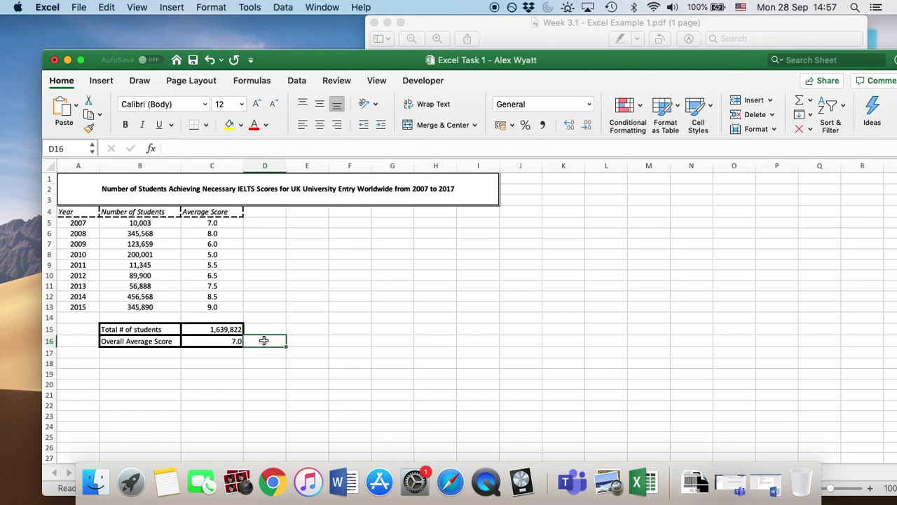
{"action": "left_click", "coordinate": [267, 331]}
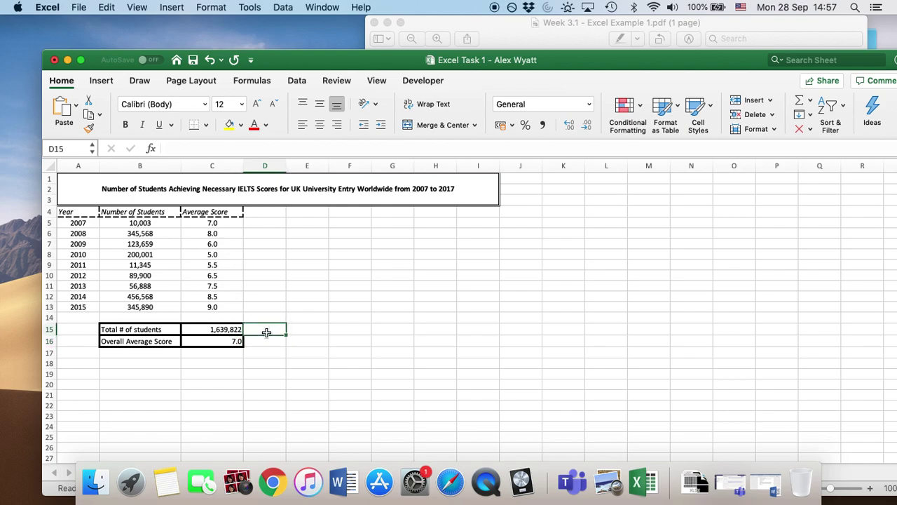
Step: Check the totals against the example PDF and save the workbook
{"action": "left_click", "coordinate": [543, 42]}
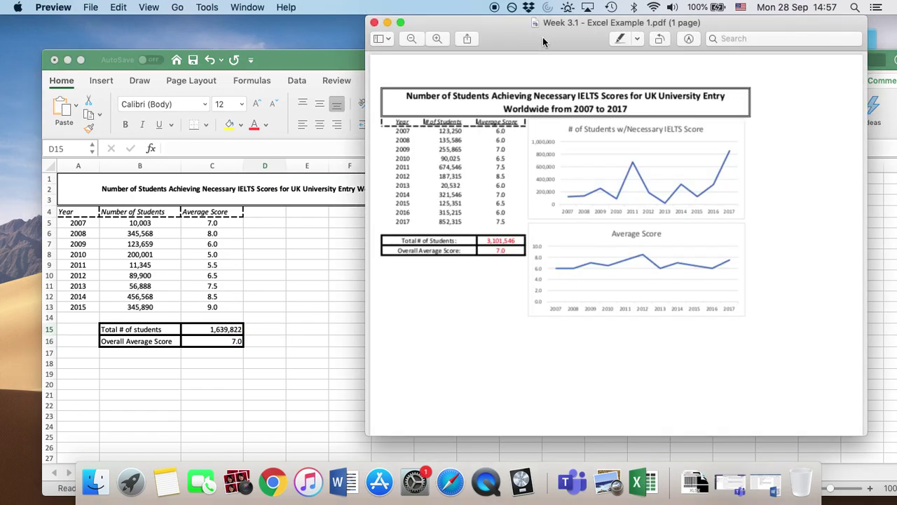
{"action": "left_click", "coordinate": [268, 347]}
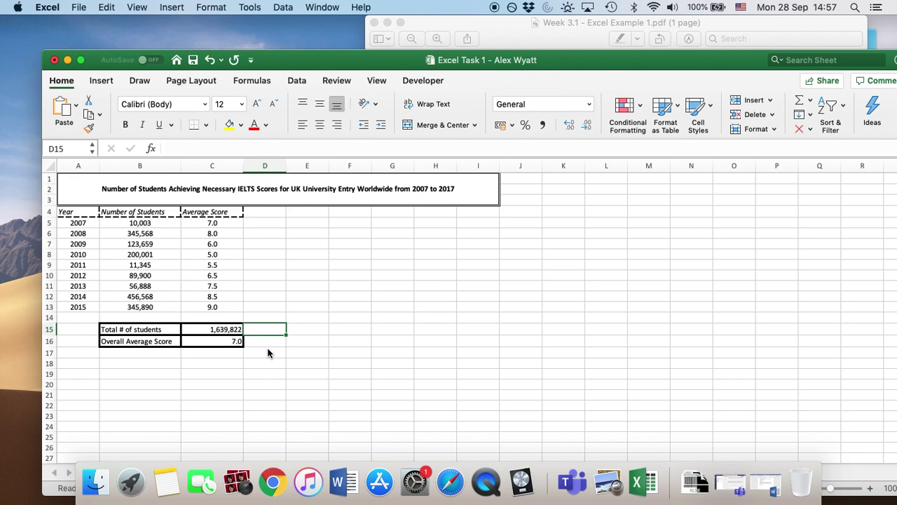
{"action": "left_click", "coordinate": [194, 60]}
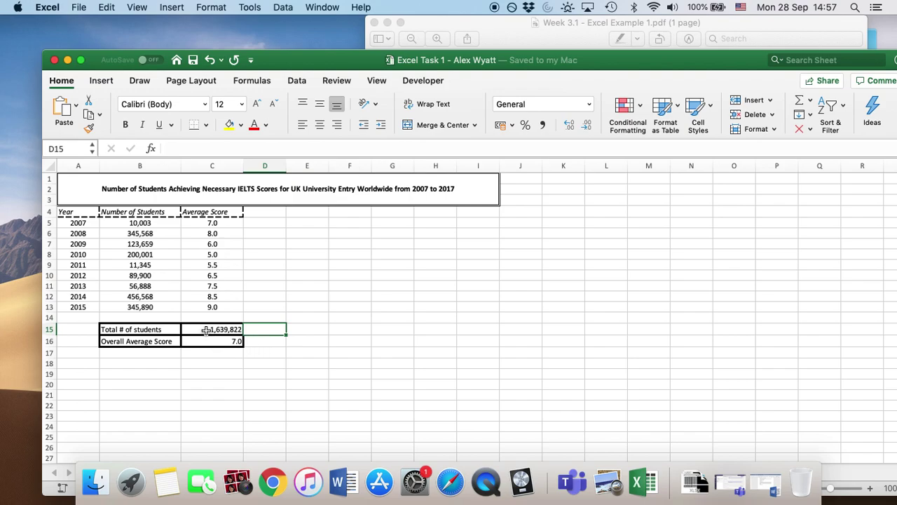
{"action": "left_click", "coordinate": [268, 384]}
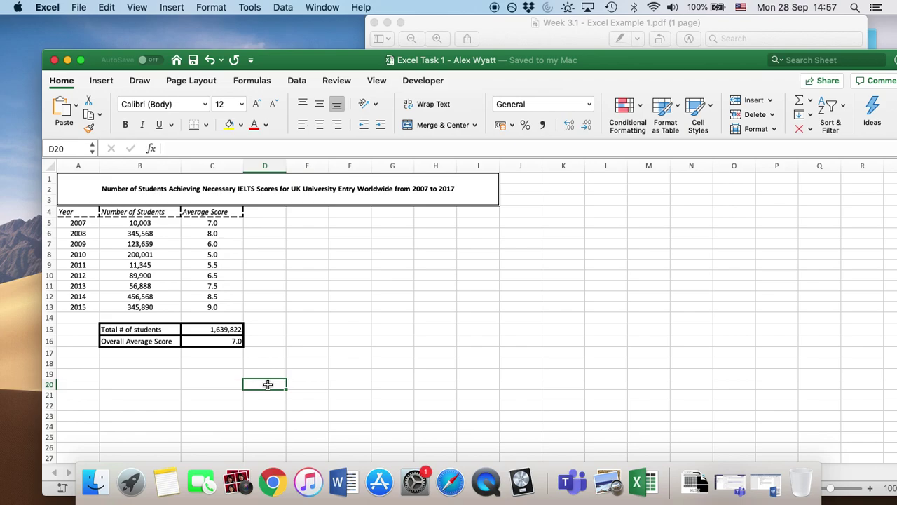
Step: Recheck the finished table against the example PDF before charting
{"action": "left_click", "coordinate": [551, 44]}
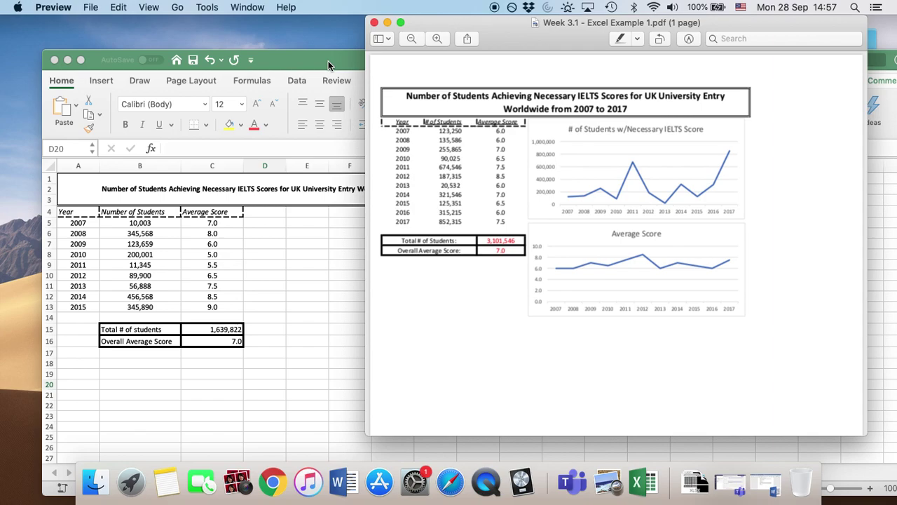
{"action": "left_click", "coordinate": [296, 259]}
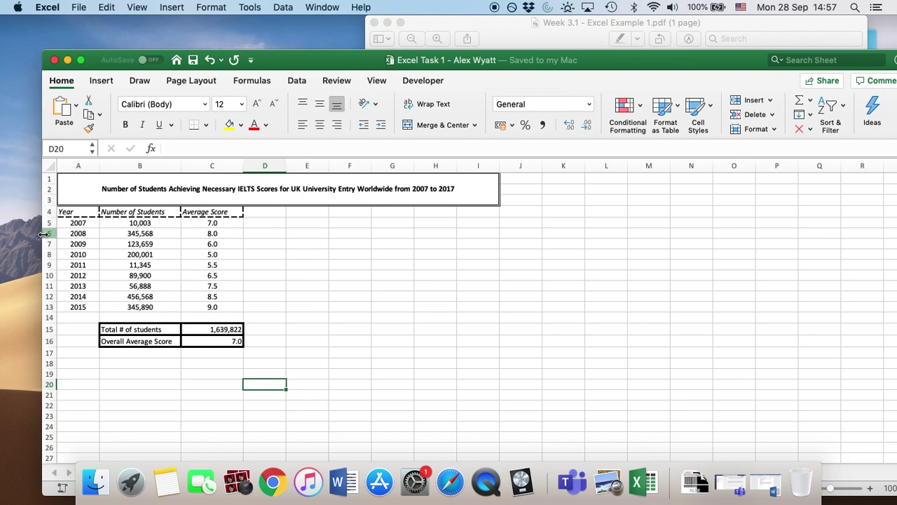
{"action": "left_click", "coordinate": [85, 213]}
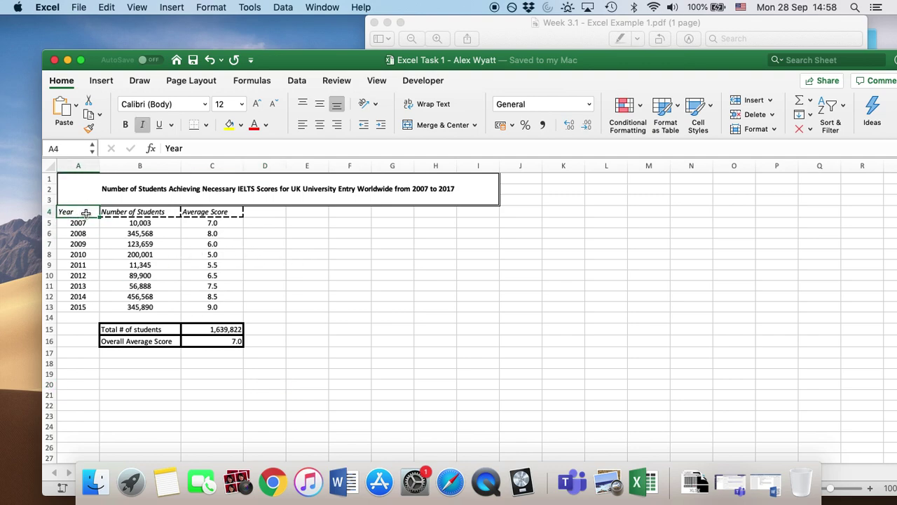
Step: Insert a scatter chart of A4:B13 (Year vs Number of Students) and move it beside the table
{"action": "mouse_move", "coordinate": [86, 212]}
{"action": "left_mouse_down"}
{"action": "mouse_move", "coordinate": [137, 213]}
{"action": "mouse_move", "coordinate": [136, 308]}
{"action": "left_mouse_up"}
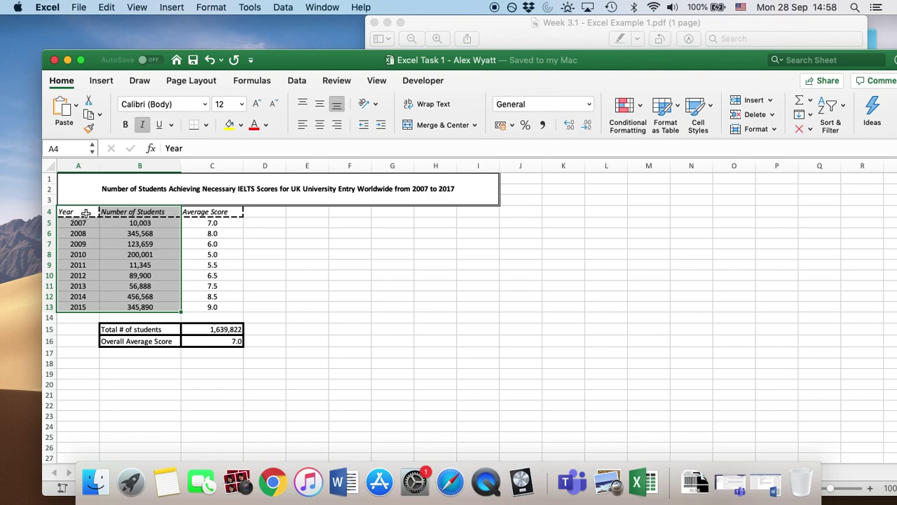
{"action": "left_click", "coordinate": [102, 80]}
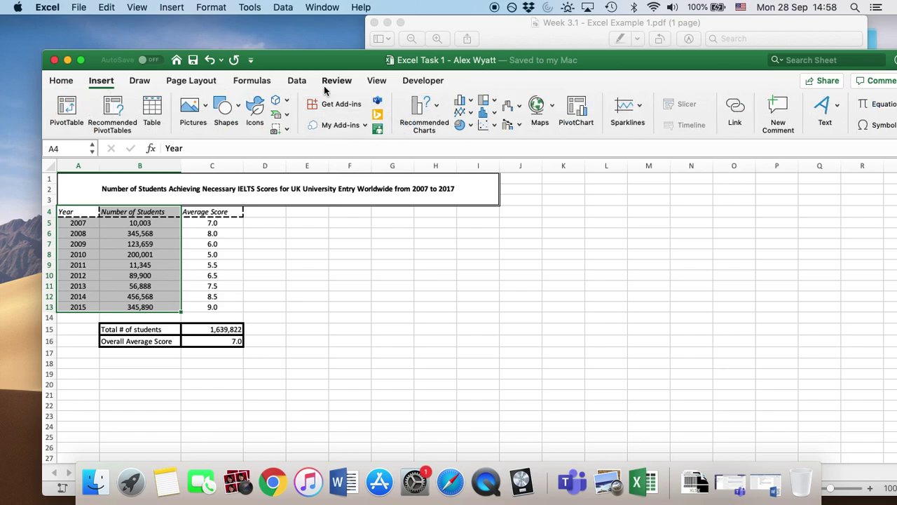
{"action": "left_click", "coordinate": [436, 106]}
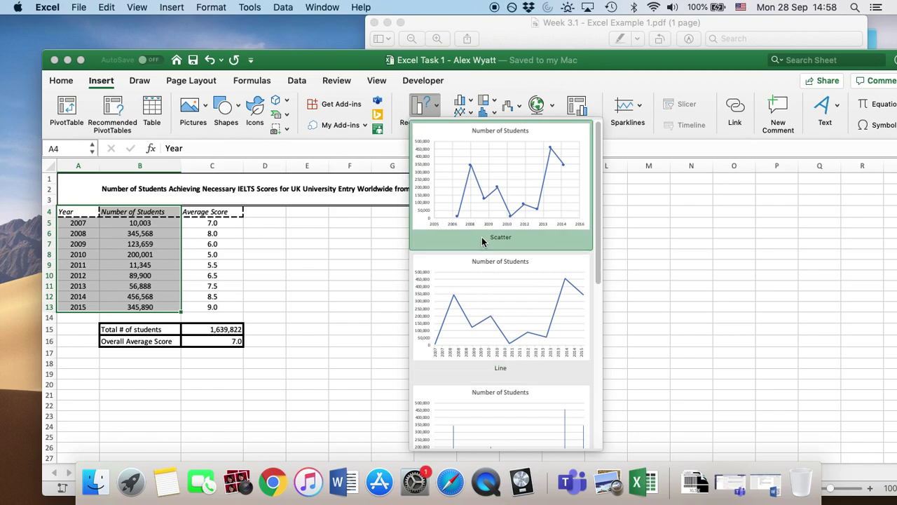
{"action": "left_click", "coordinate": [490, 176]}
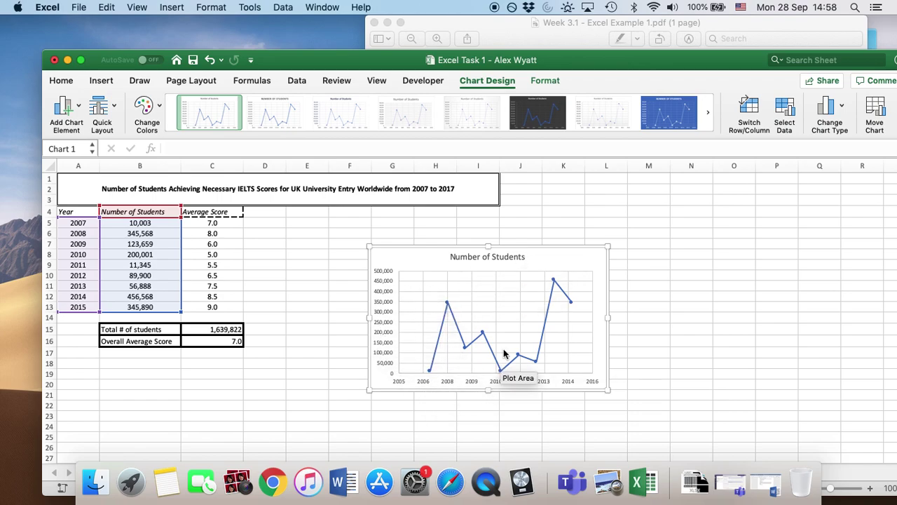
{"action": "left_click_drag", "start_coordinate": [547, 255], "coordinate": [457, 215]}
Step: Change the chart title to 'Number of Students with Necessary IELTS Score' and save the workbook
{"action": "left_click", "coordinate": [763, 20]}
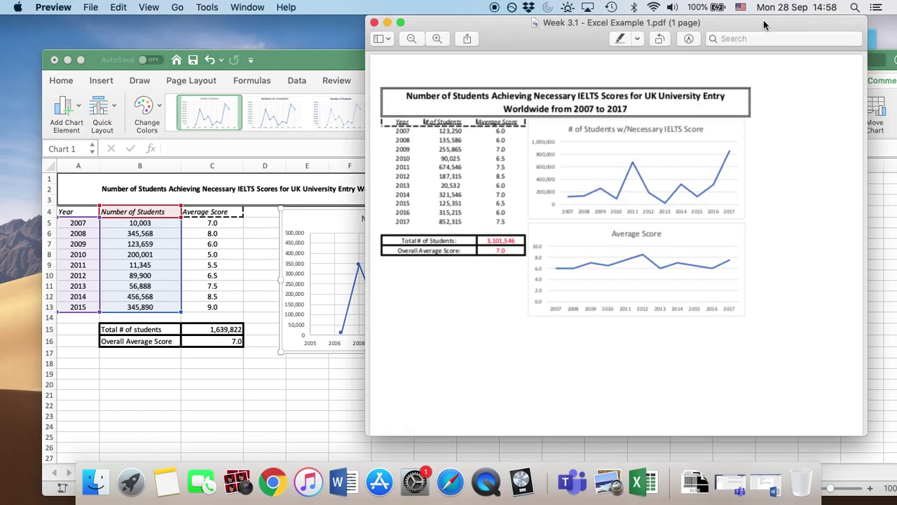
{"action": "left_click", "coordinate": [343, 65]}
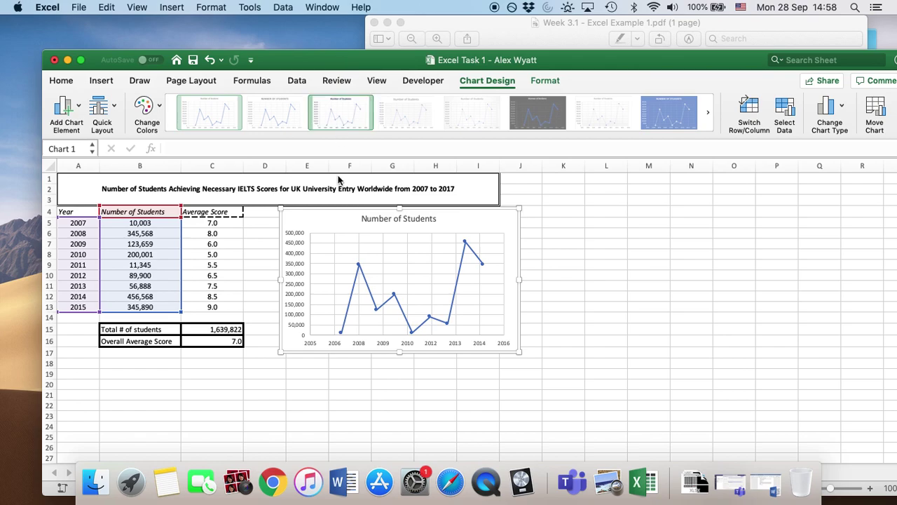
{"action": "left_click", "coordinate": [410, 222]}
{"action": "key", "text": "Right"}
{"action": "key", "text": "Right"}
{"action": "key", "text": "Right"}
{"action": "key", "text": "Right"}
{"action": "key", "text": "Right"}
{"action": "key", "text": "Right"}
{"action": "key", "text": "Right"}
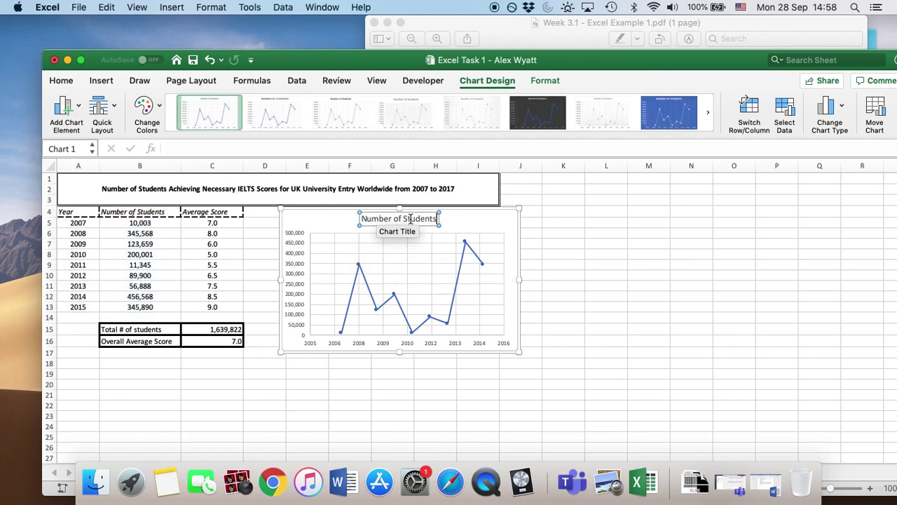
{"action": "key", "text": "BackSpace"}
{"action": "key", "text": "BackSpace"}
{"action": "key", "text": "BackSpace"}
{"action": "key", "text": "BackSpace"}
{"action": "key", "text": "BackSpace"}
{"action": "key", "text": "BackSpace"}
{"action": "key", "text": "BackSpace"}
{"action": "key", "text": "BackSpace"}
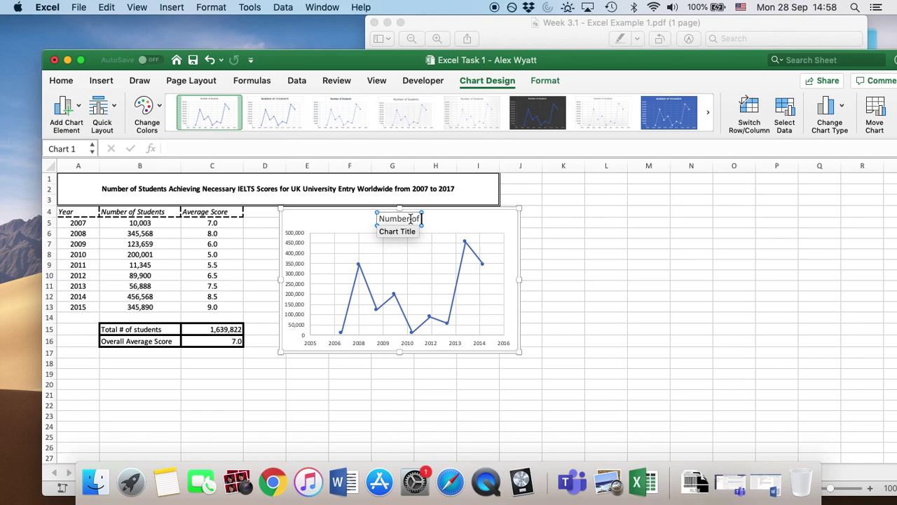
{"action": "type", "text": "Students"}
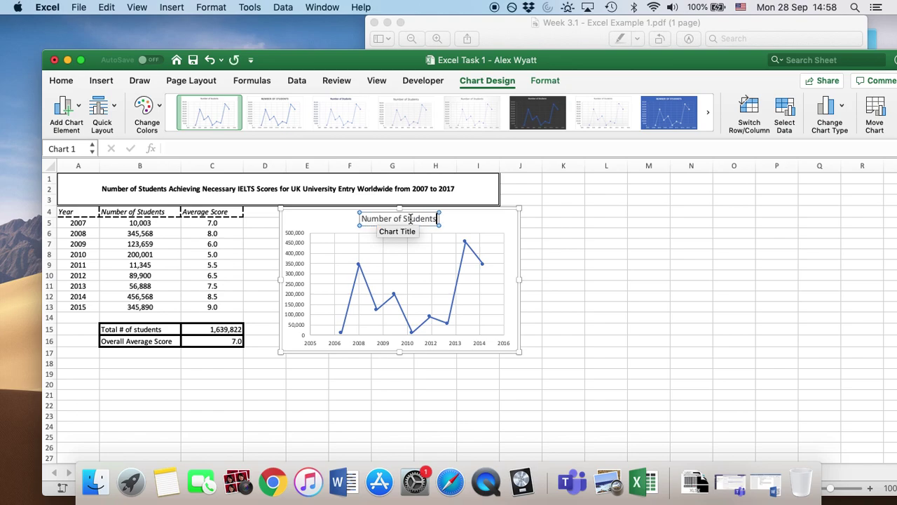
{"action": "type", "text": " with Necessa"}
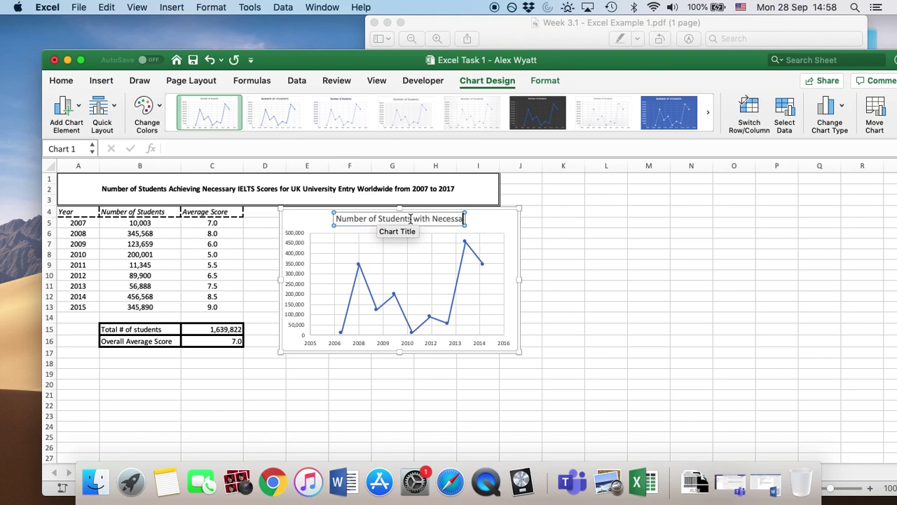
{"action": "type", "text": "ry IELTS"}
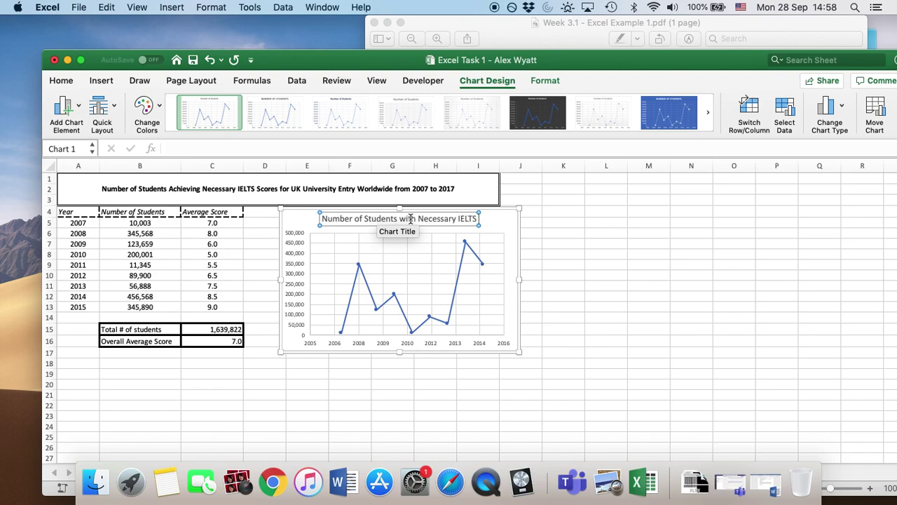
{"action": "type", "text": " Score"}
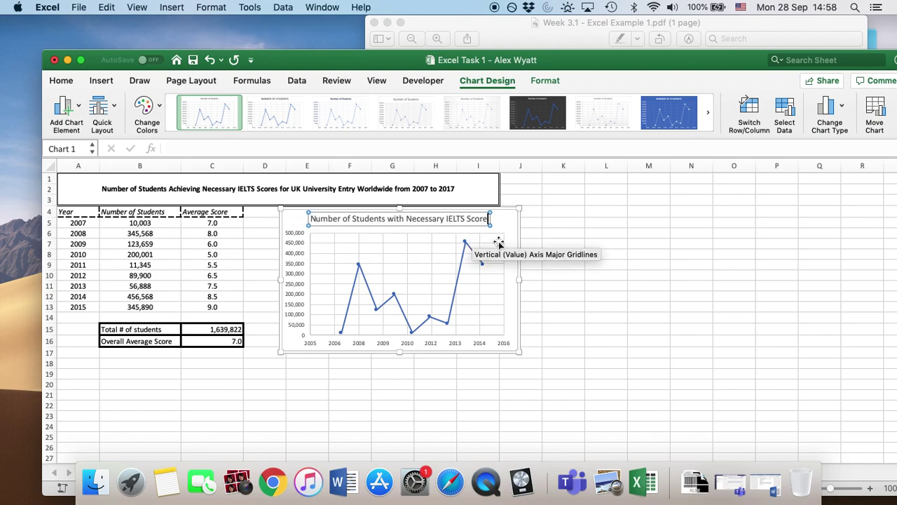
{"action": "left_click", "coordinate": [506, 223]}
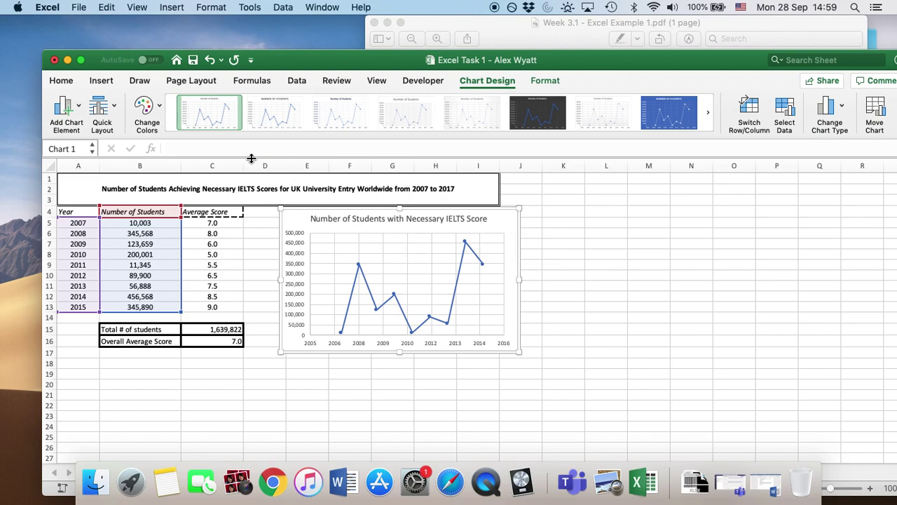
{"action": "left_click", "coordinate": [194, 61]}
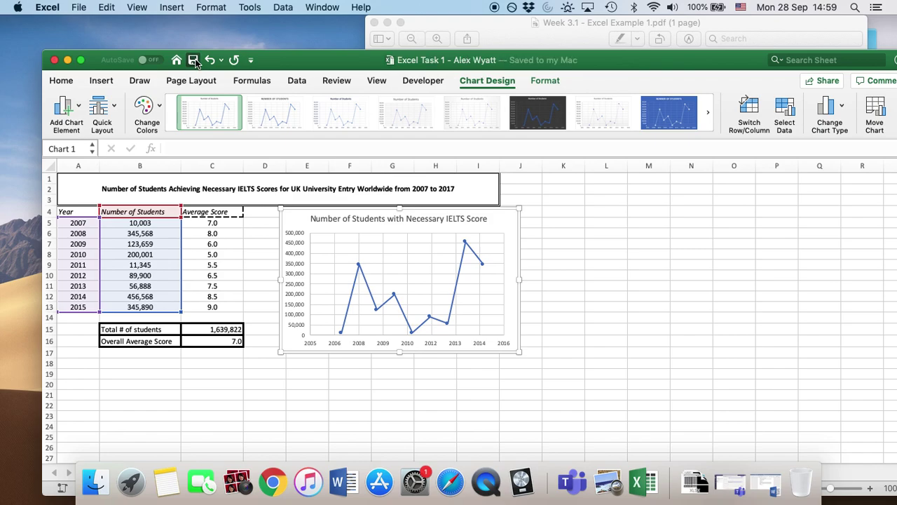
{"action": "left_click", "coordinate": [310, 374]}
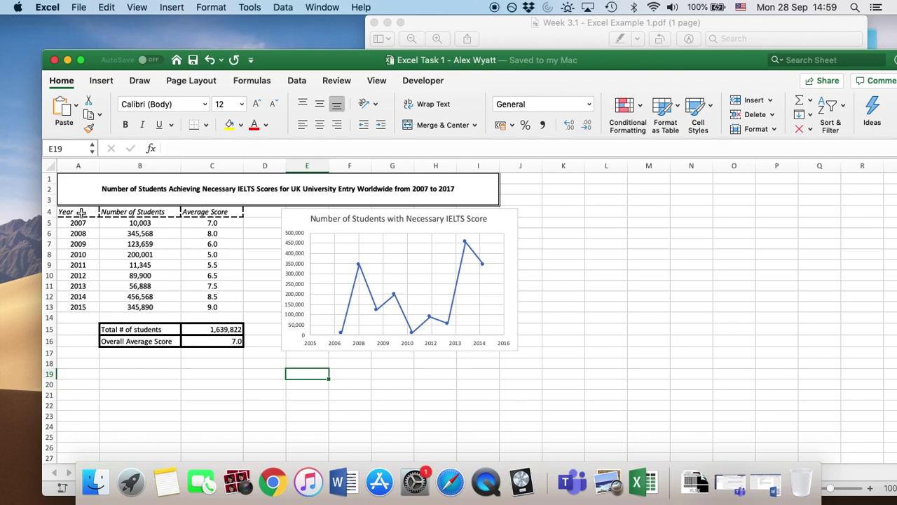
Step: Insert a scatter chart of Year (A4:A13) against Average Score (C4:C13) below the first chart
{"action": "left_click", "coordinate": [81, 212]}
{"action": "key", "text": "shift+Down"}
{"action": "key", "text": "shift+Down"}
{"action": "key", "text": "shift+Down"}
{"action": "key", "text": "shift+Down"}
{"action": "key", "text": "shift+Down"}
{"action": "key", "text": "shift+Down"}
{"action": "key", "text": "shift+Down"}
{"action": "key", "text": "shift+Down"}
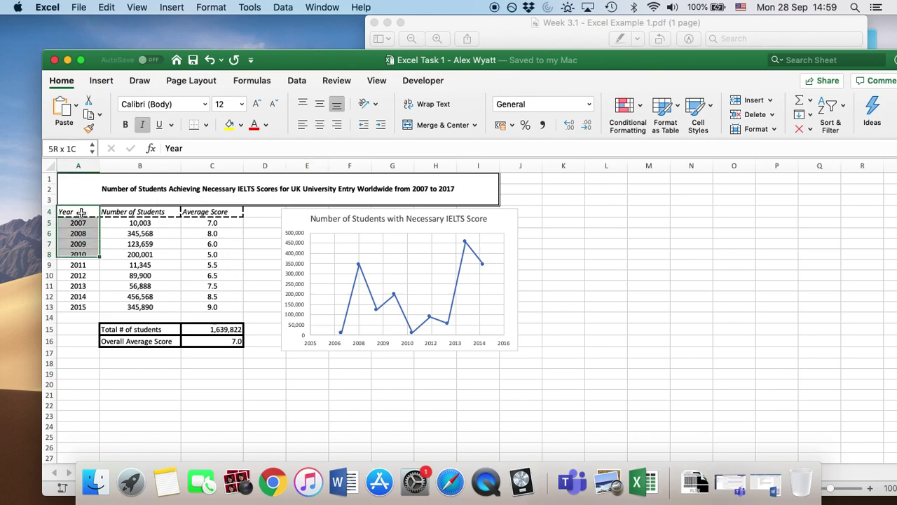
{"action": "key", "text": "shift+Down"}
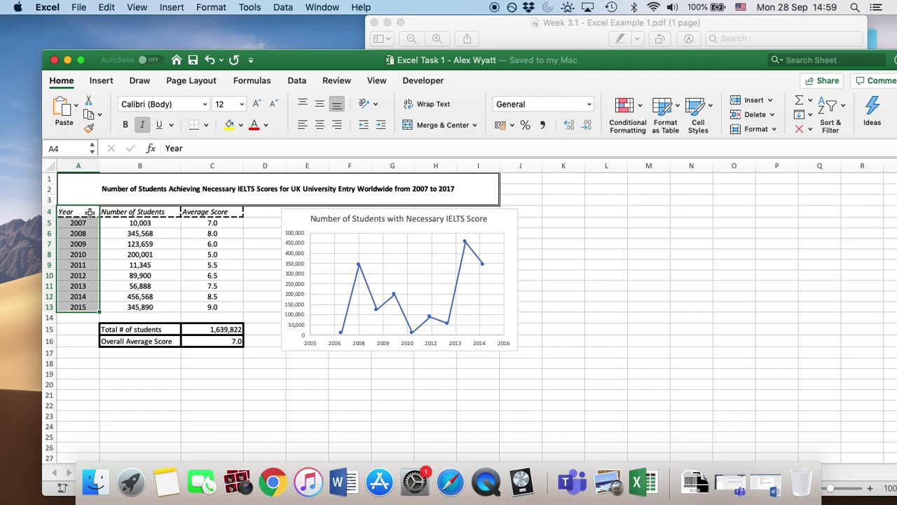
{"action": "left_click", "coordinate": [211, 211], "text": "super"}
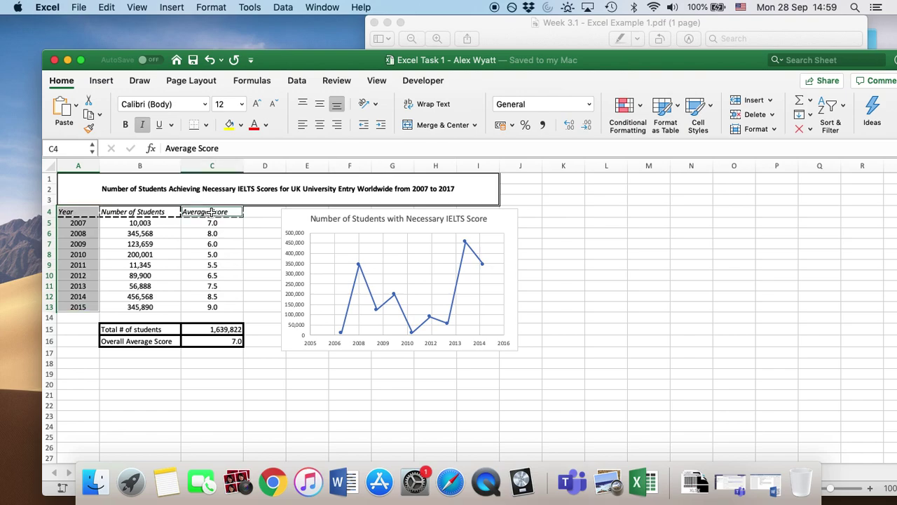
{"action": "key", "text": "super+shift+Down"}
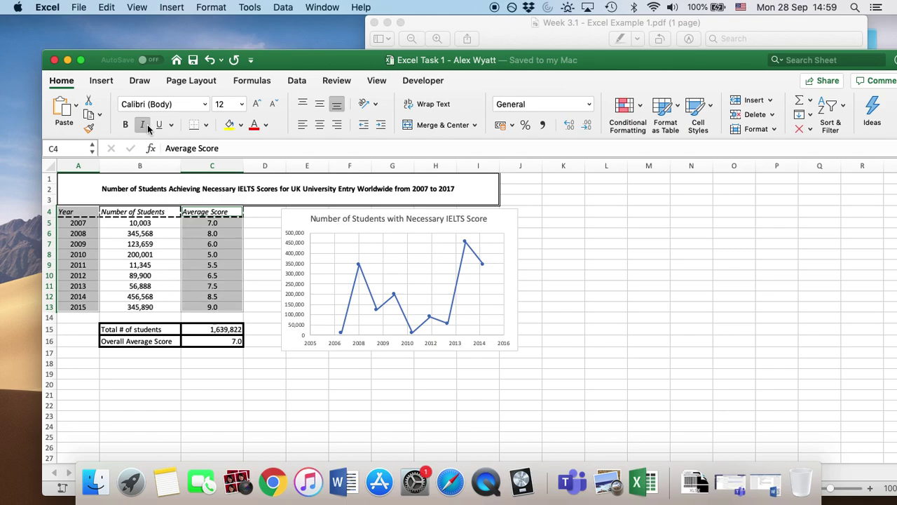
{"action": "left_click", "coordinate": [100, 81]}
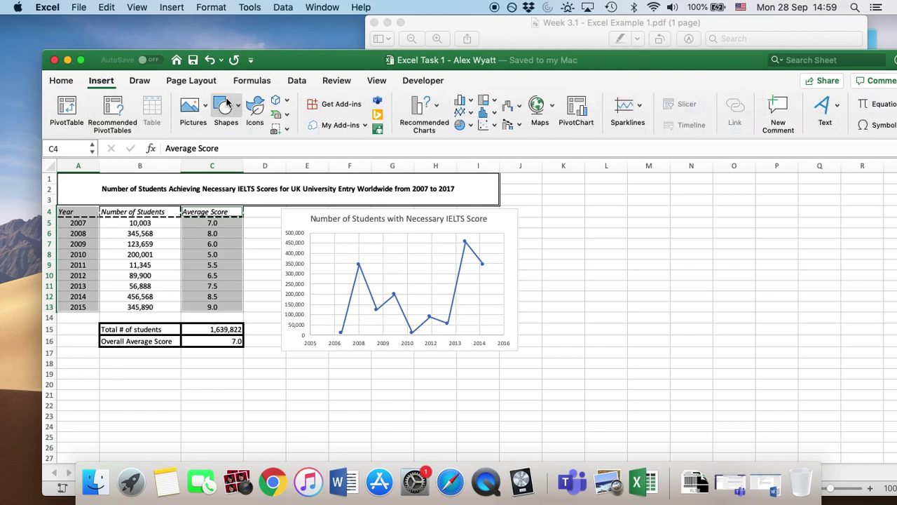
{"action": "left_click", "coordinate": [425, 110]}
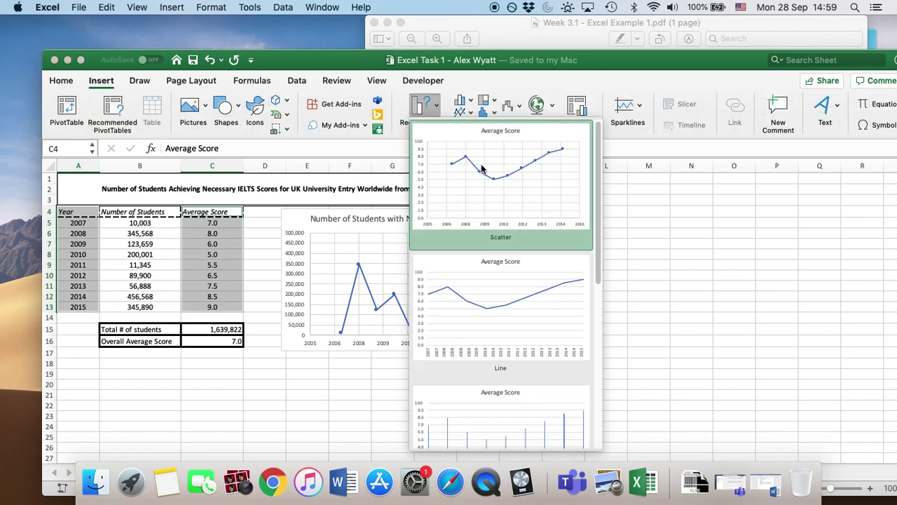
{"action": "left_click", "coordinate": [490, 195]}
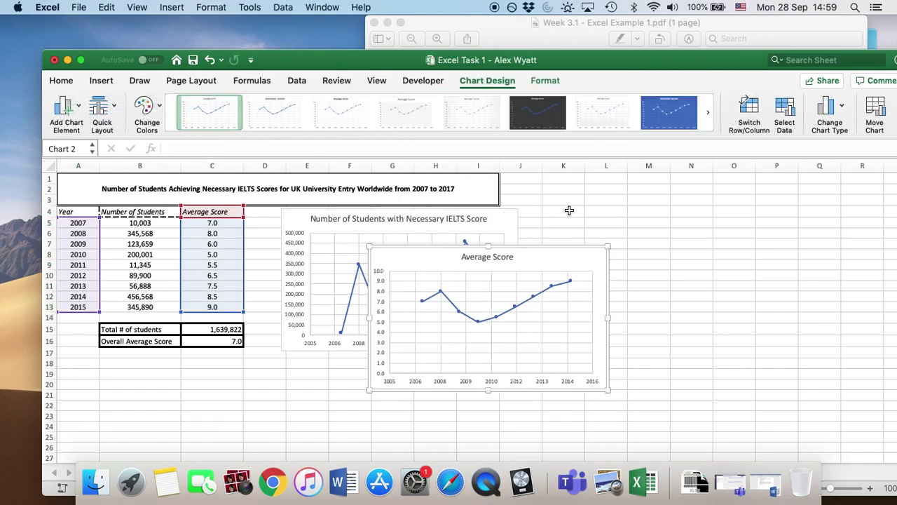
{"action": "left_click_drag", "start_coordinate": [543, 256], "coordinate": [446, 370]}
Step: Compare the charts with the reference PDF and save the workbook
{"action": "left_click", "coordinate": [716, 26]}
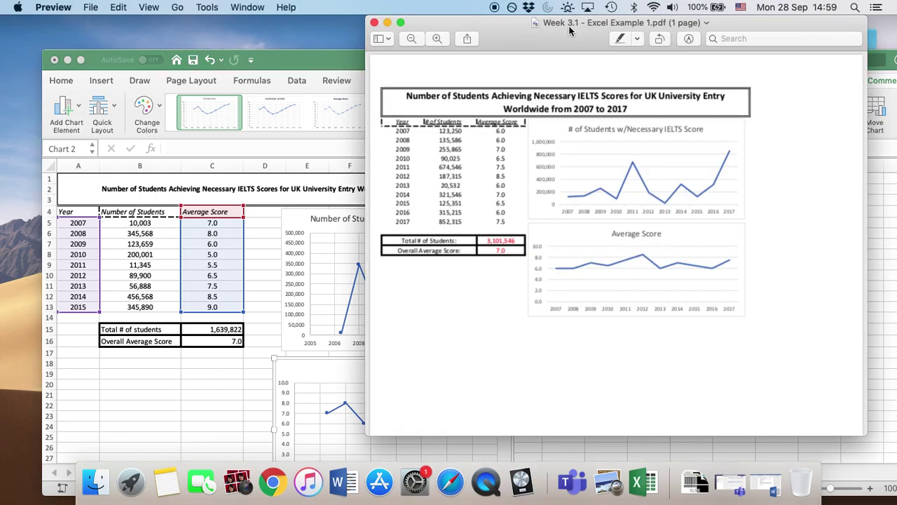
{"action": "left_click", "coordinate": [223, 387]}
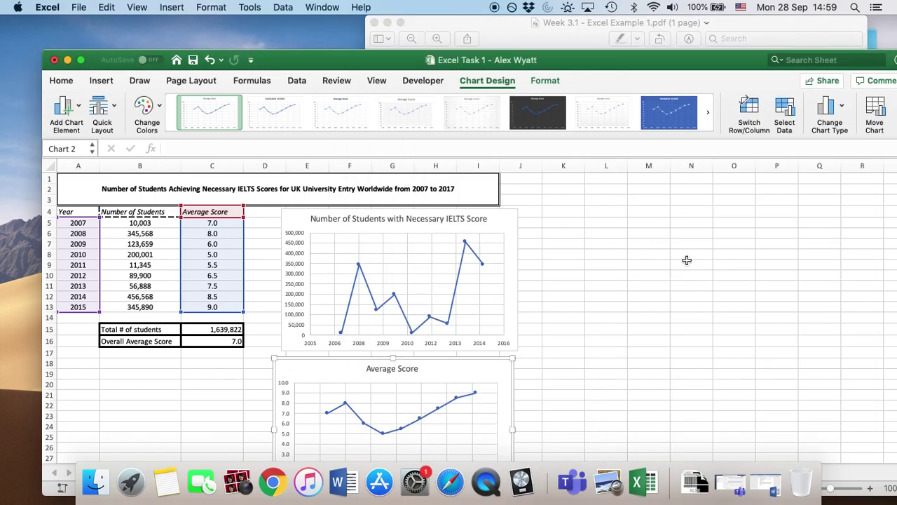
{"action": "scroll", "coordinate": [690, 306], "scroll_direction": "down", "scroll_amount": 2}
{"action": "scroll", "coordinate": [690, 308], "scroll_direction": "up", "scroll_amount": 1}
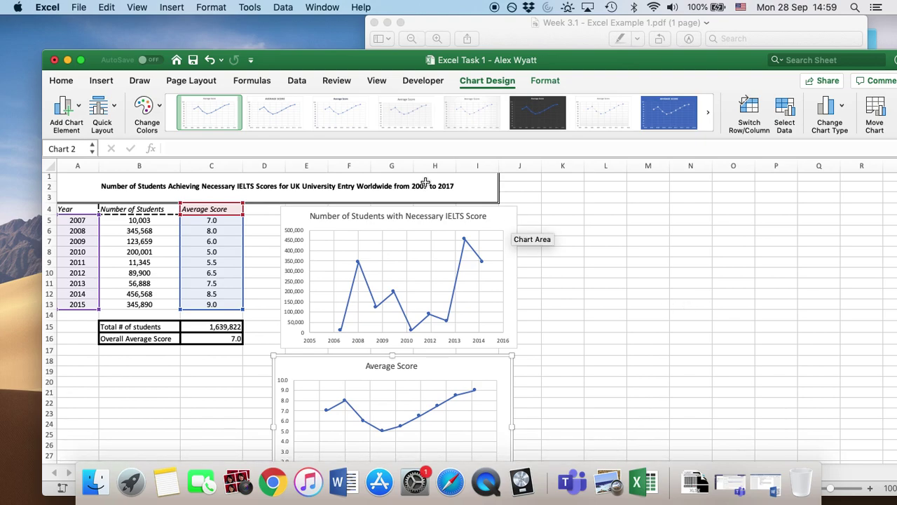
{"action": "left_click", "coordinate": [193, 60]}
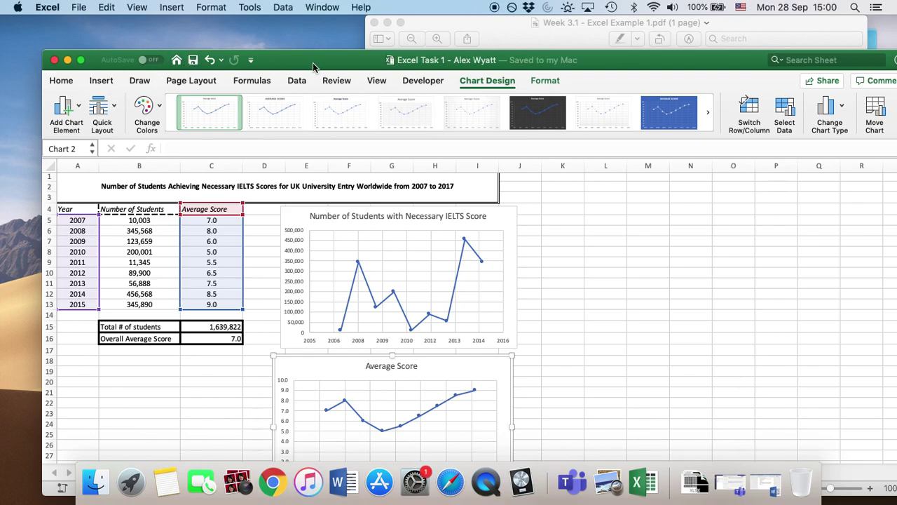
Step: Save a copy of the workbook with ' - ' and the student number appended to its name
{"action": "left_click", "coordinate": [79, 8]}
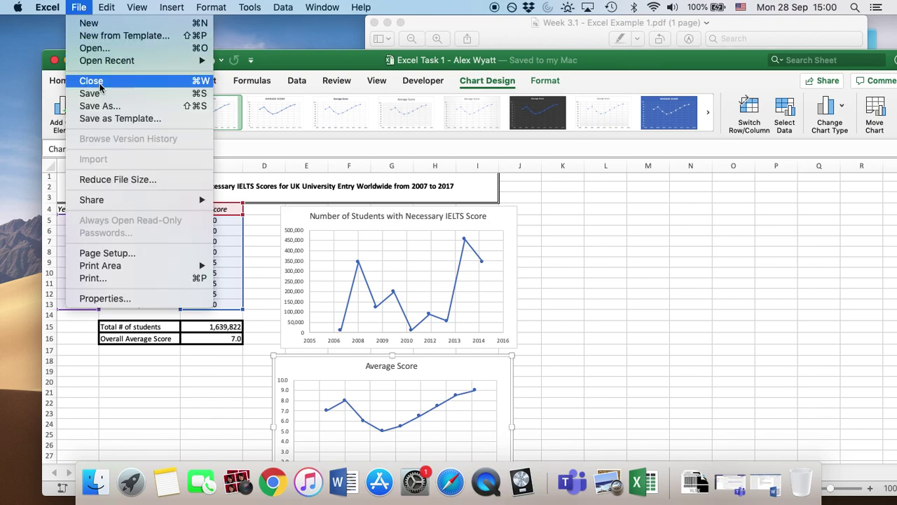
{"action": "left_click", "coordinate": [101, 106]}
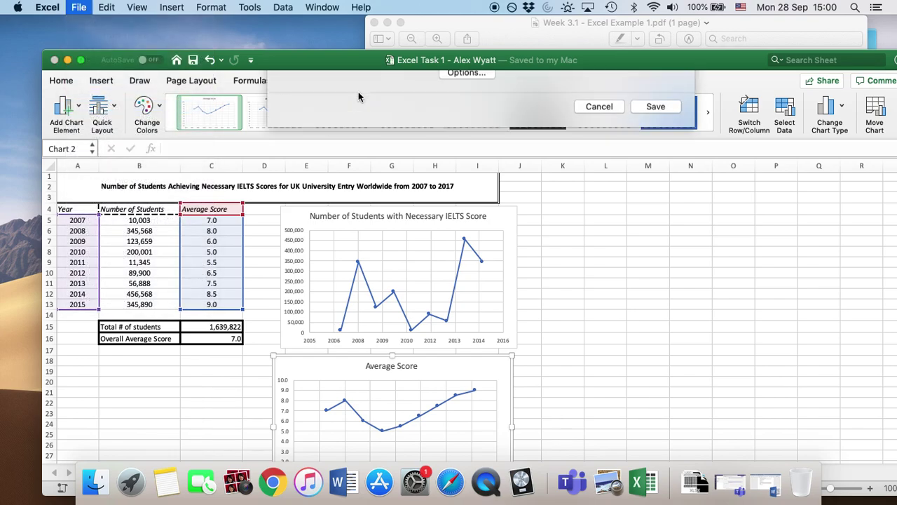
{"action": "left_click", "coordinate": [537, 88]}
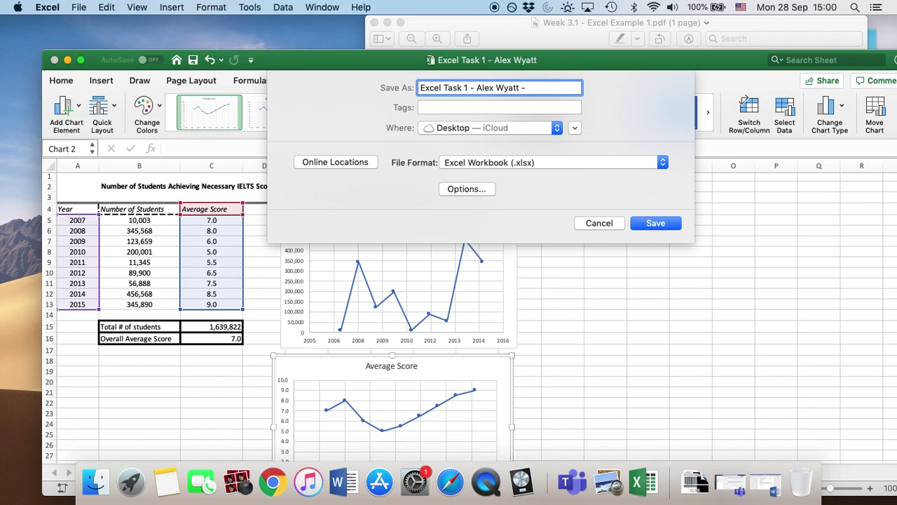
{"action": "type", "text": "0"}
{"action": "key", "text": "BackSpace"}
{"action": "left_click", "coordinate": [648, 220]}
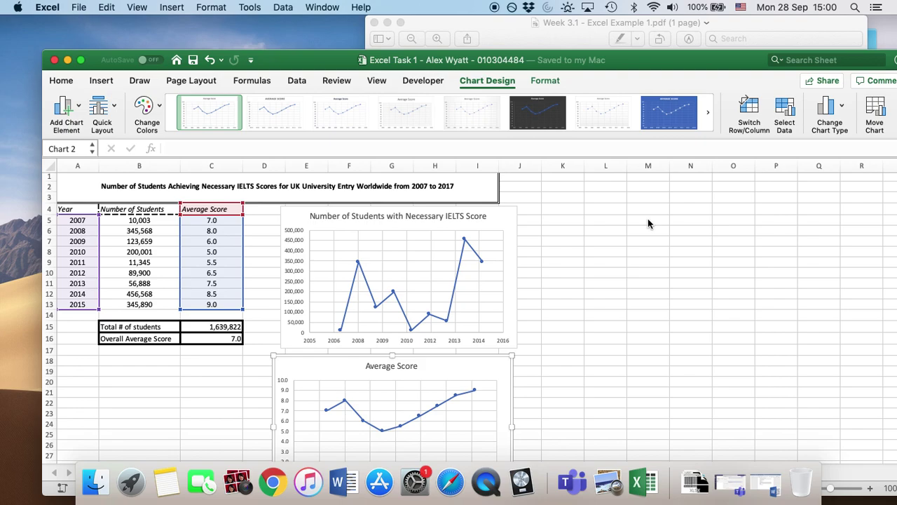
{"action": "left_click", "coordinate": [624, 270]}
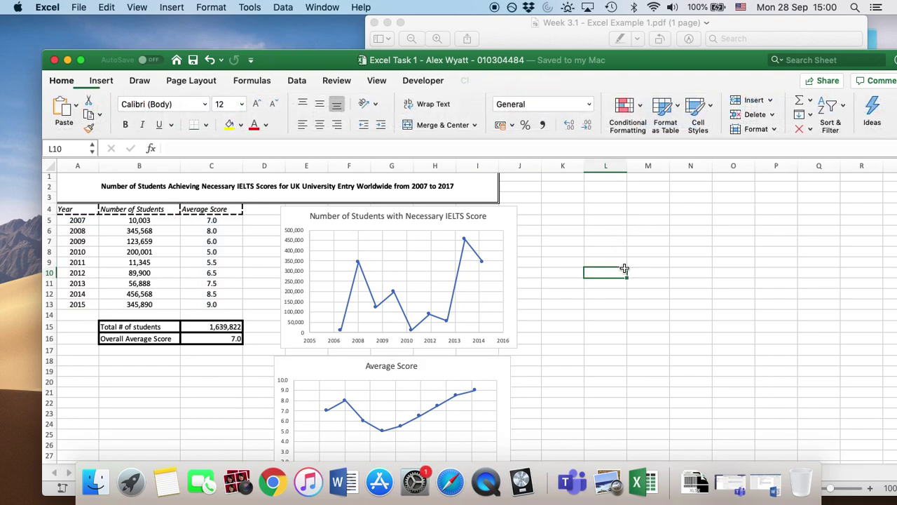